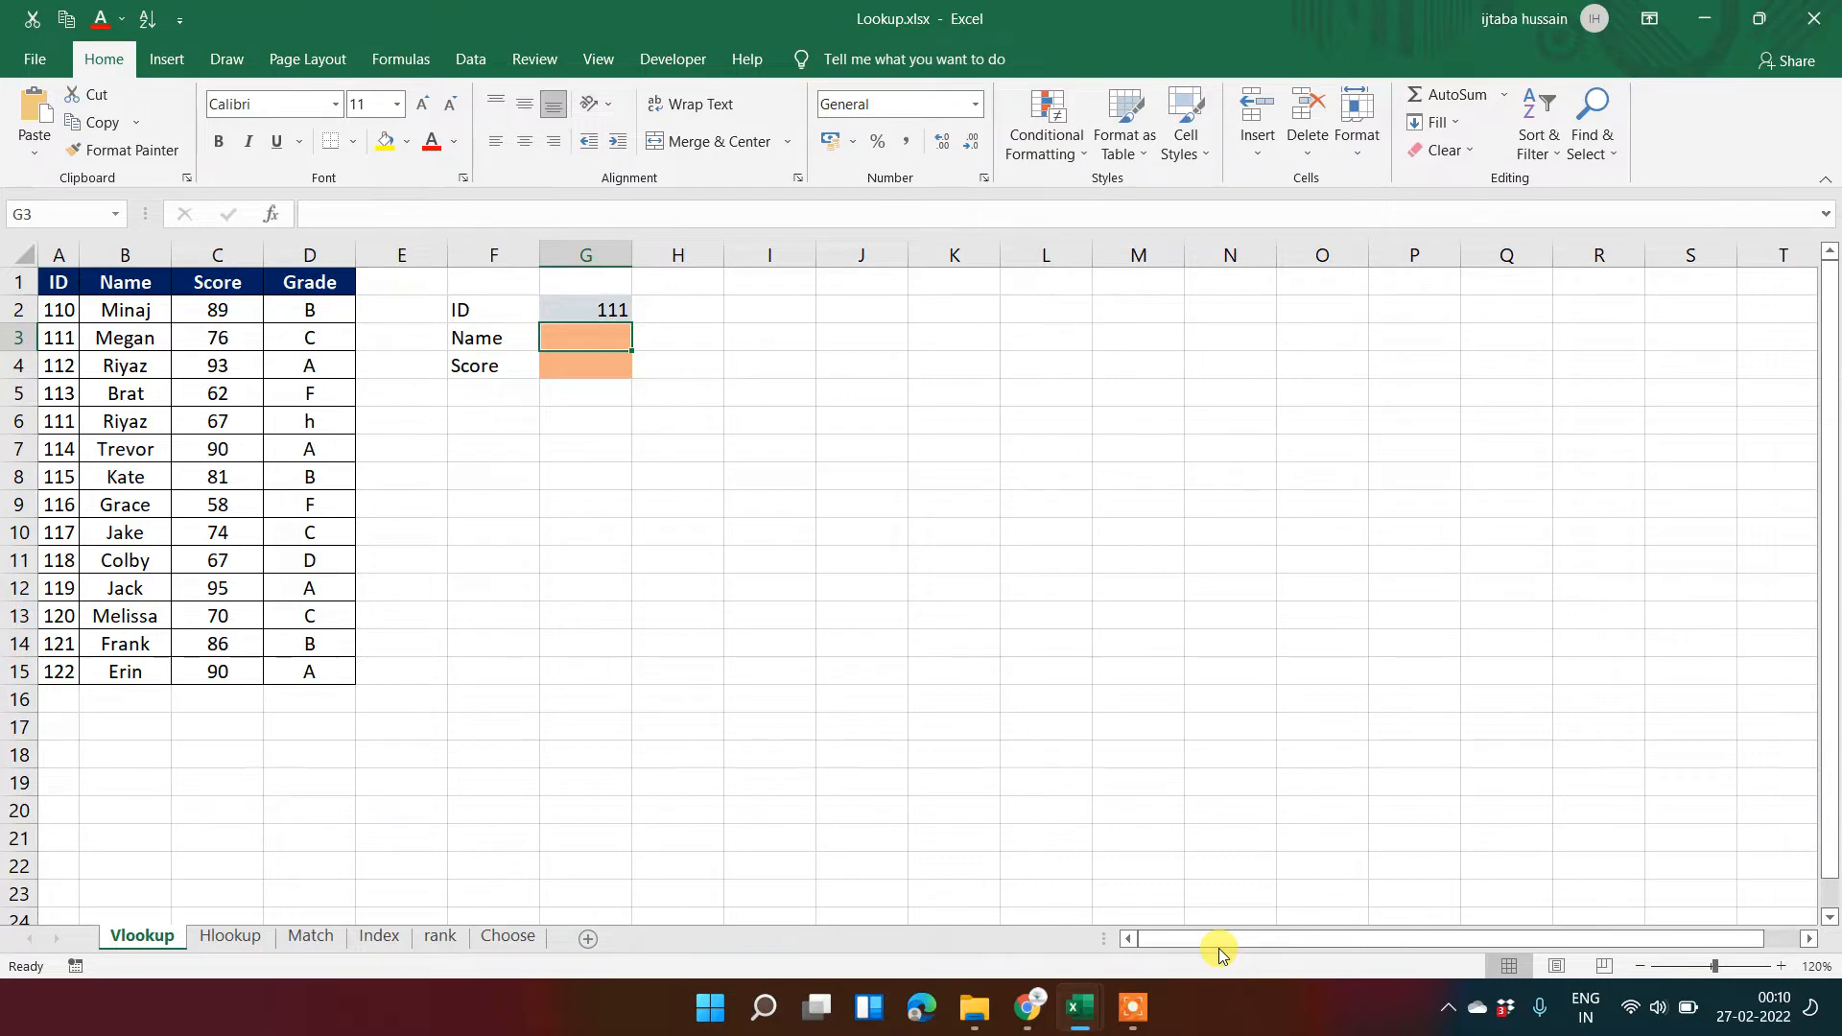
Examine the lookup ID cell, the whole data table A1:D15 and the ID and Name entries in A4:B6.
key(Up)
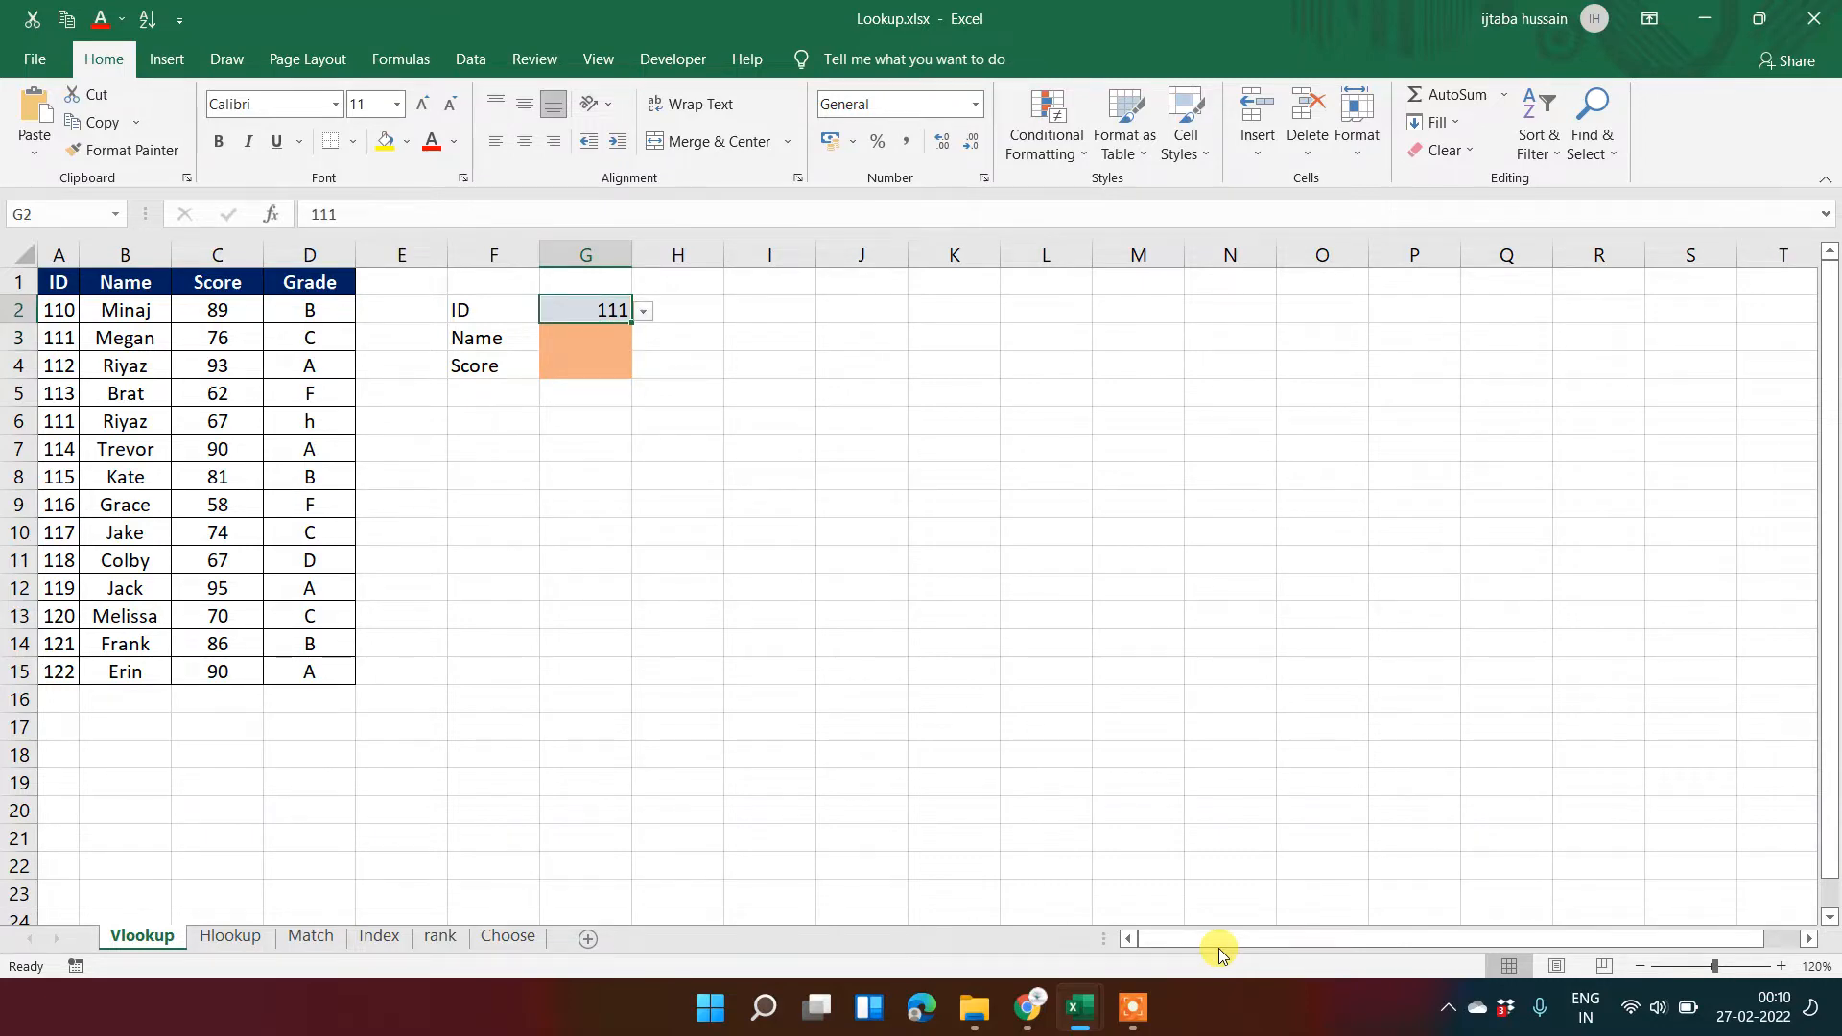
key(ctrl+Left)
key(ctrl+Left)
key(ctrl+Left)
key(Up)
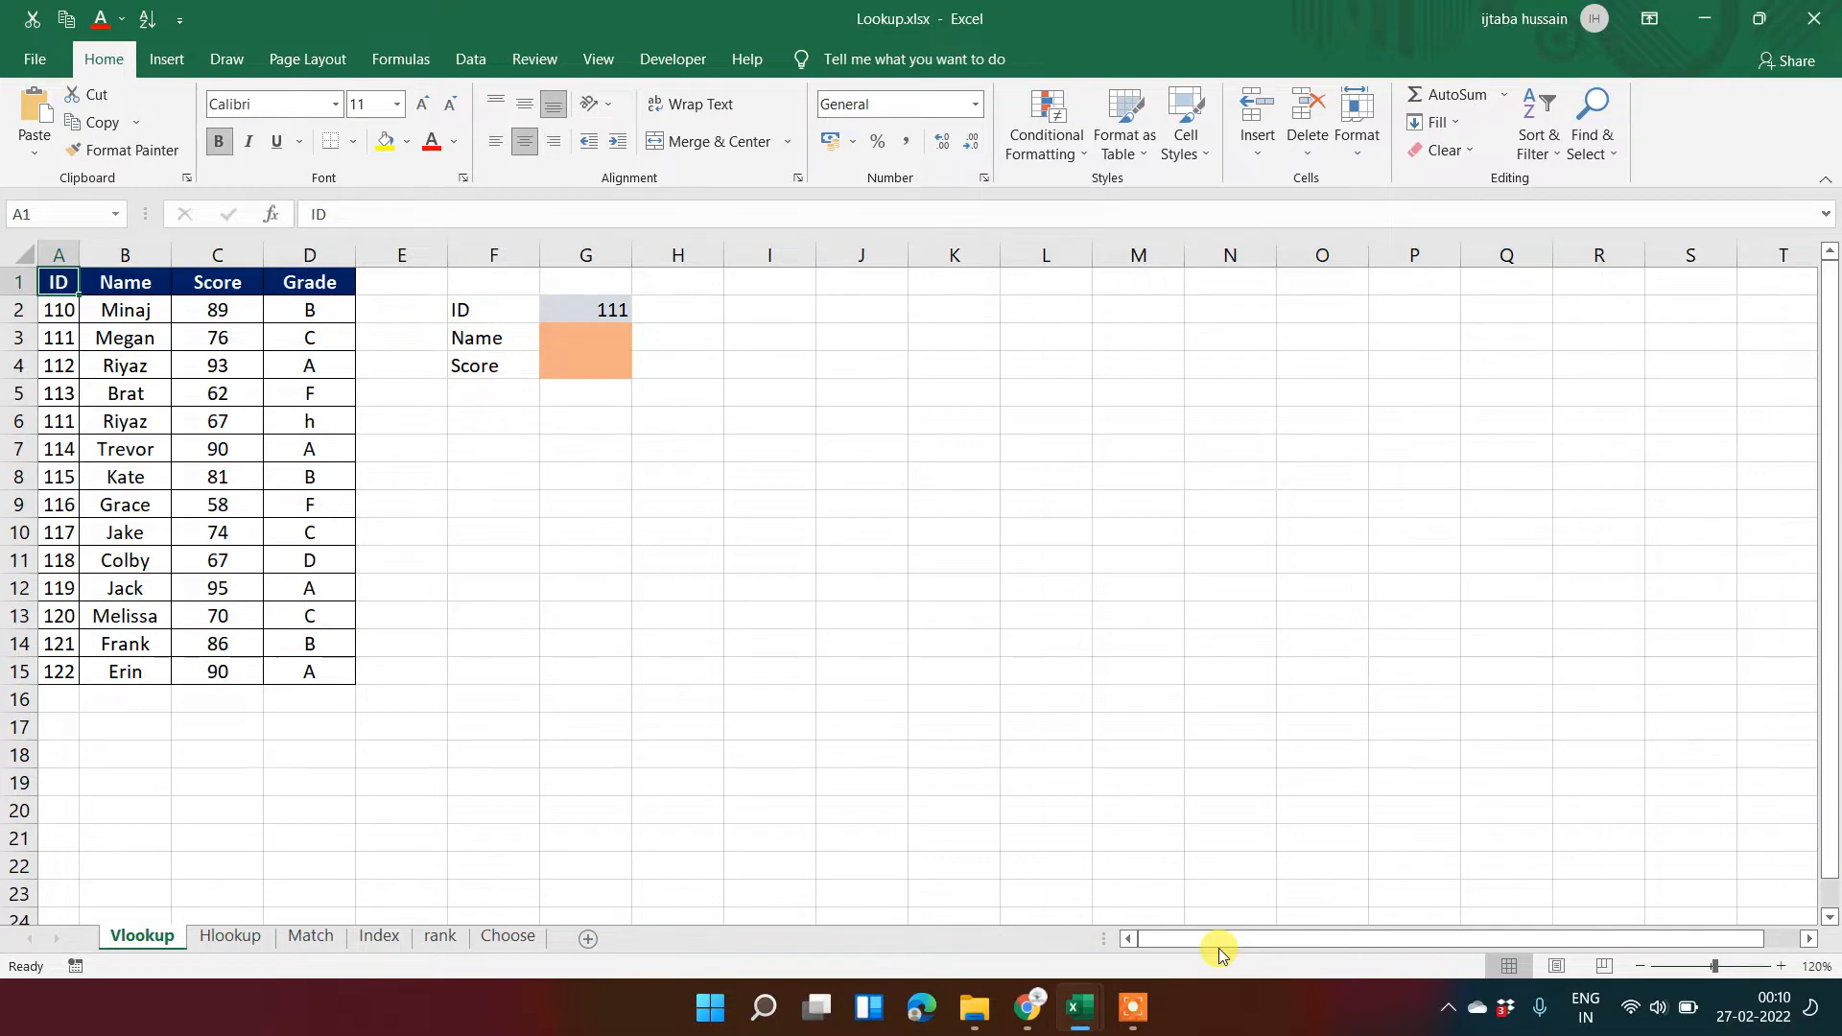
key(ctrl+shift+Right)
key(ctrl+shift+Down)
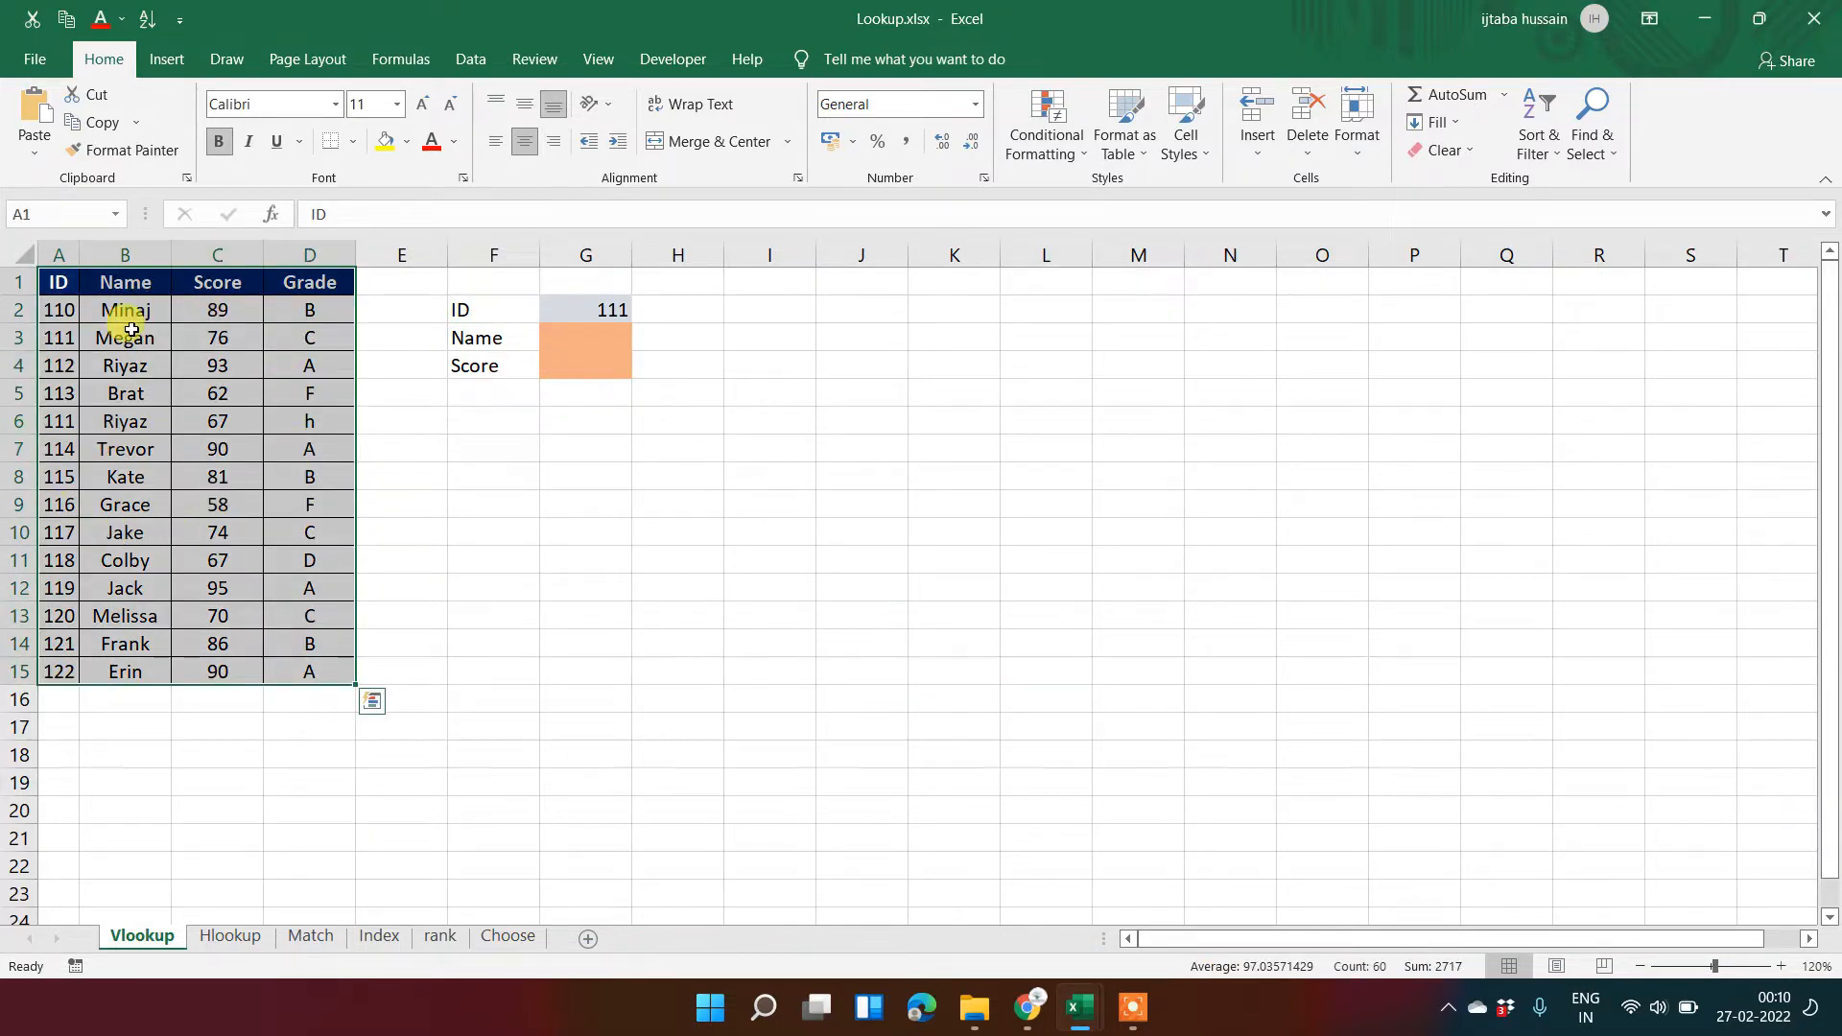
click(48, 346)
key(Down)
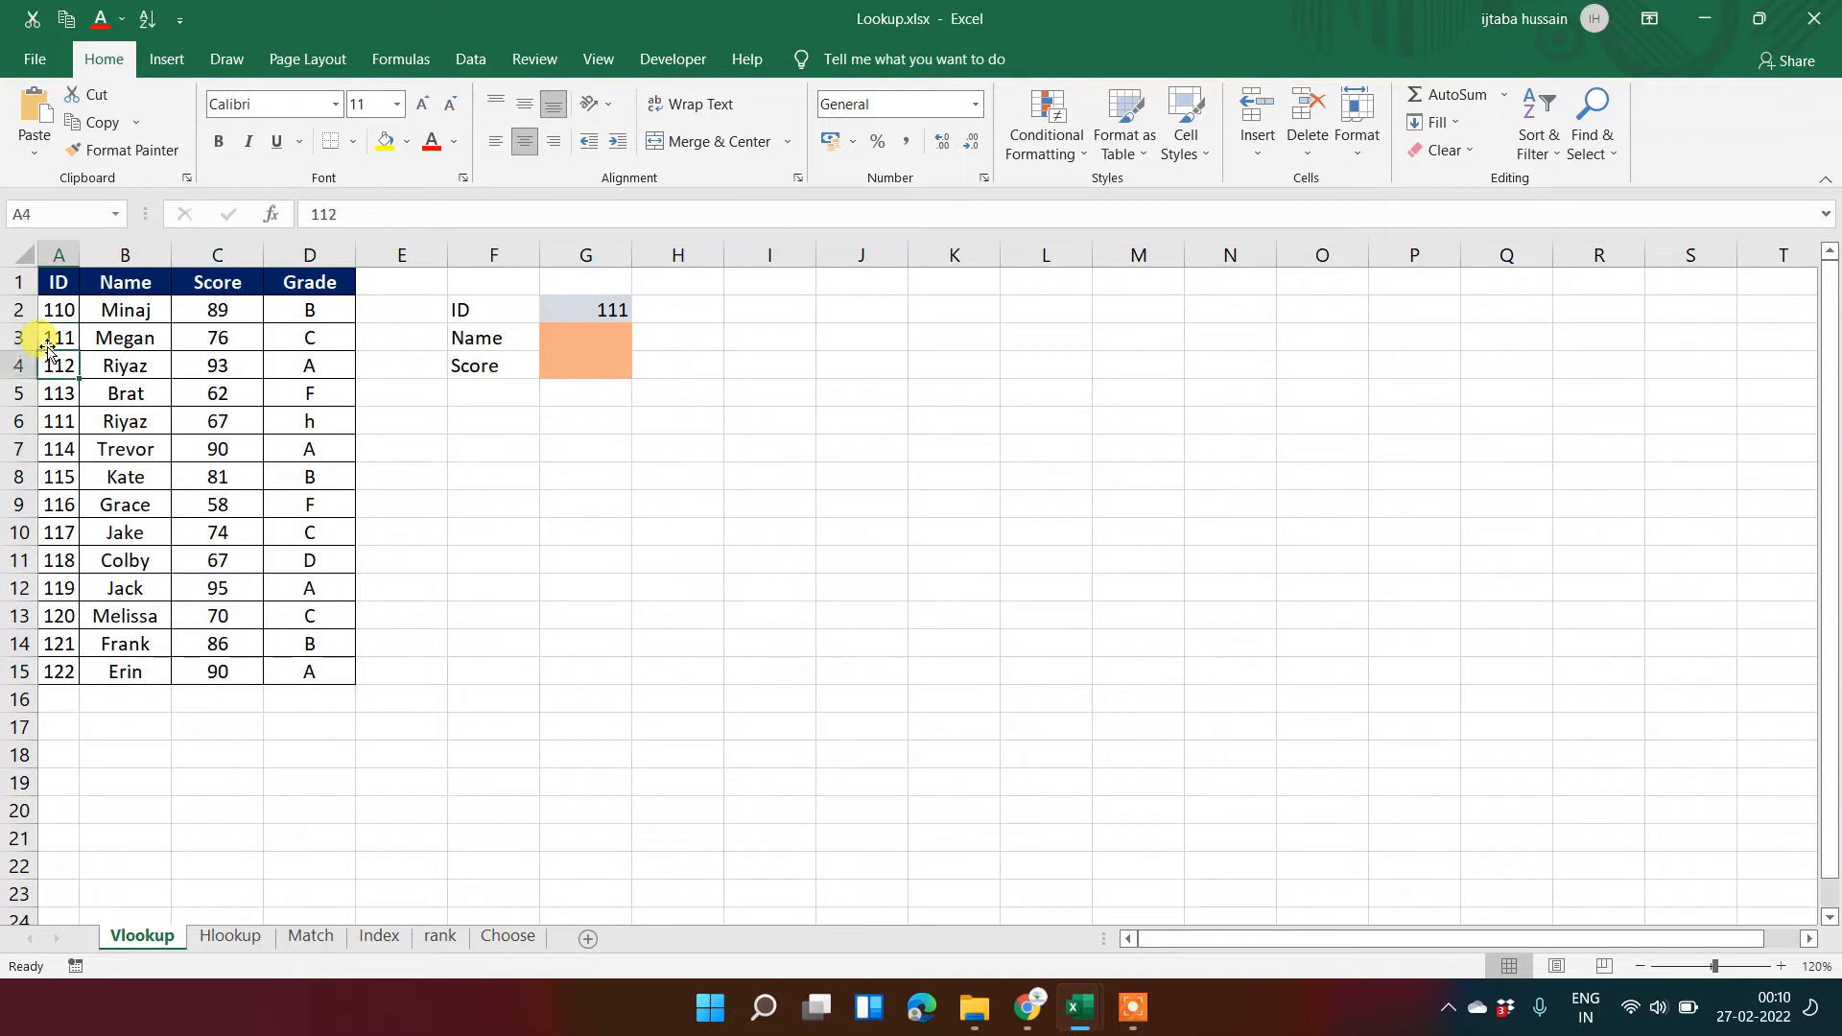
key(shift+Down)
key(shift+Down)
key(shift+Right)
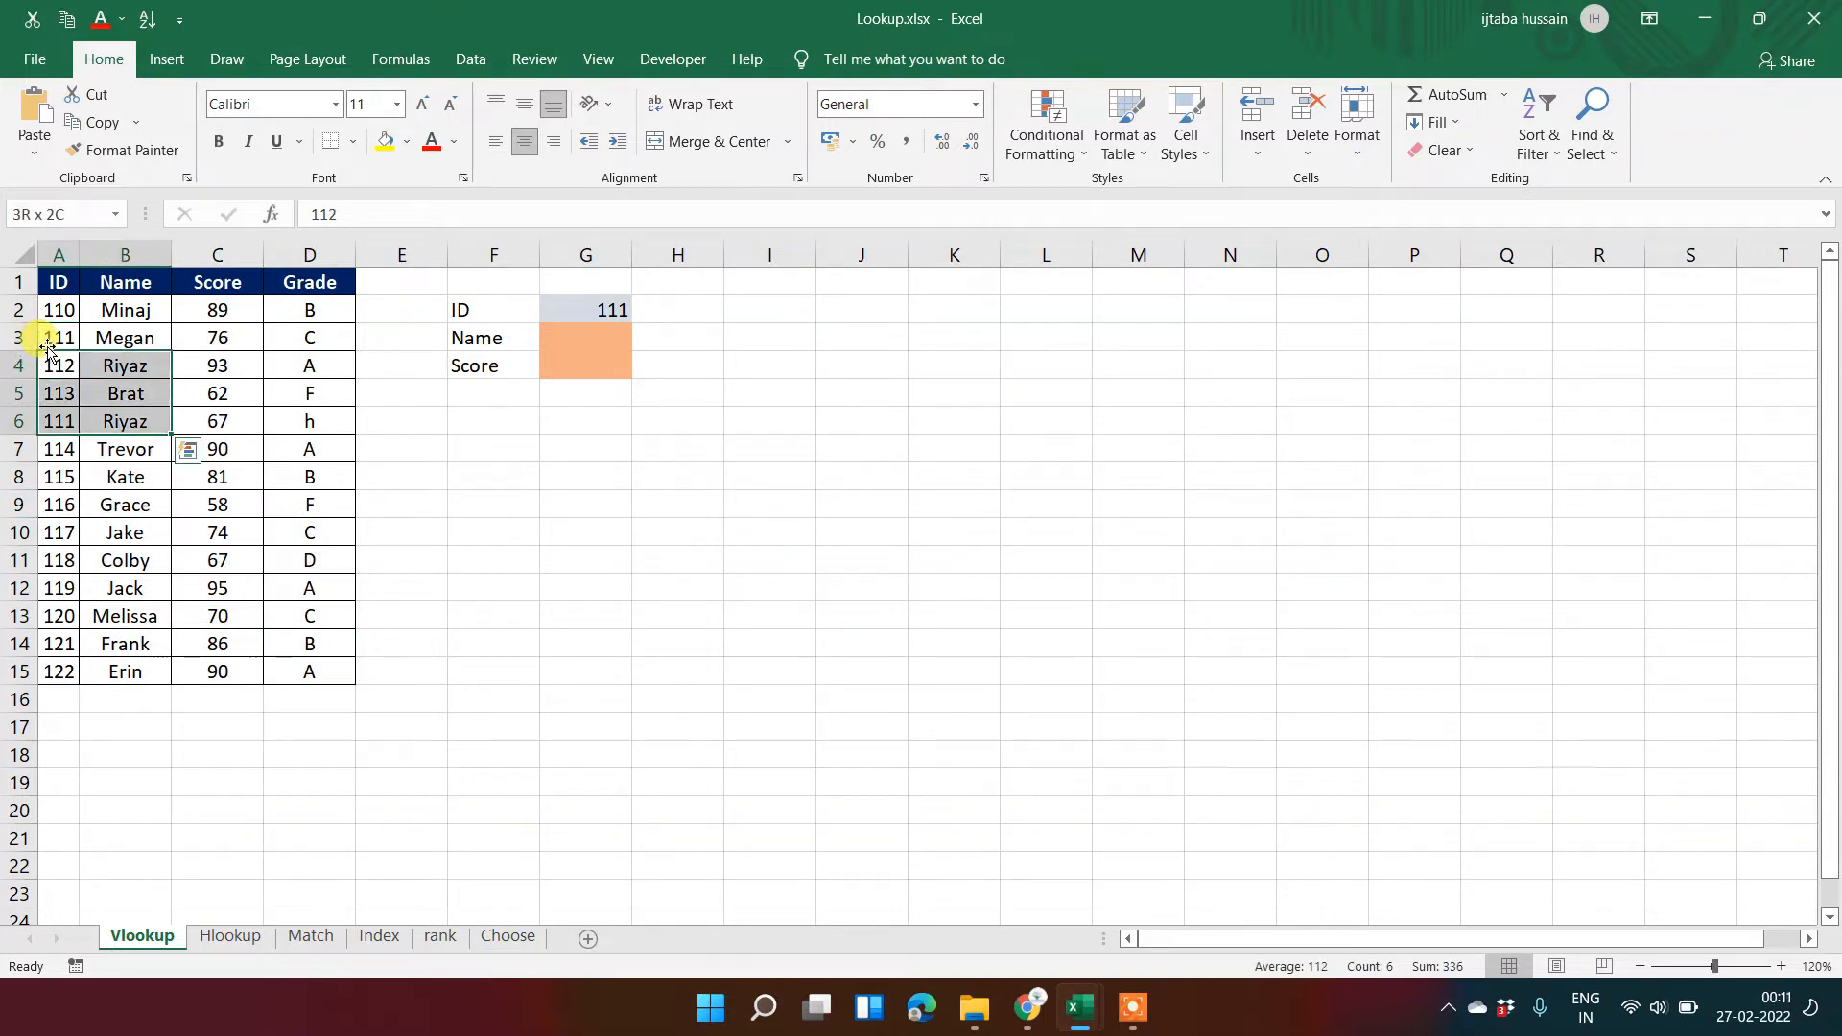
Examine the ID input cell G2 and the Name result cell G3 of the lookup area.
key(Down)
key(Down)
key(Right)
key(Right)
key(Right)
key(Right)
key(Right)
key(Right)
key(Right)
key(Right)
key(Right)
key(Up)
key(Up)
key(Up)
key(Up)
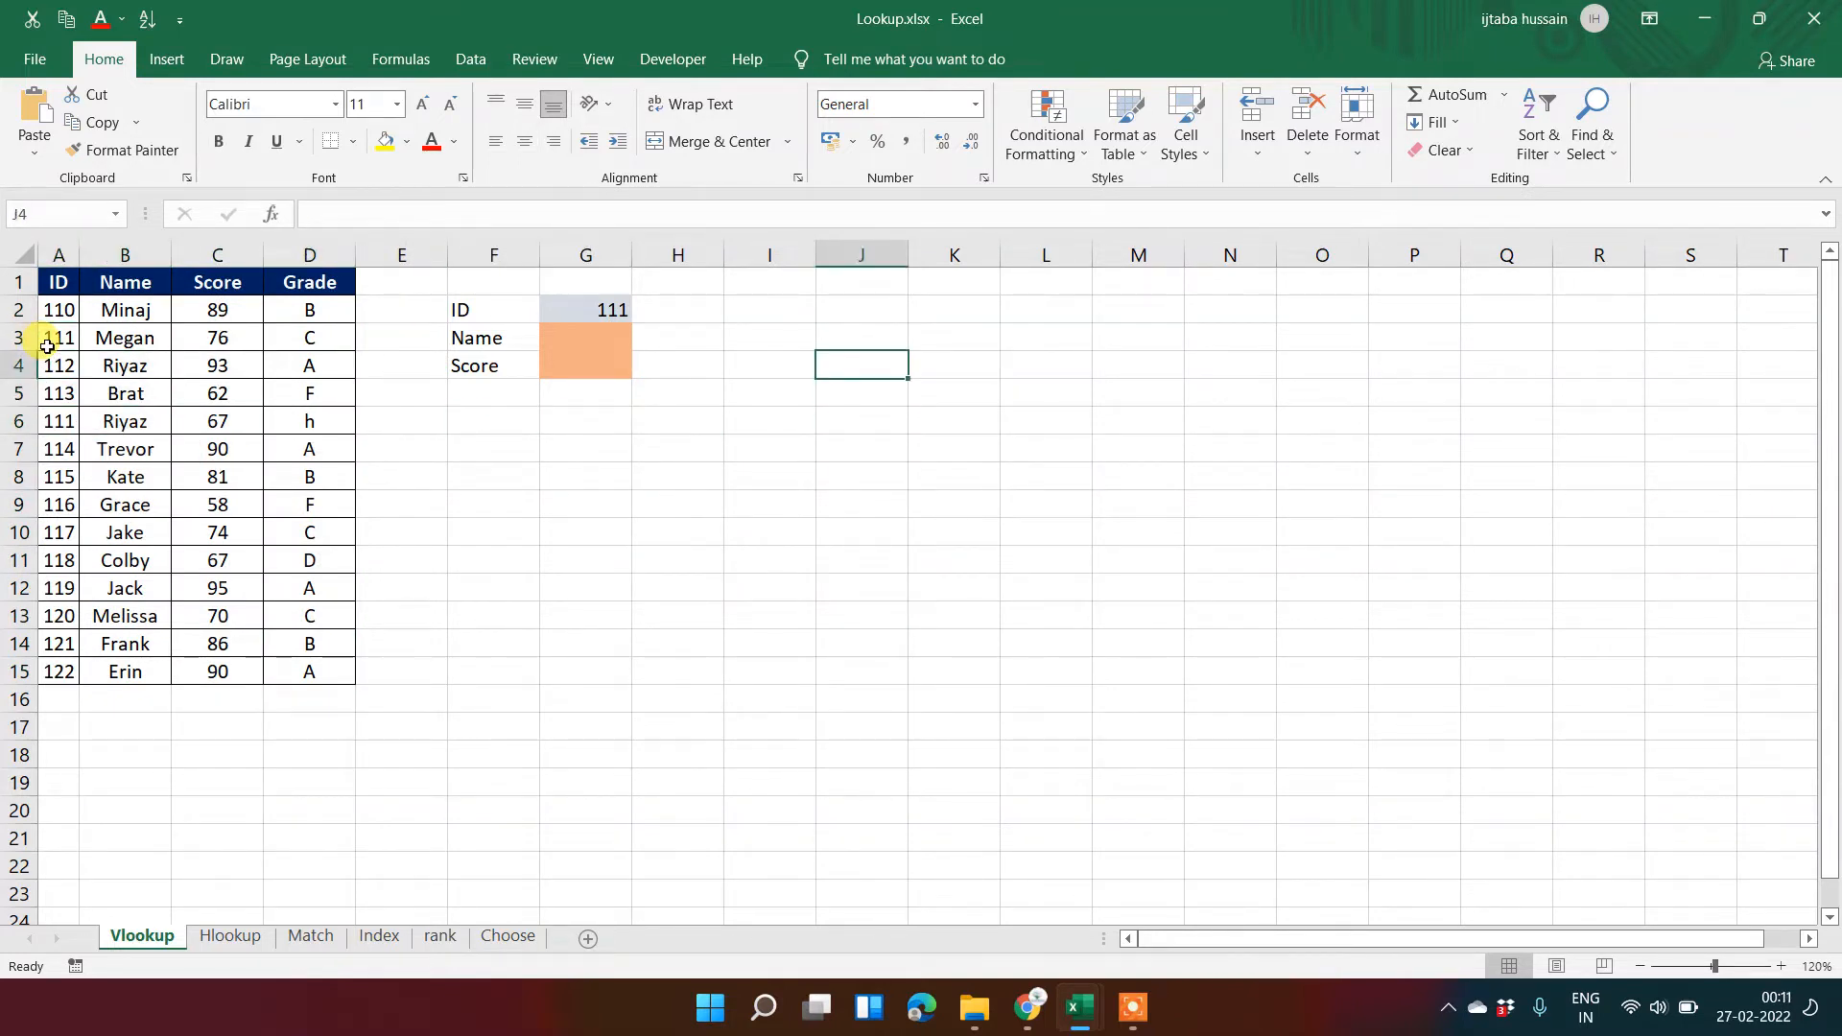
key(Left)
key(Left)
key(Left)
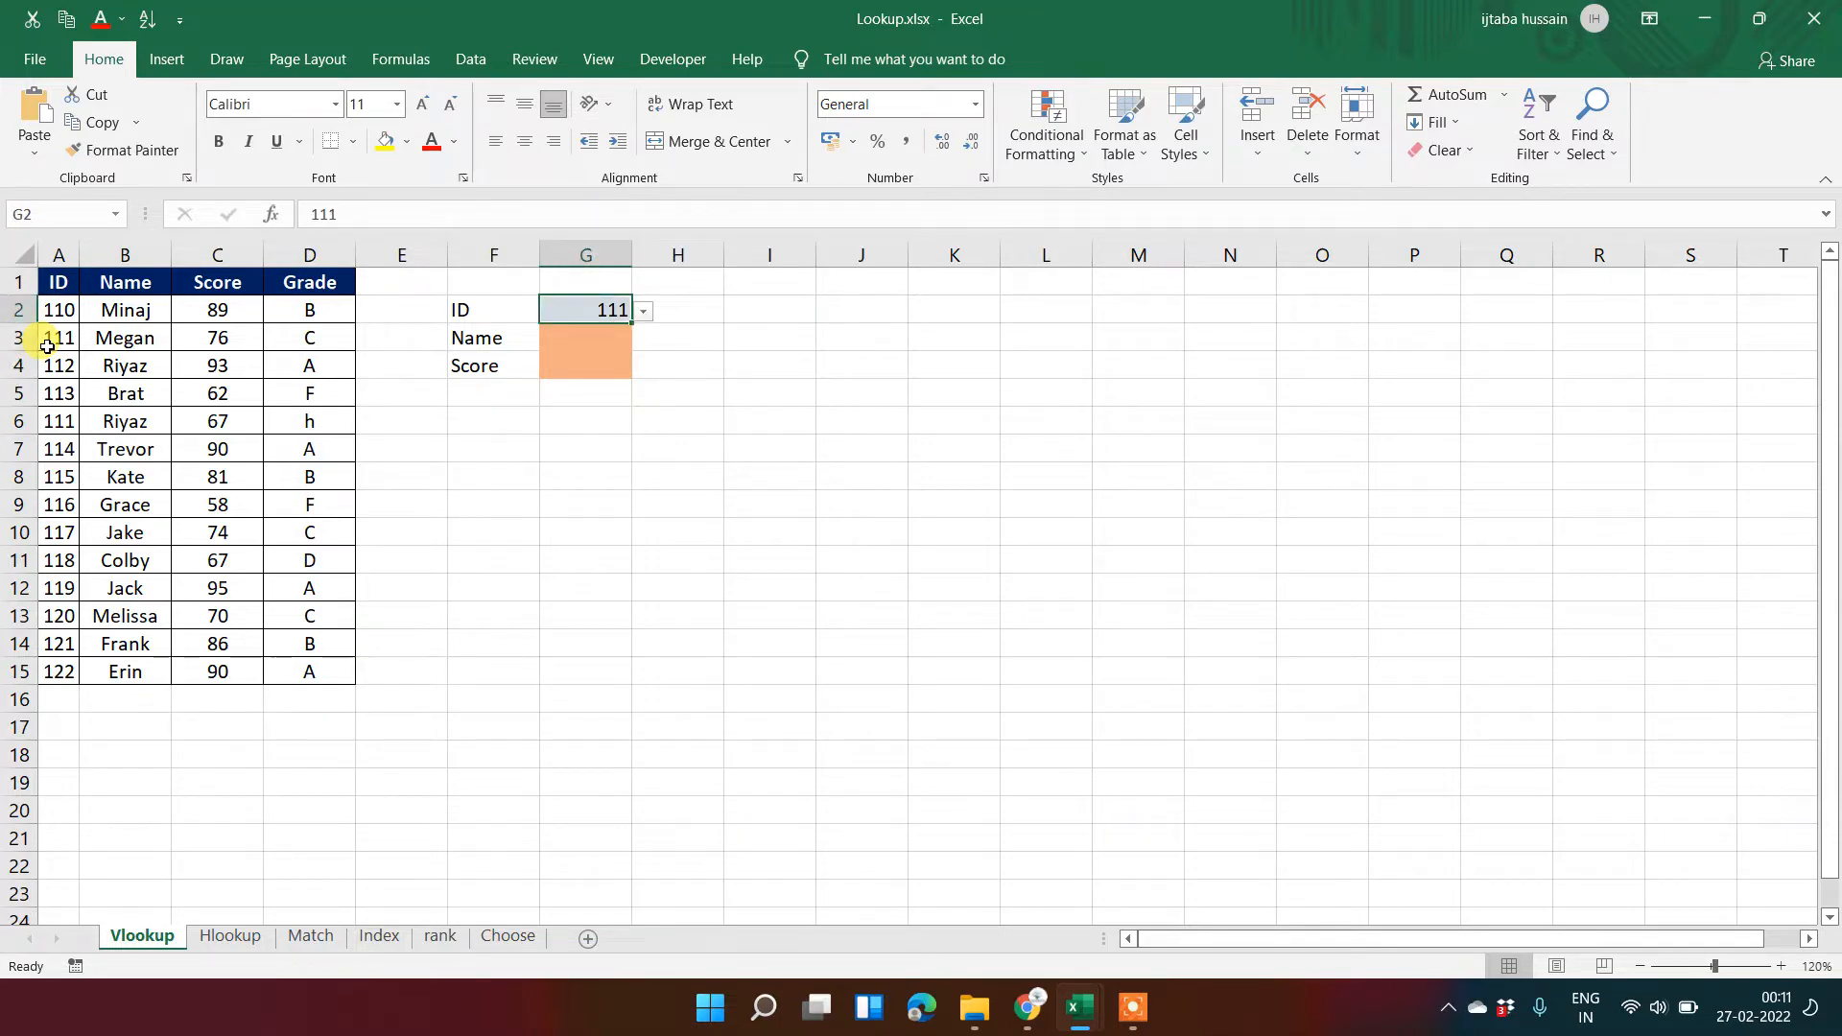
key(Down)
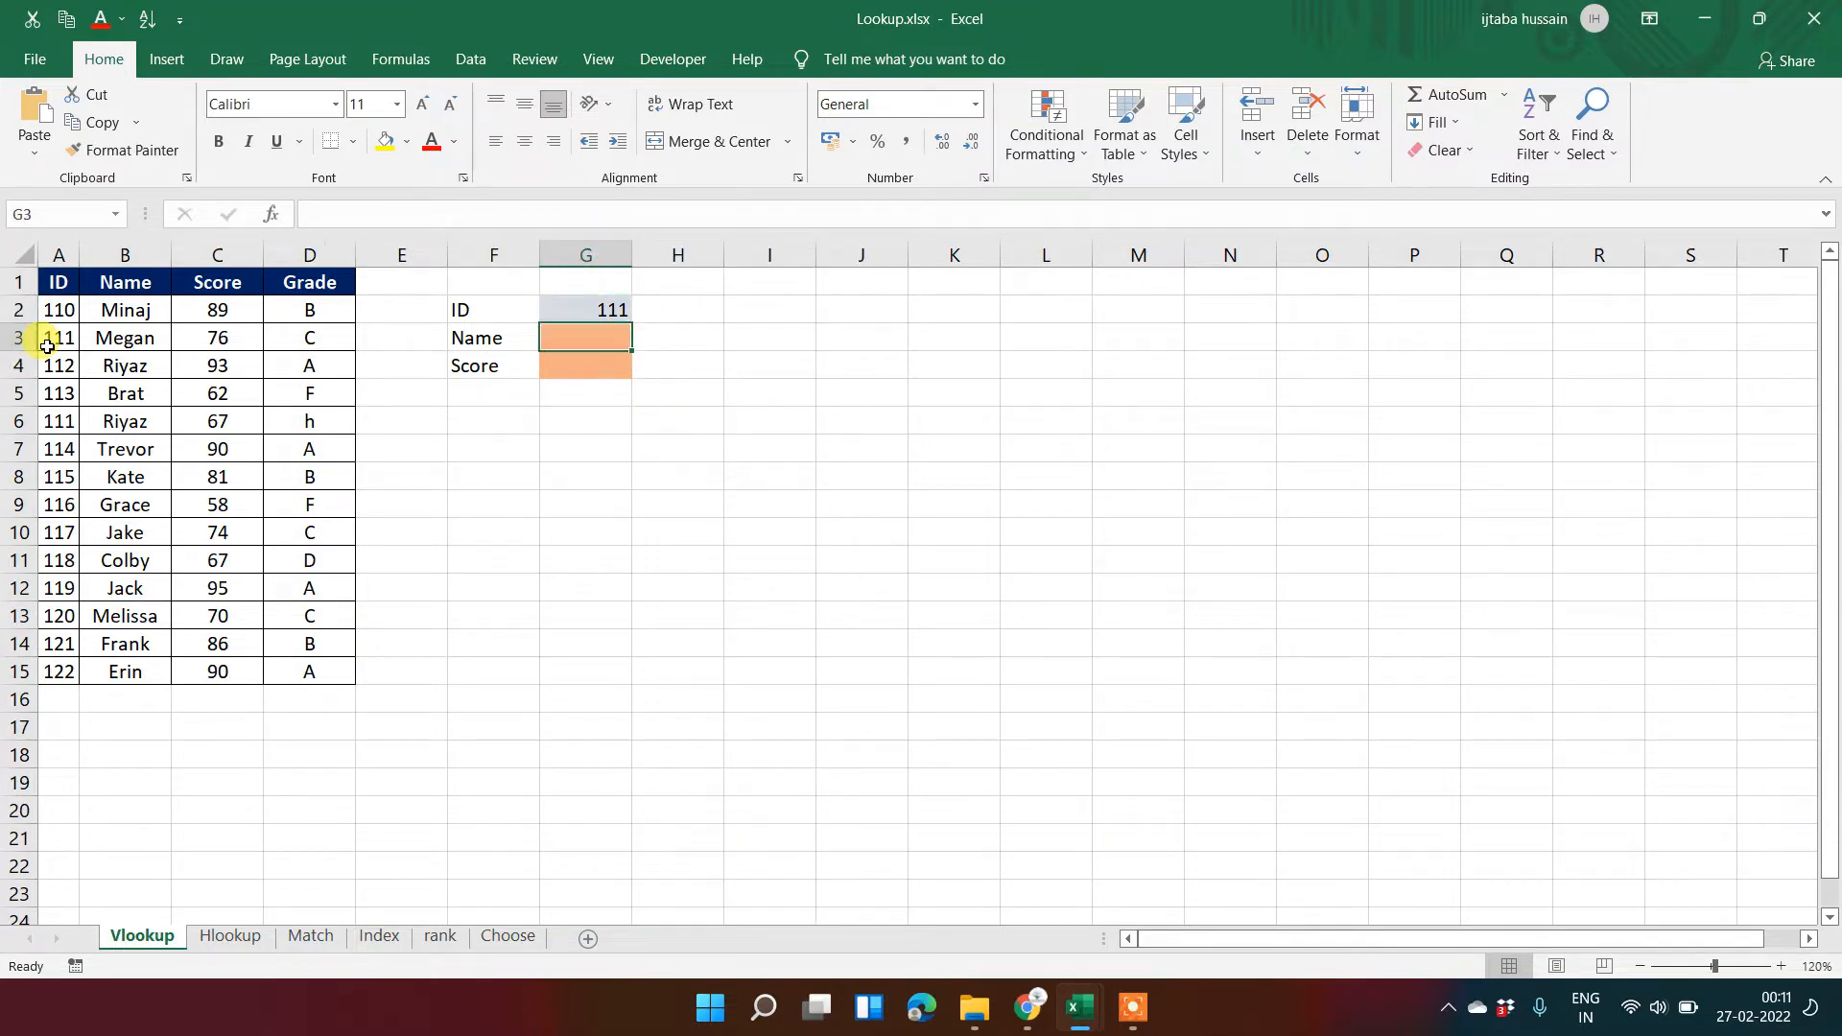
key(Up)
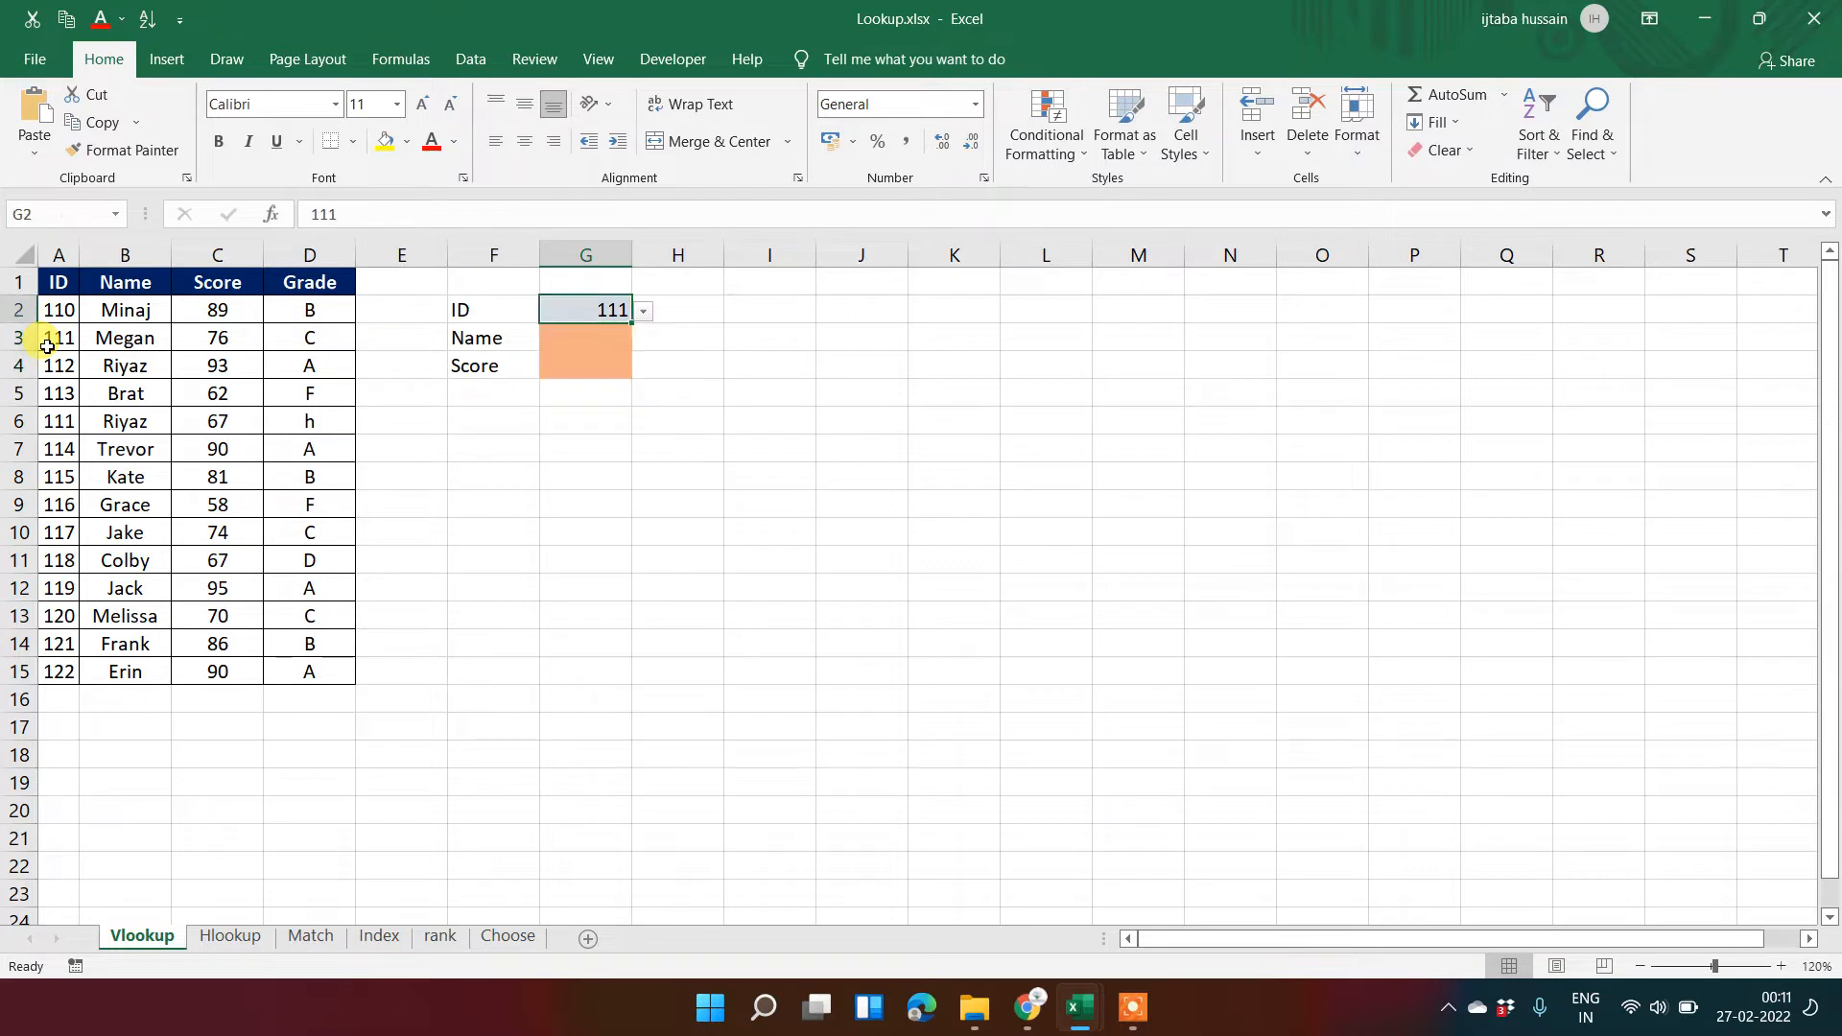
key(Down)
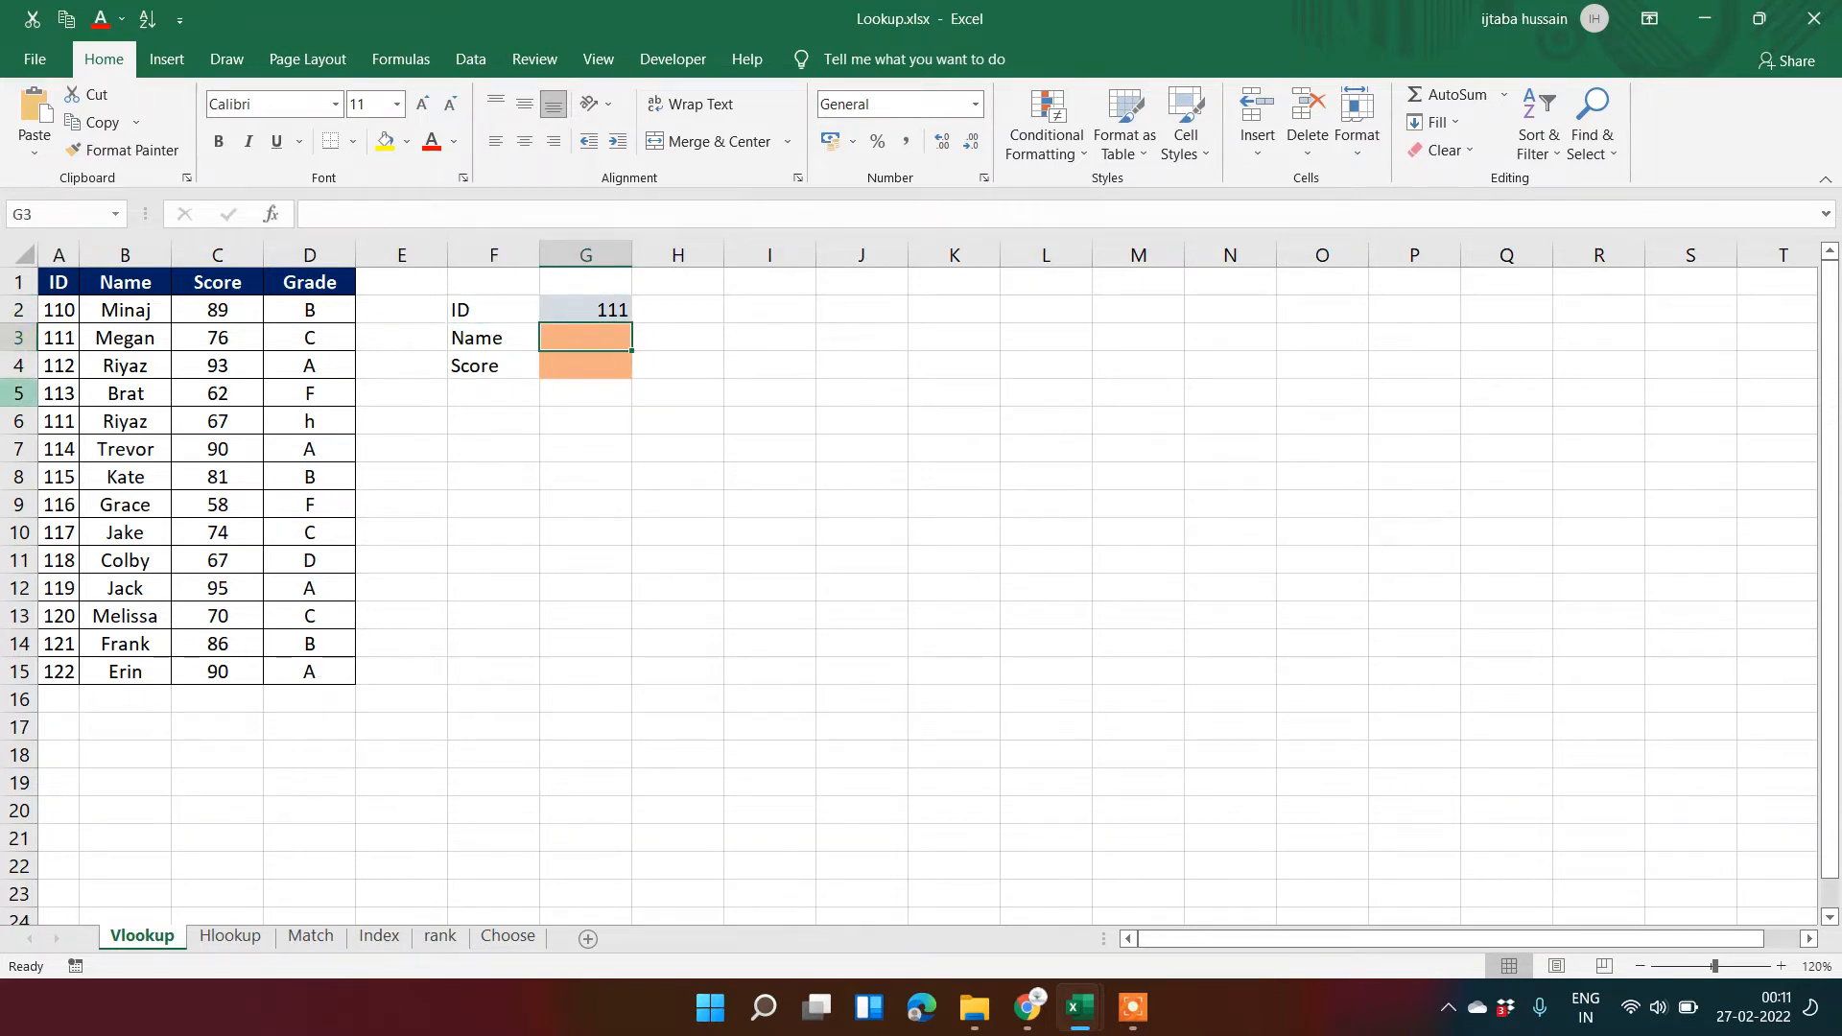
click(213, 477)
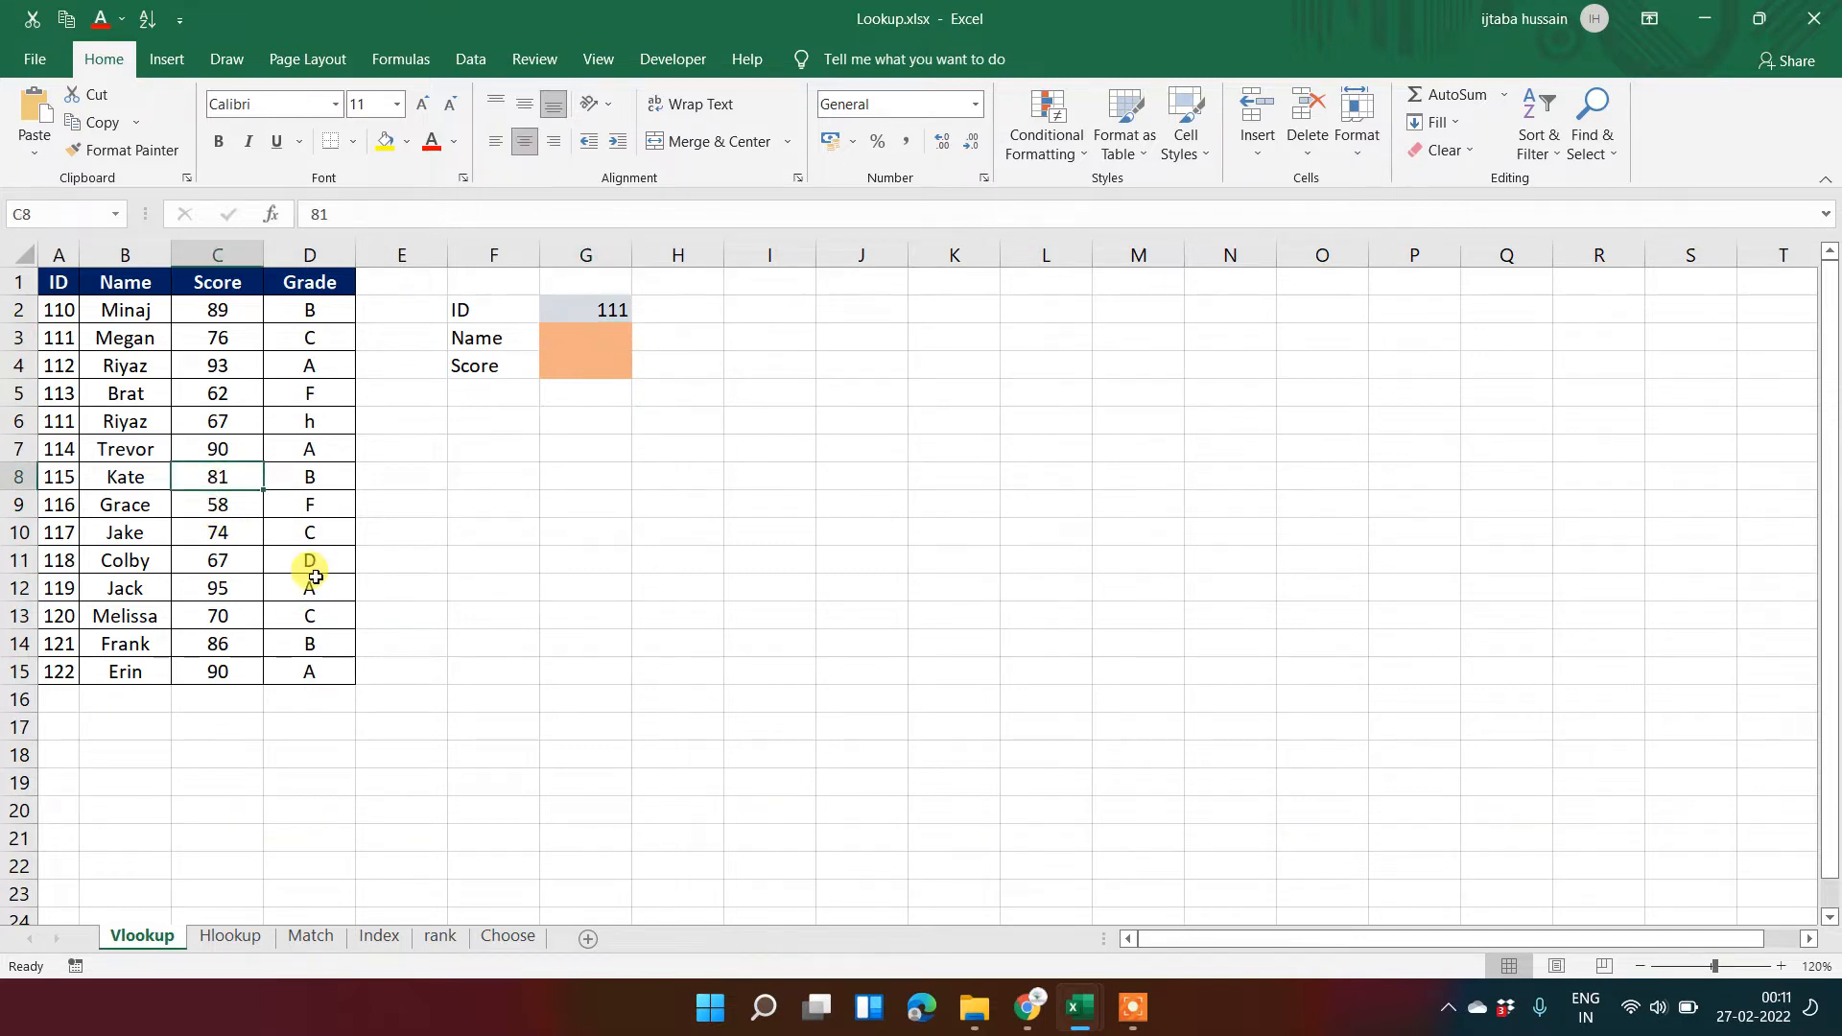
scroll(316, 576, down, 9)
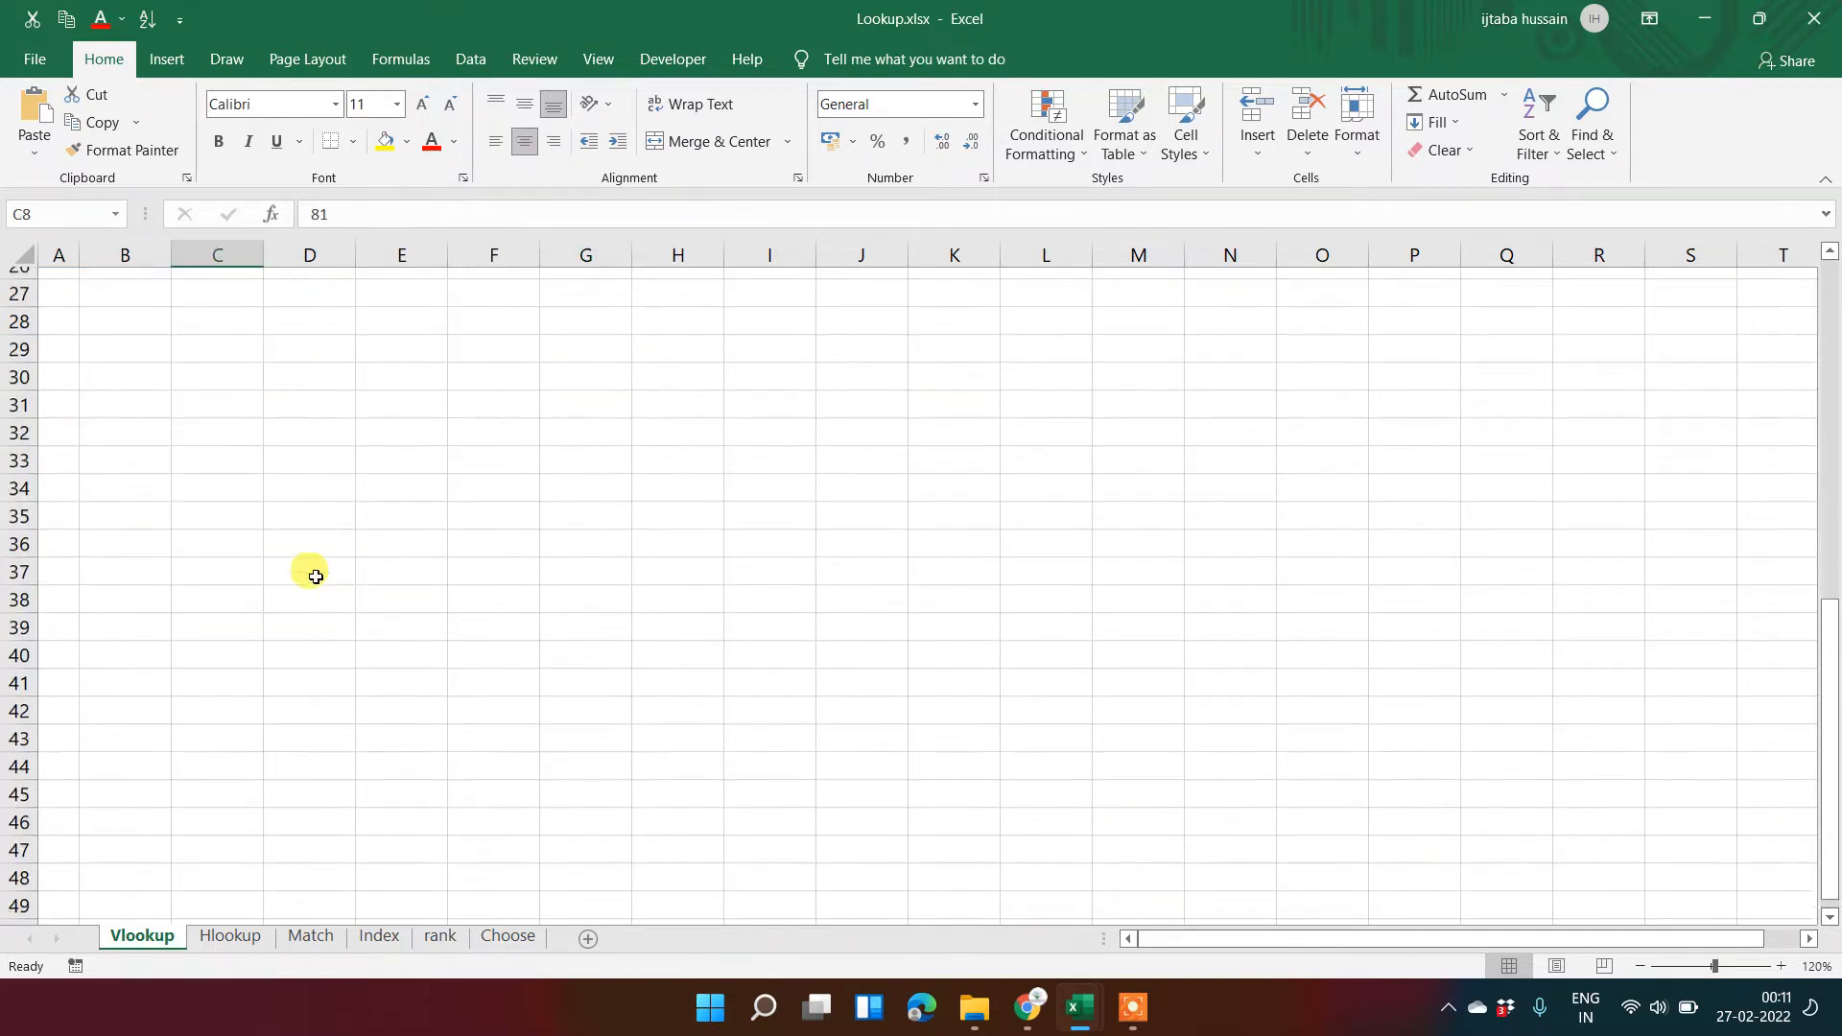
scroll(315, 576, up, 9)
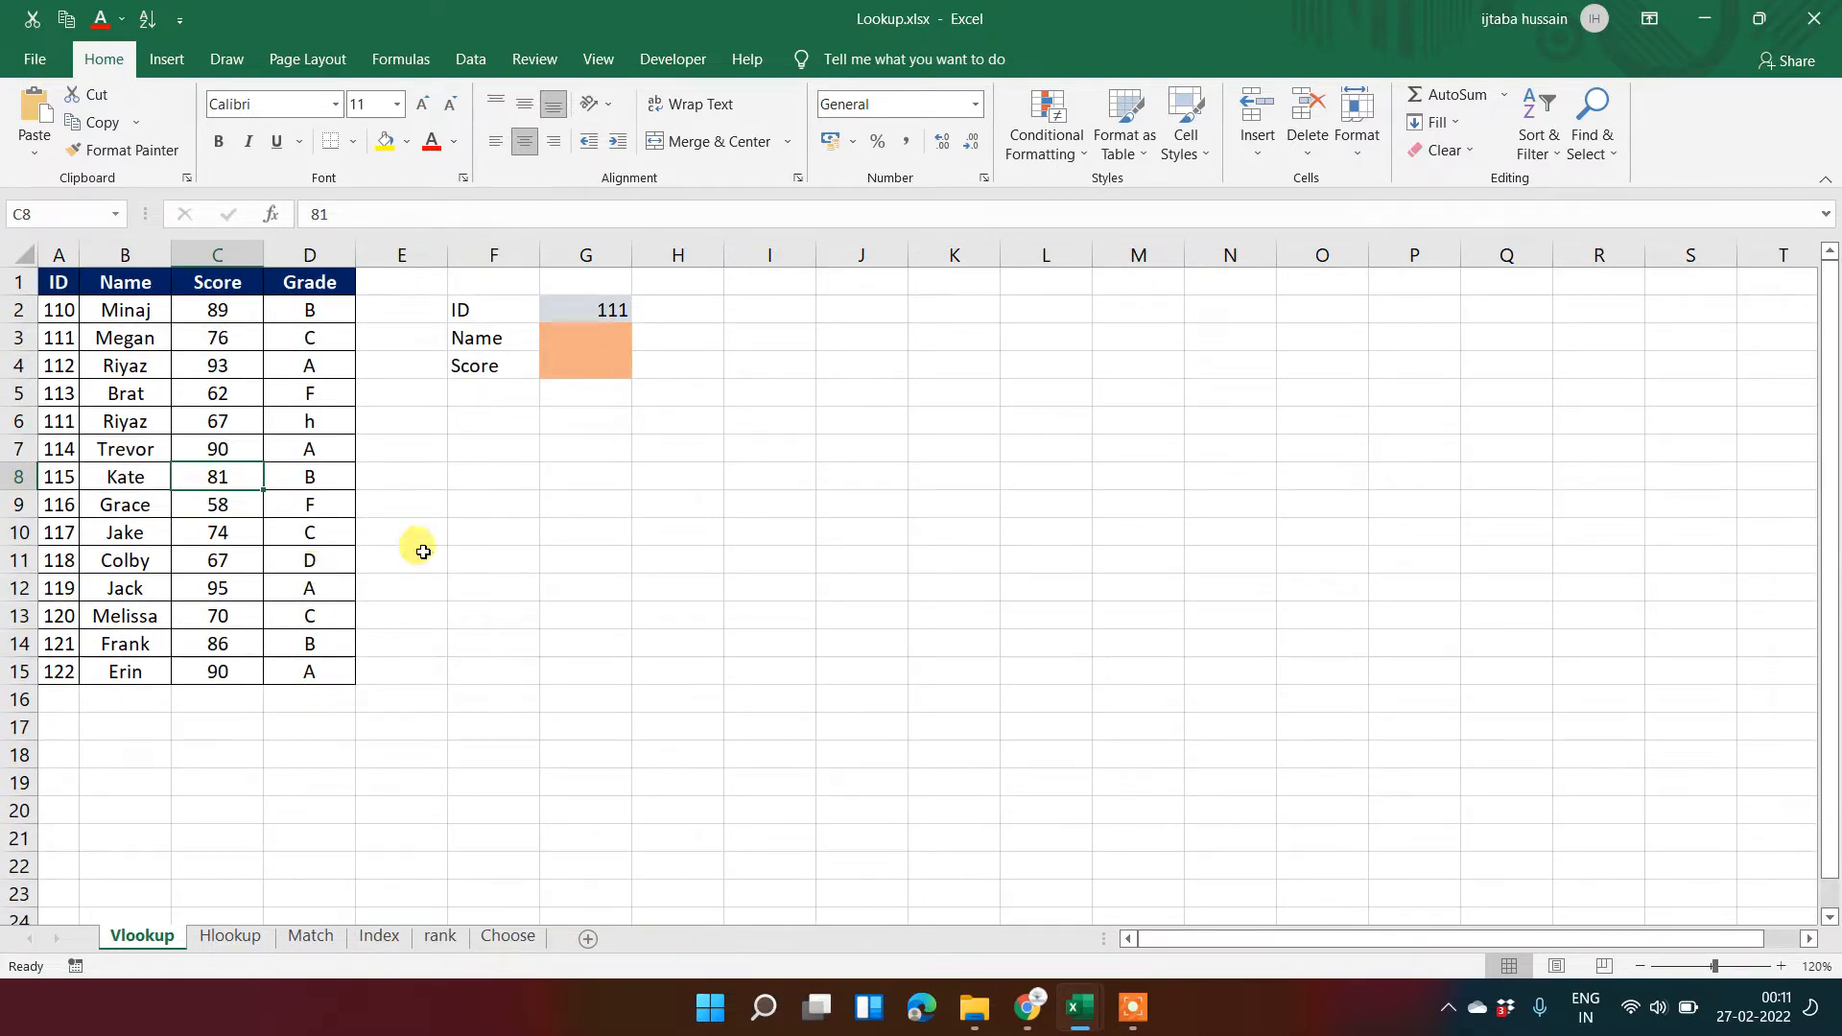
click(582, 534)
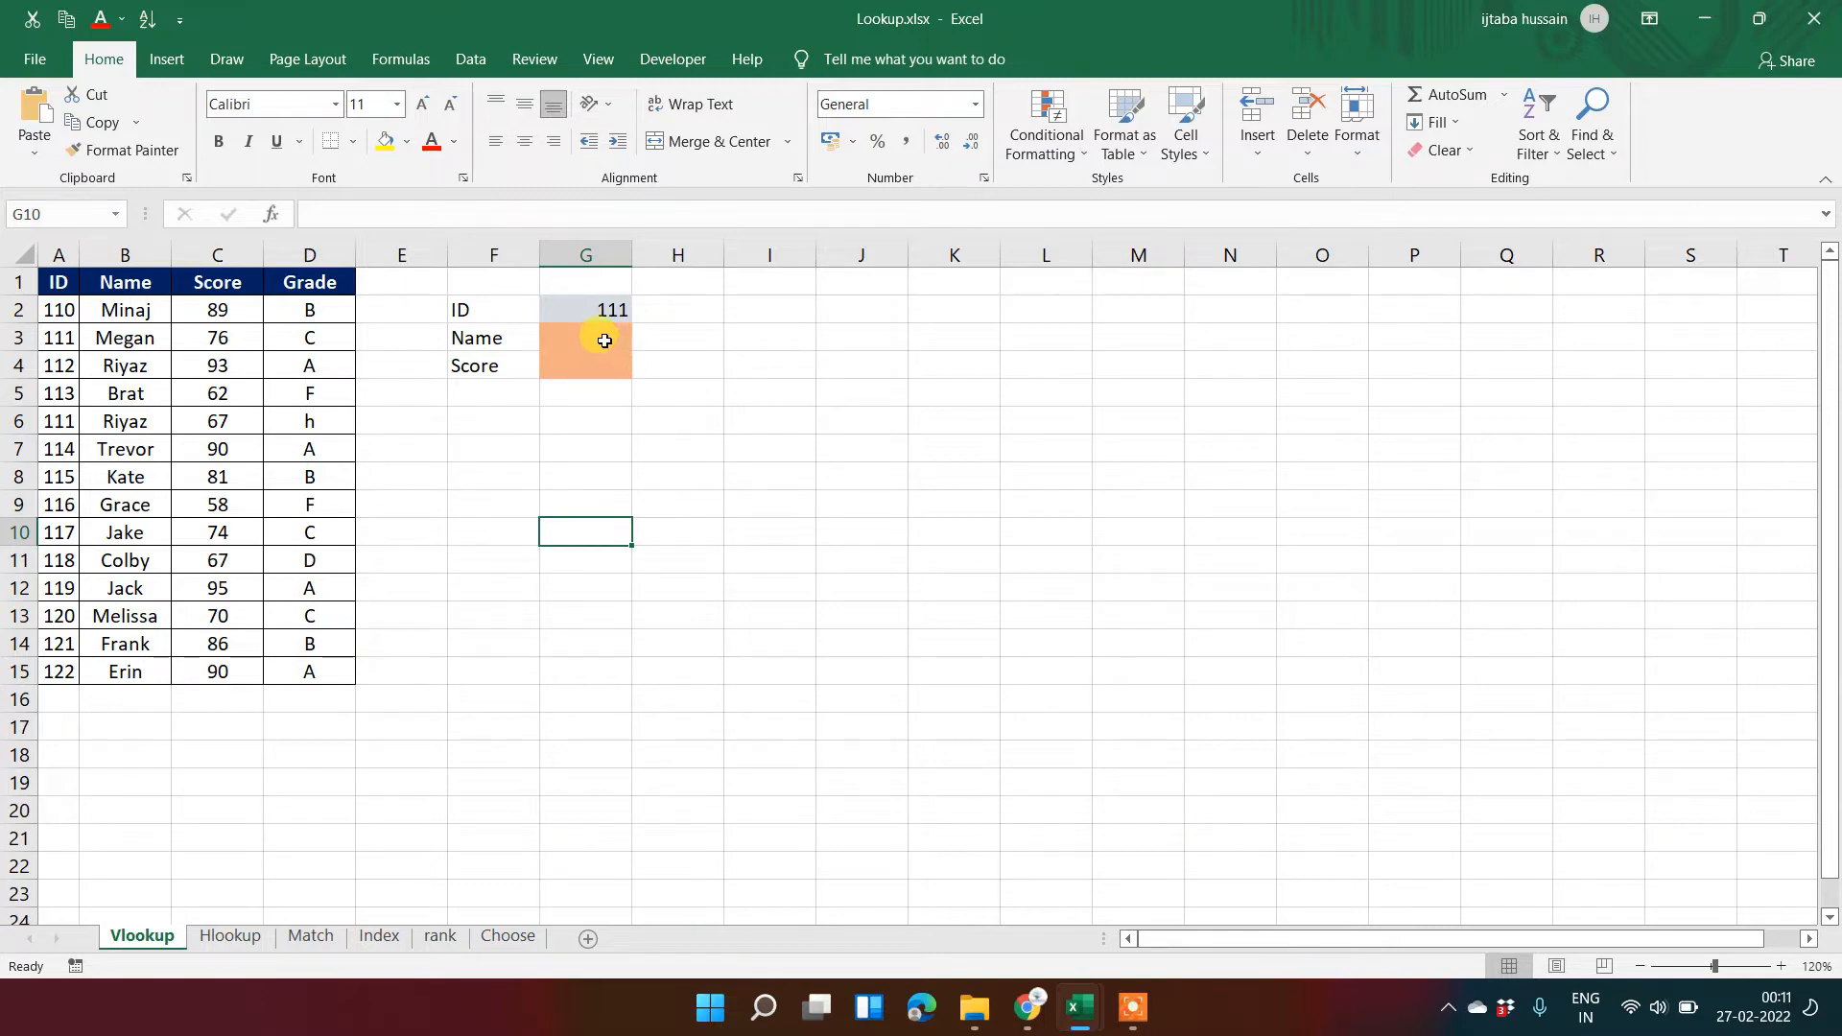
Start a VLOOKUP formula in the Name result cell G3 with G2 as the lookup value.
click(609, 338)
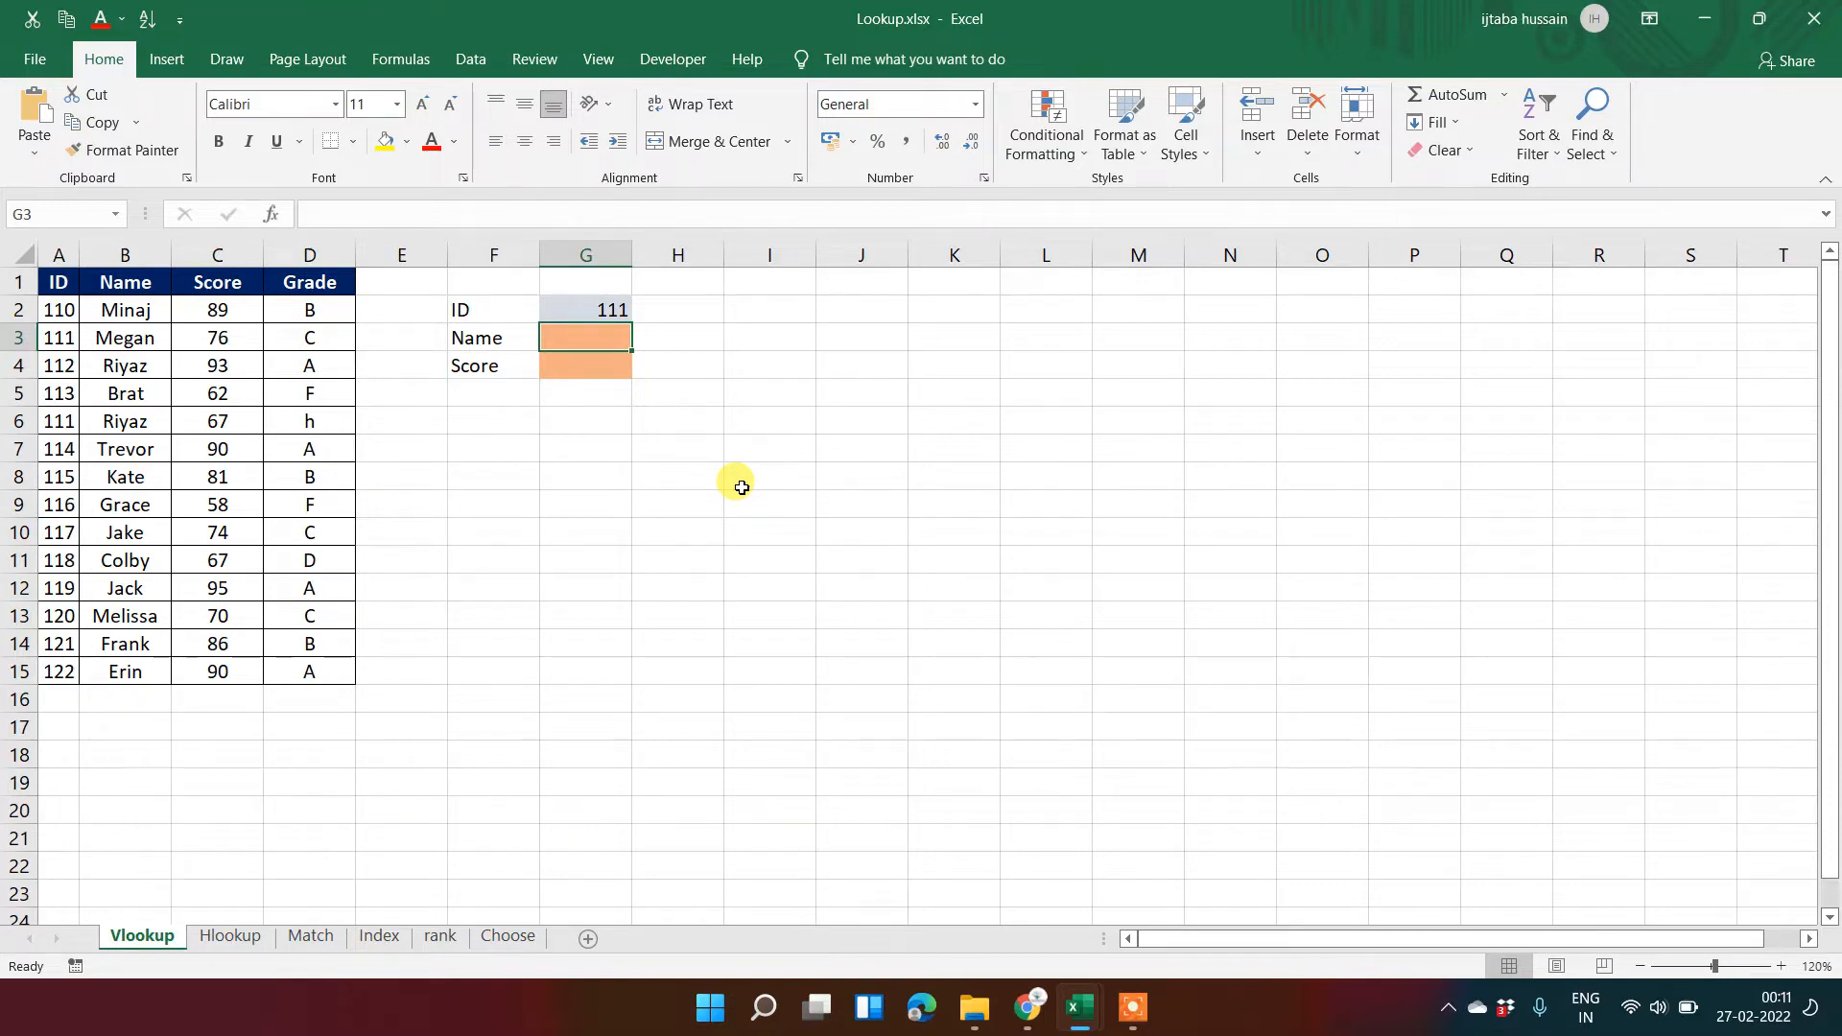
text(=)
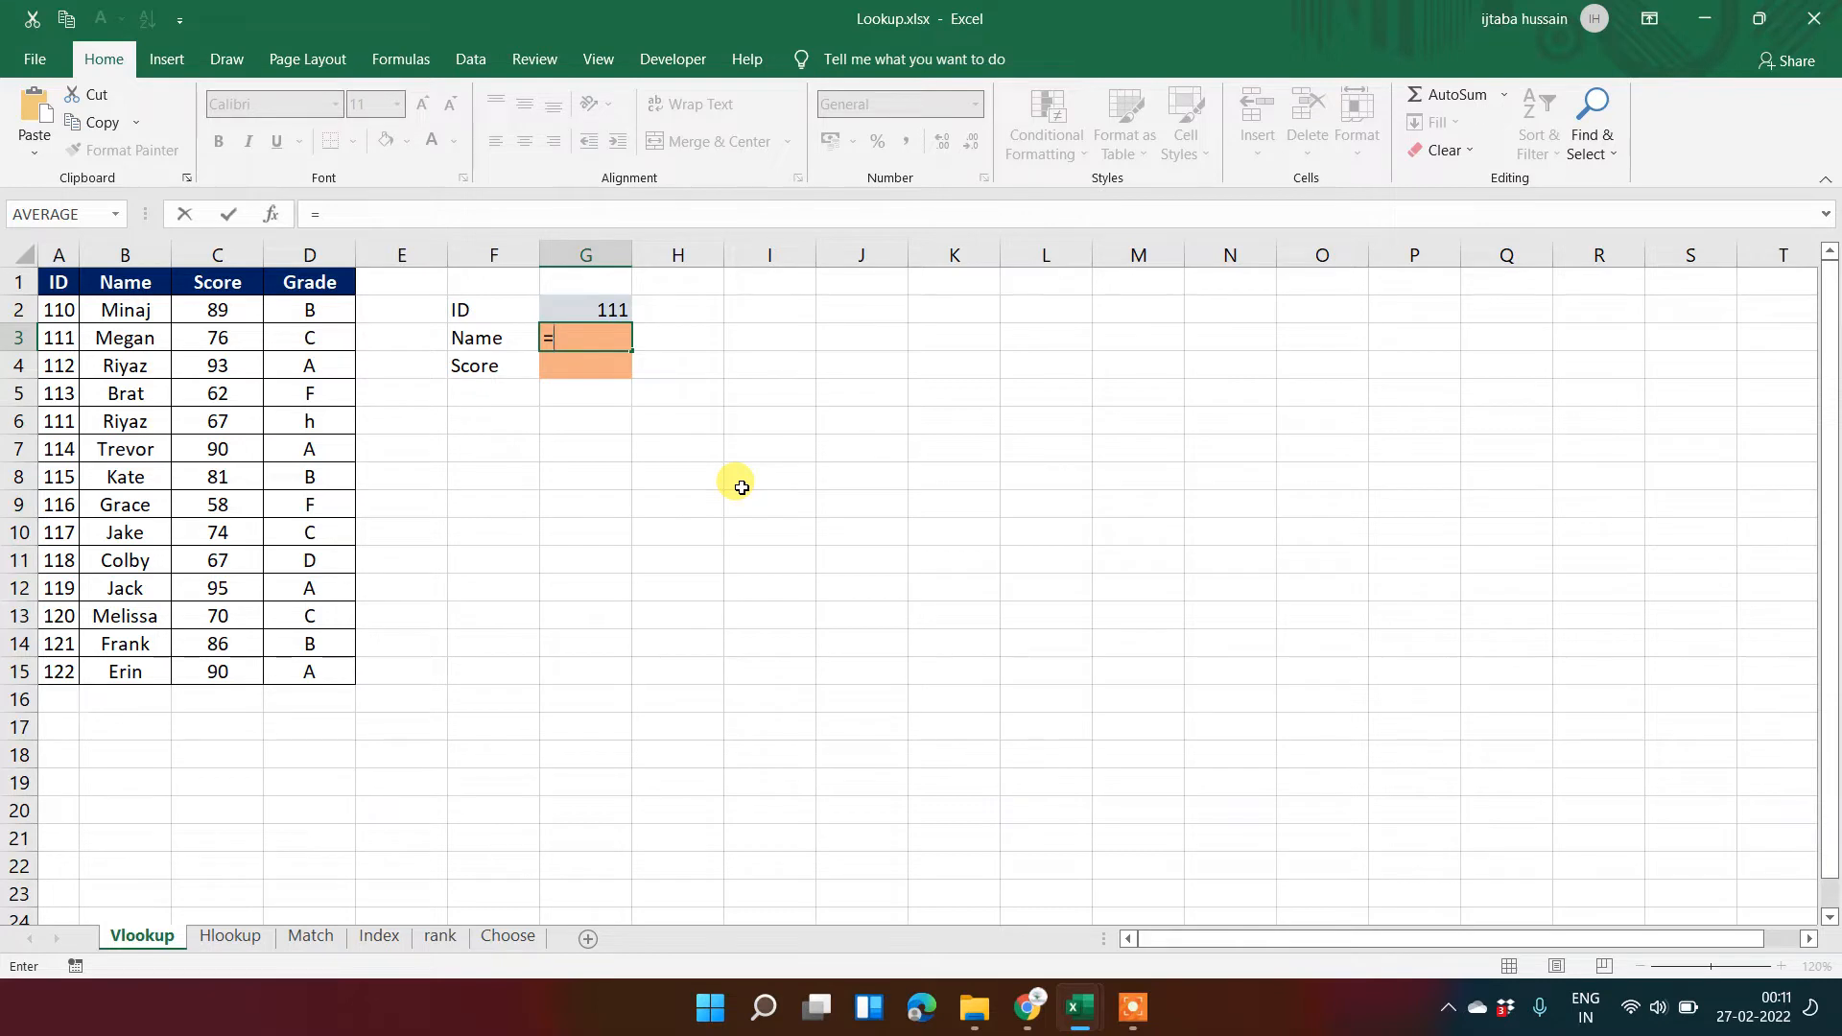
text(vloo)
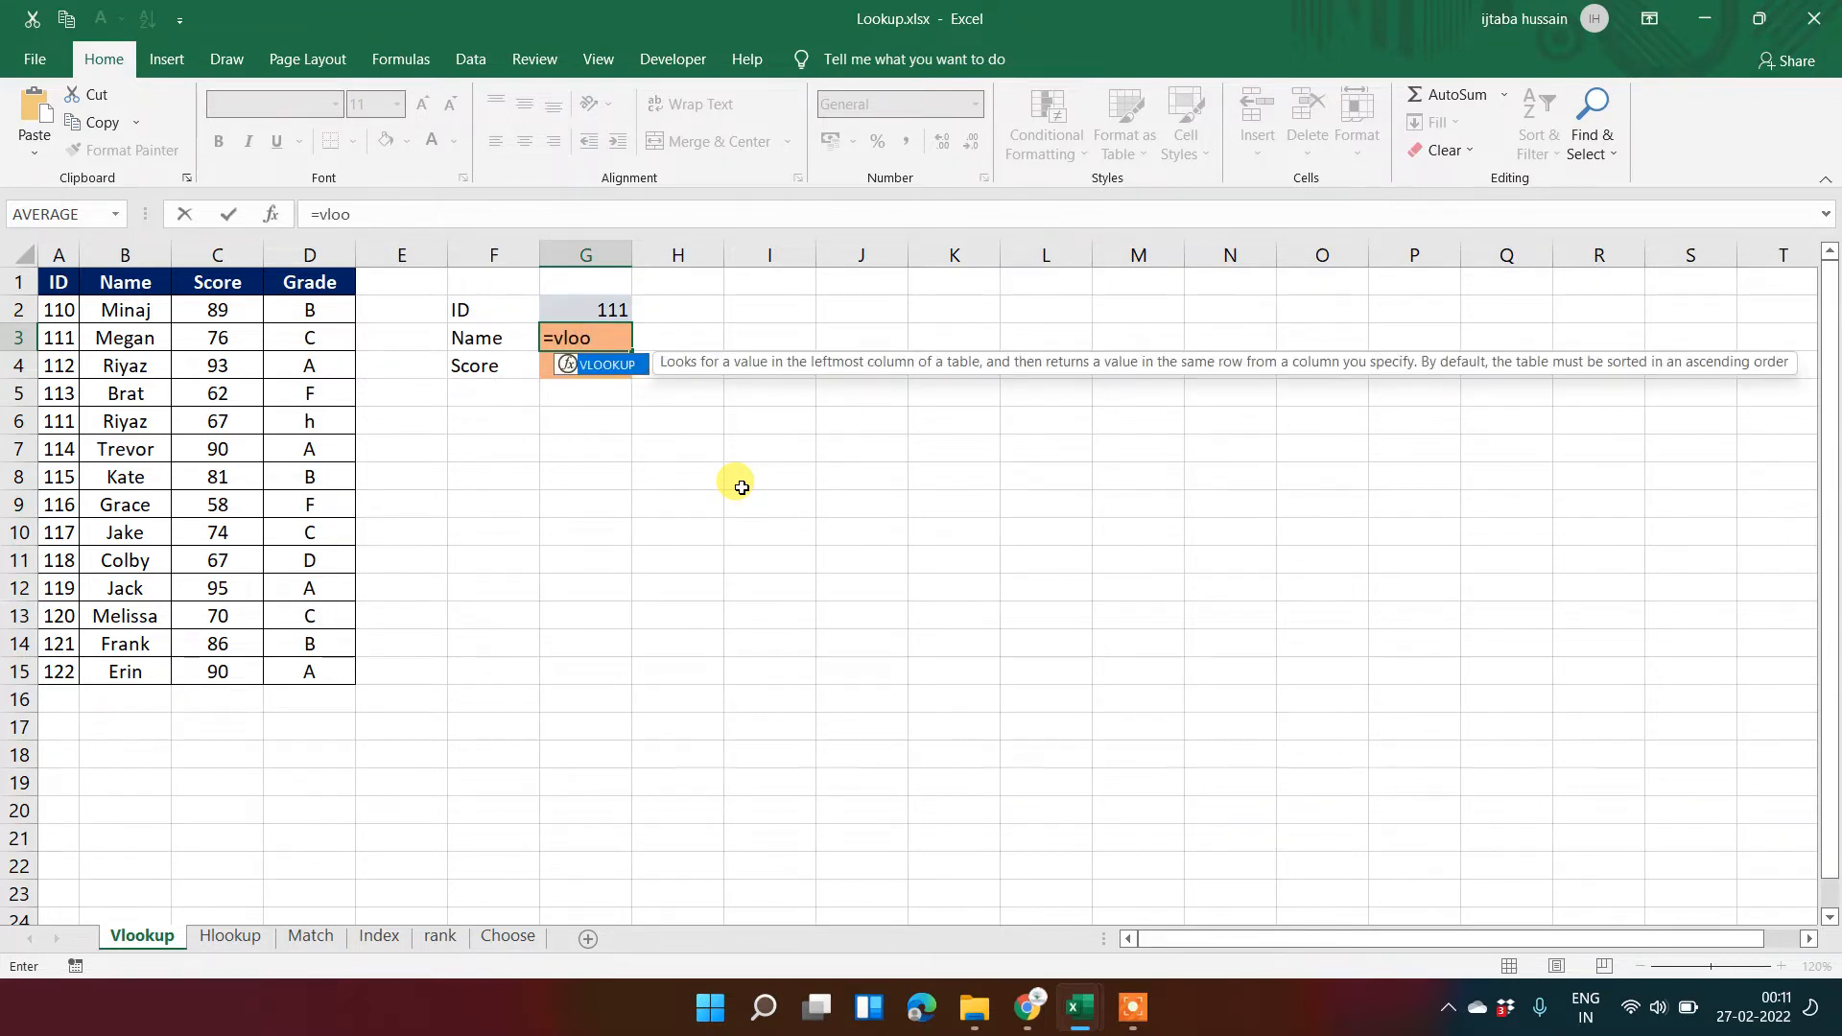
text(kup()
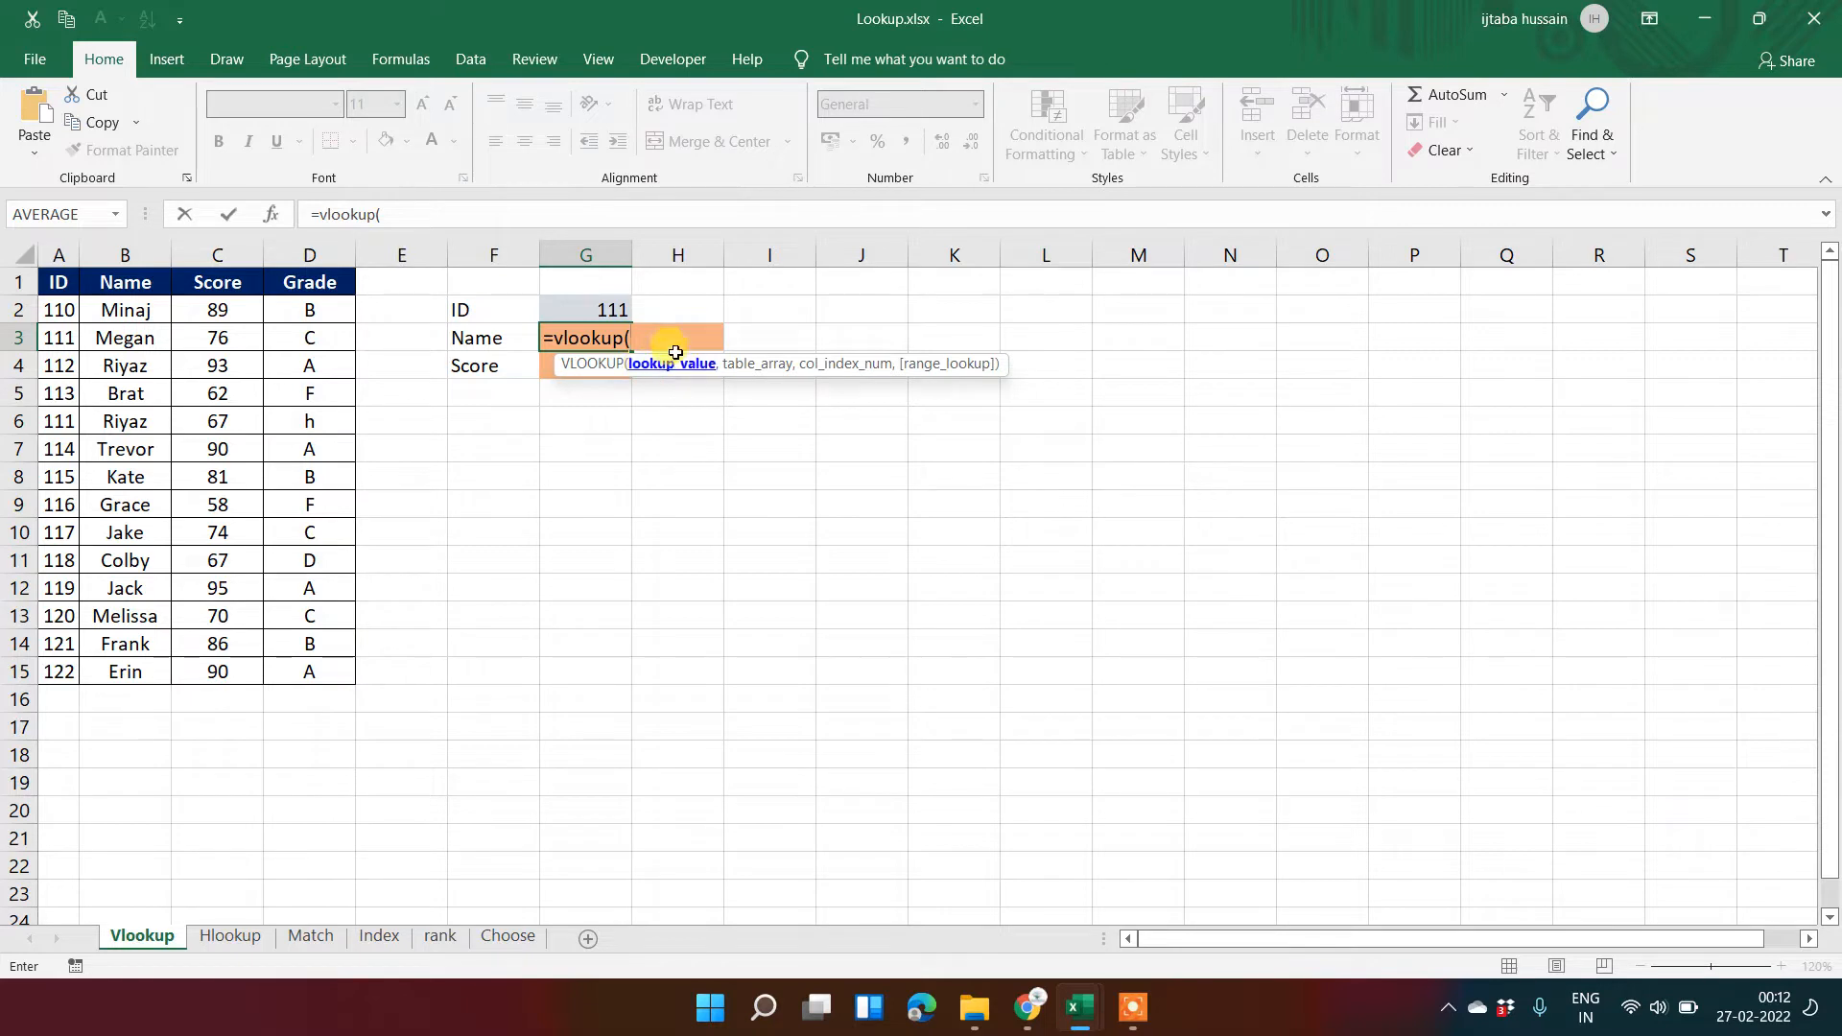
click(610, 313)
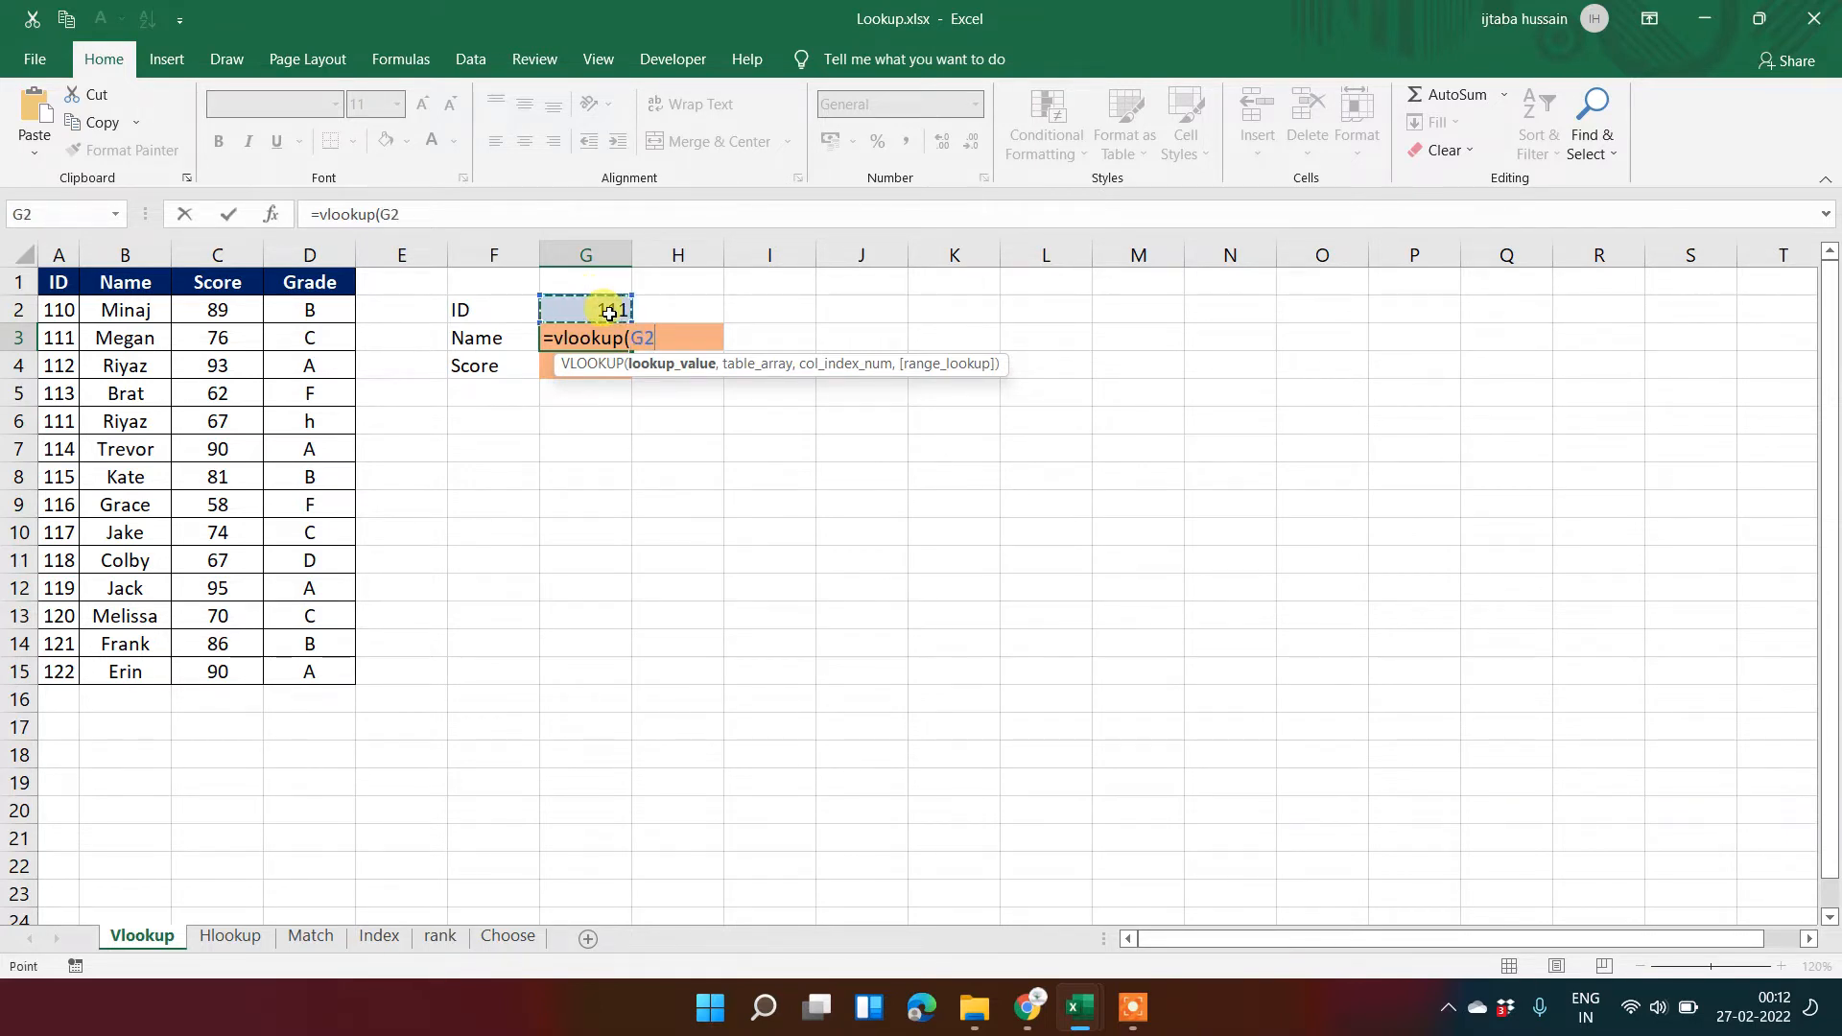
text(,)
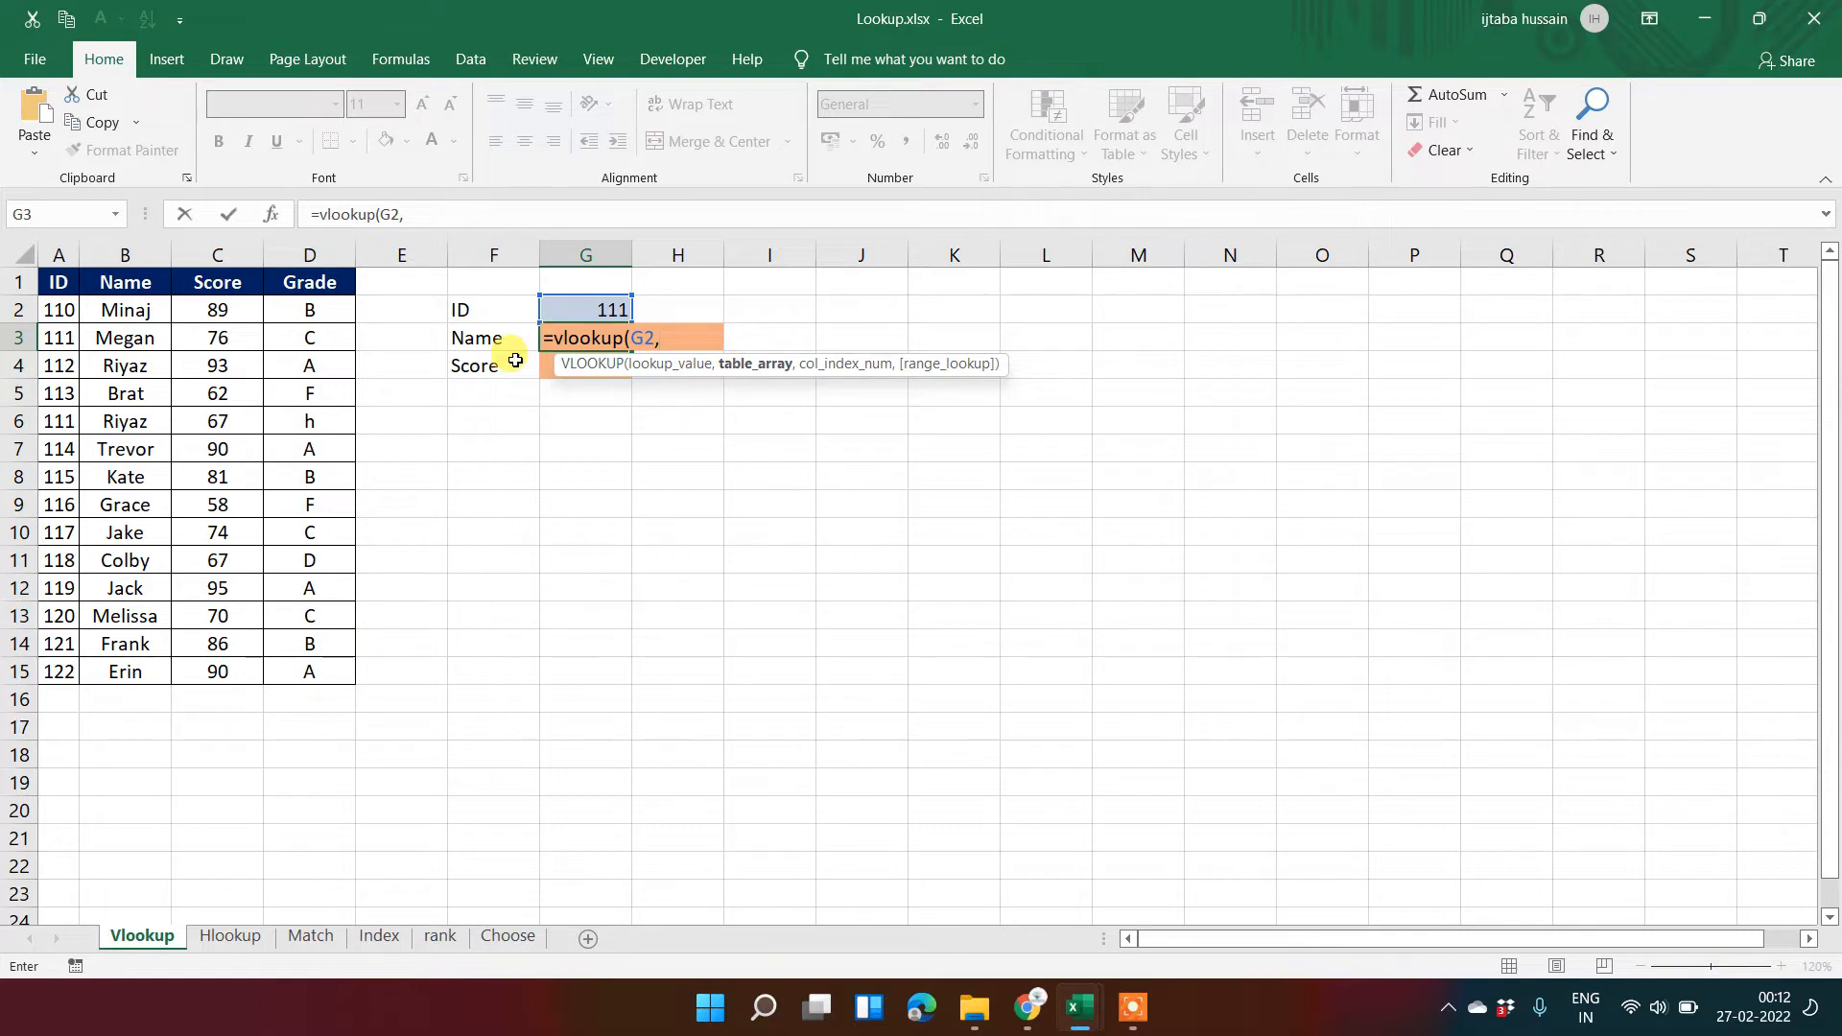
Set the formula's table array to the whole data table including headers, A1:D15.
click(114, 331)
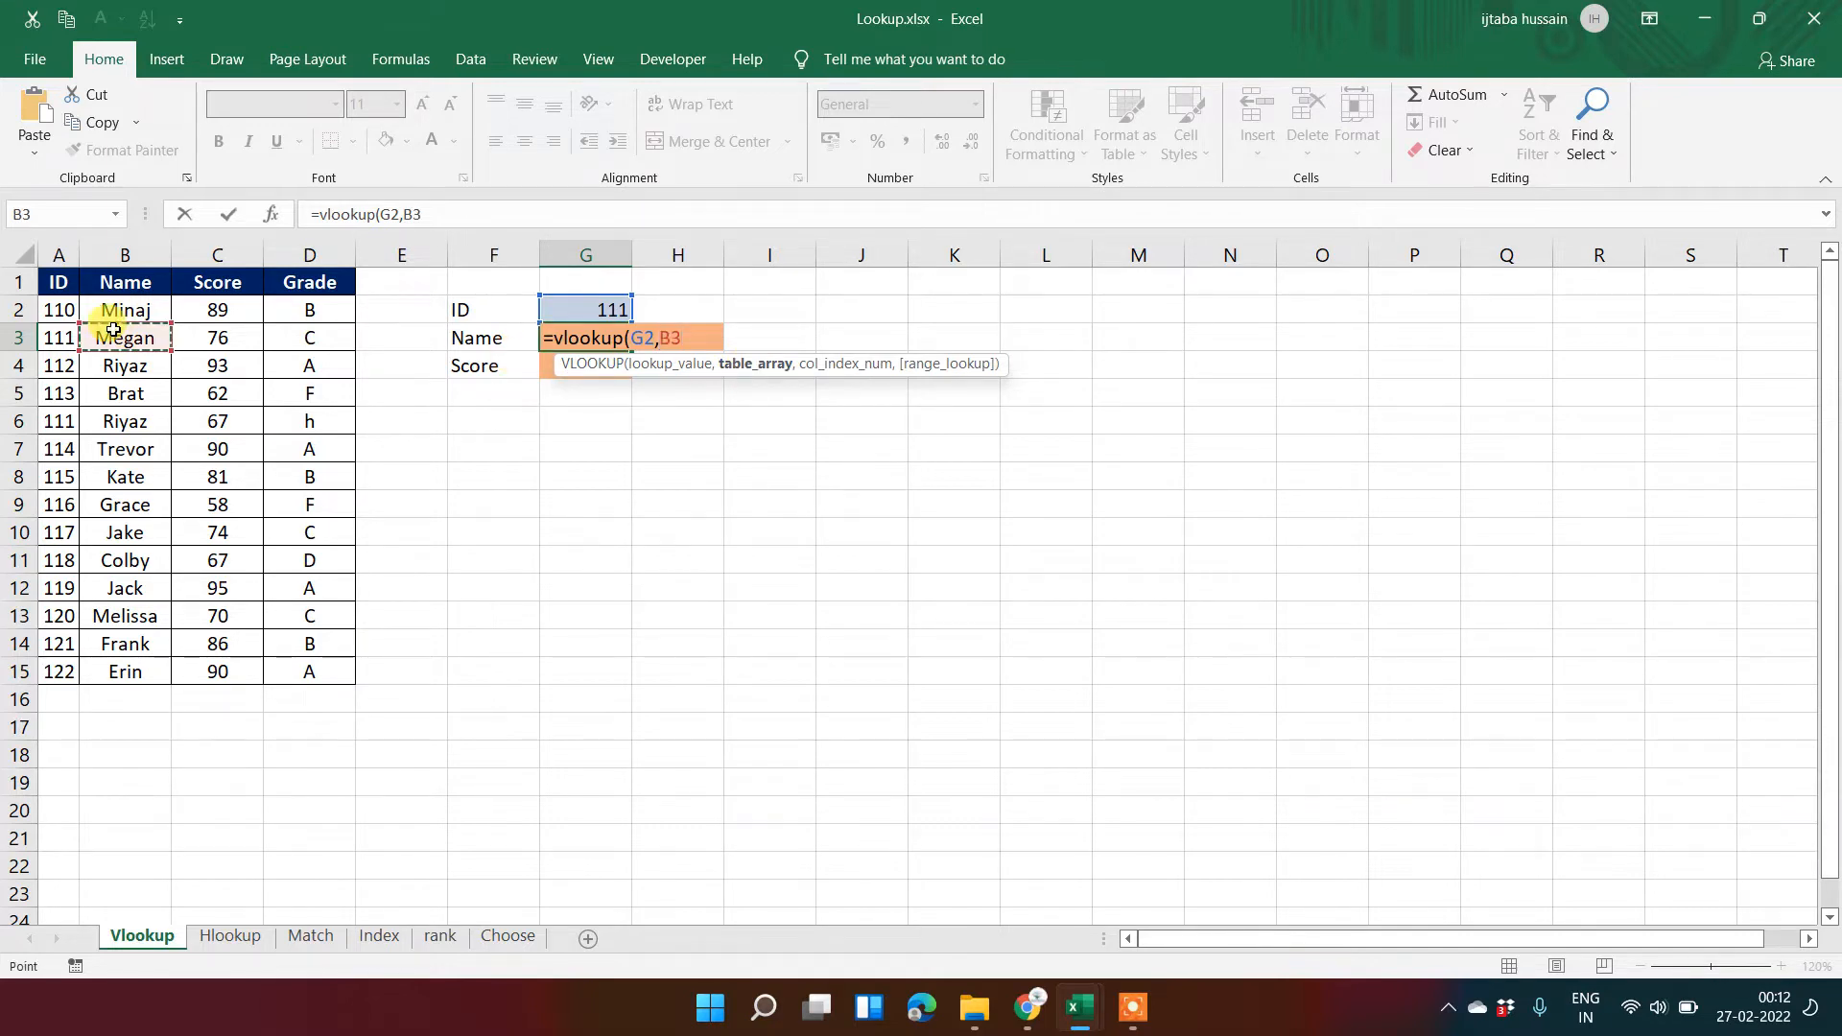
key(Left)
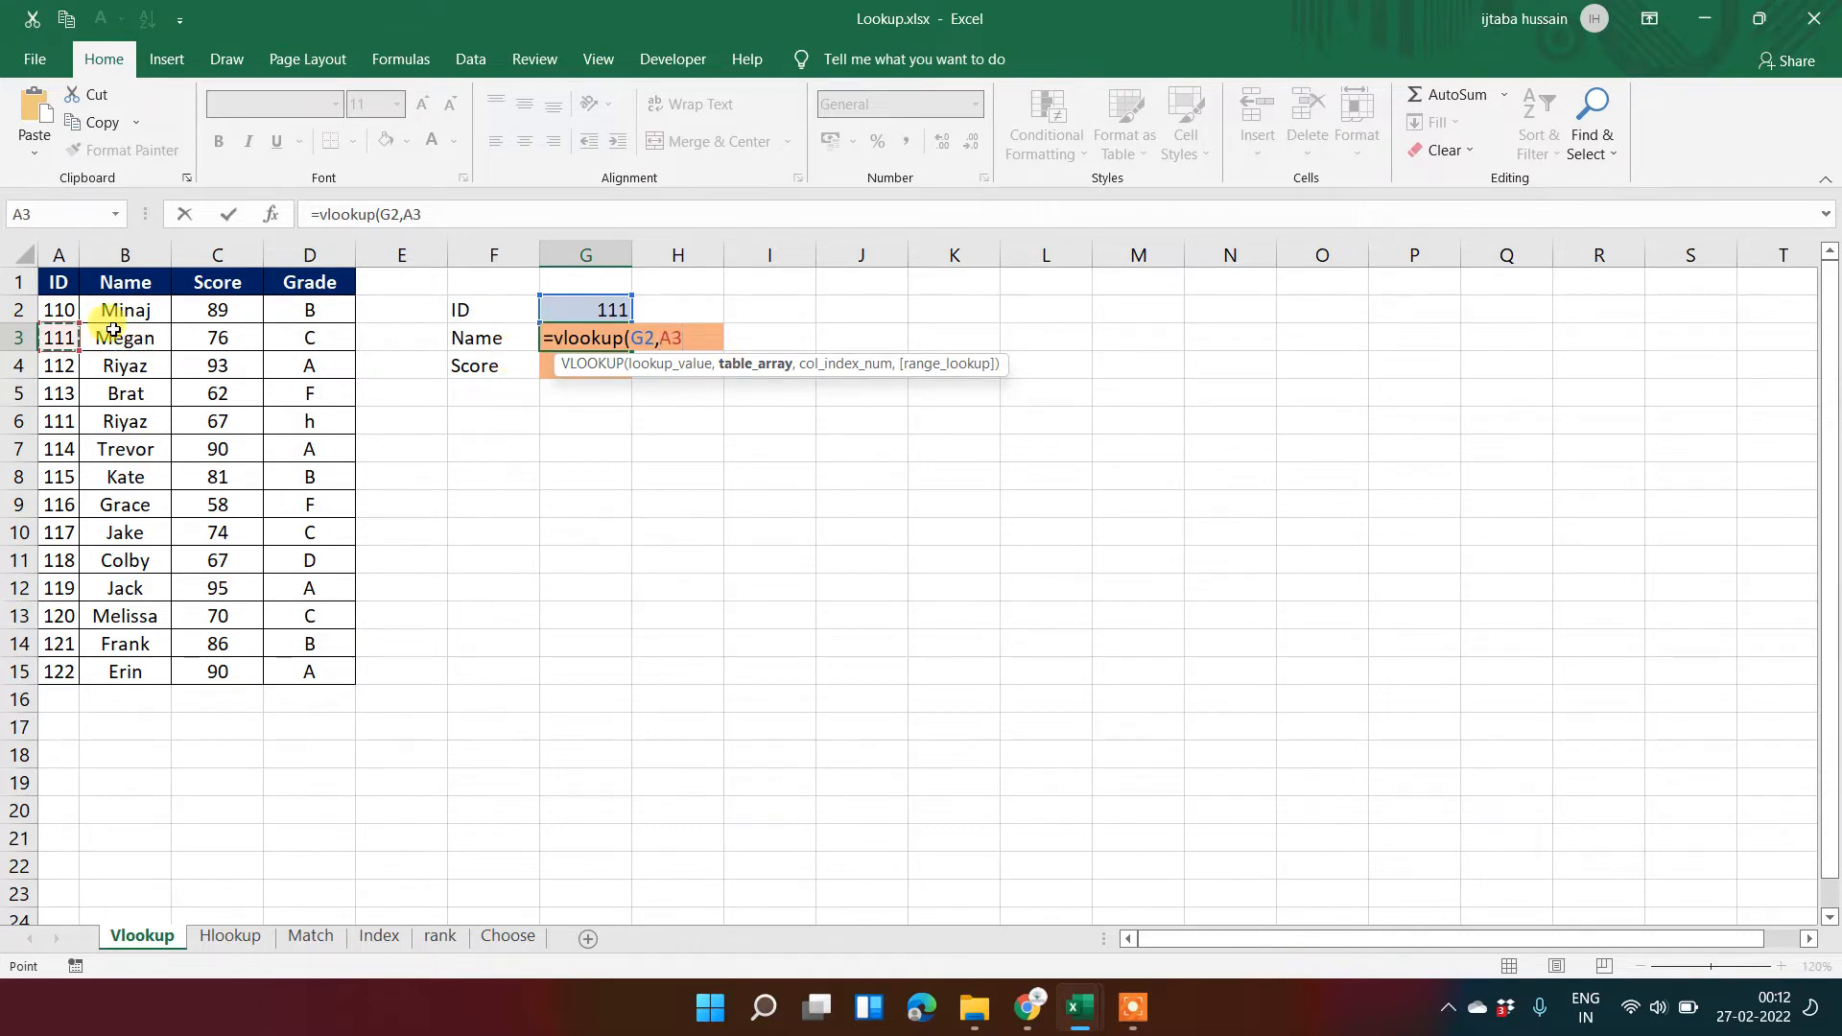
key(Up)
key(Up)
key(shift+Right)
key(shift+Right)
key(shift+Right)
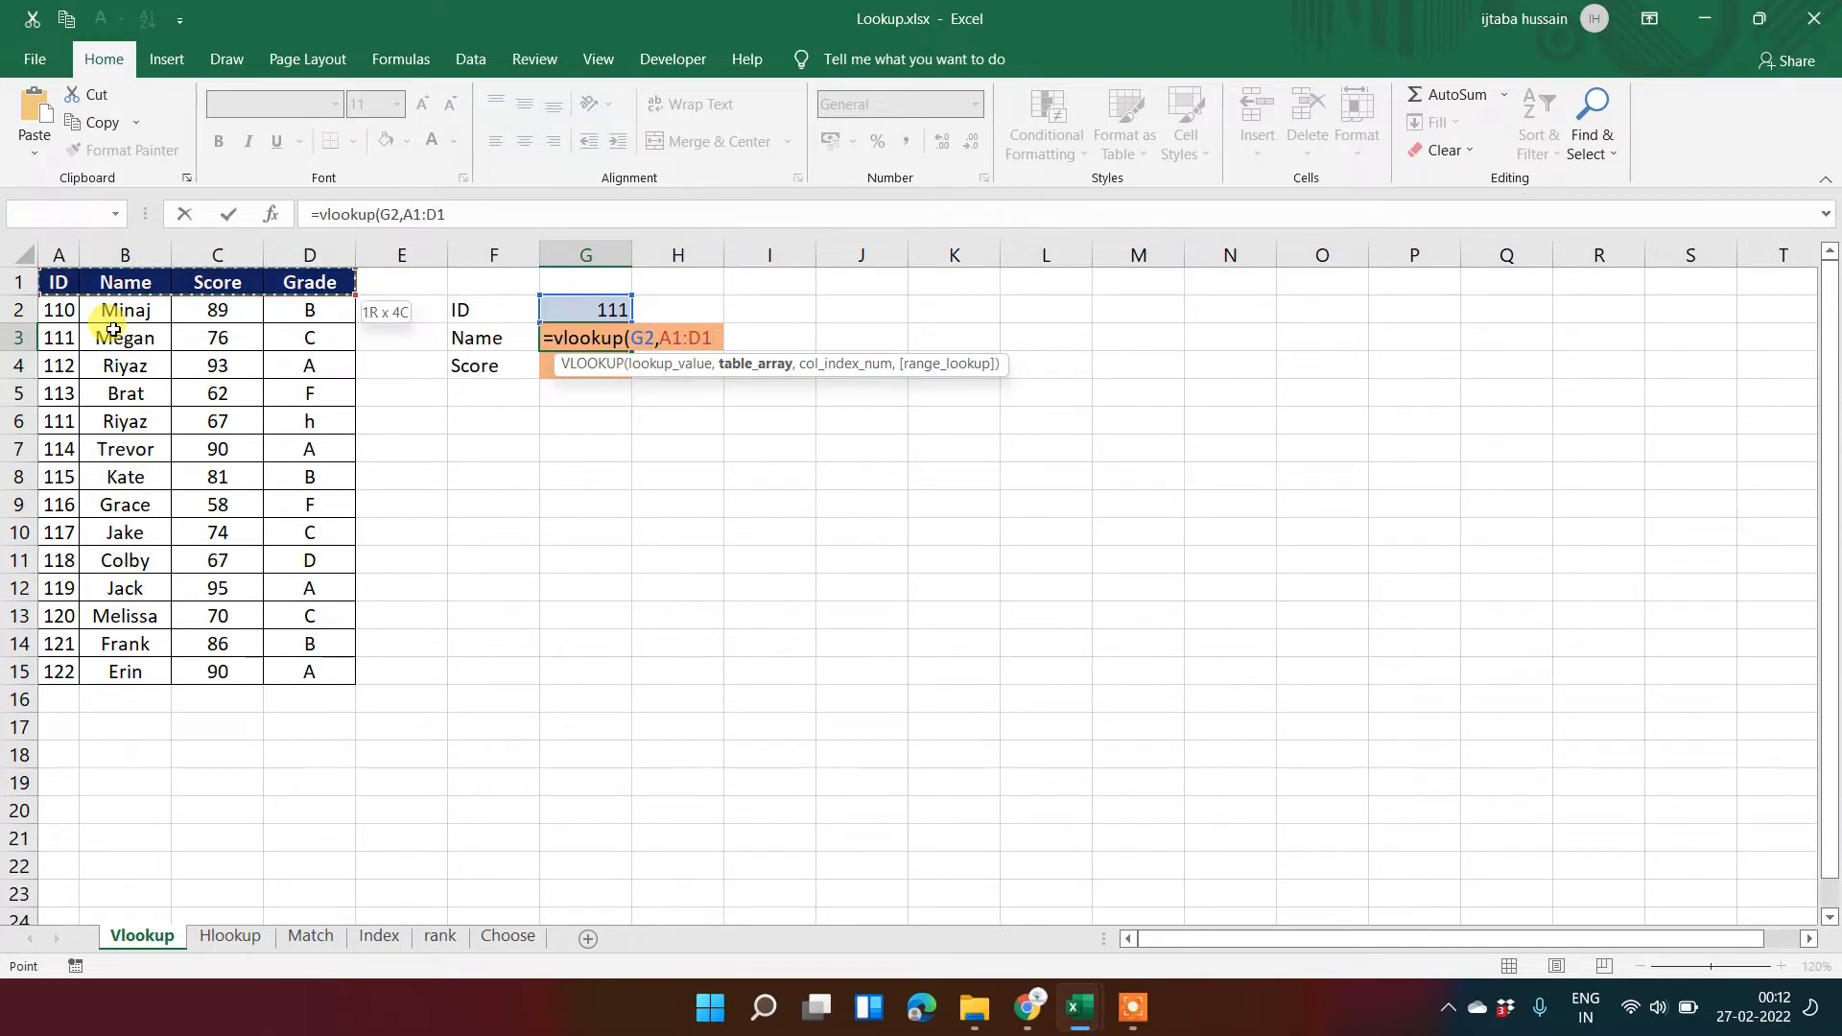
key(ctrl+shift+Down)
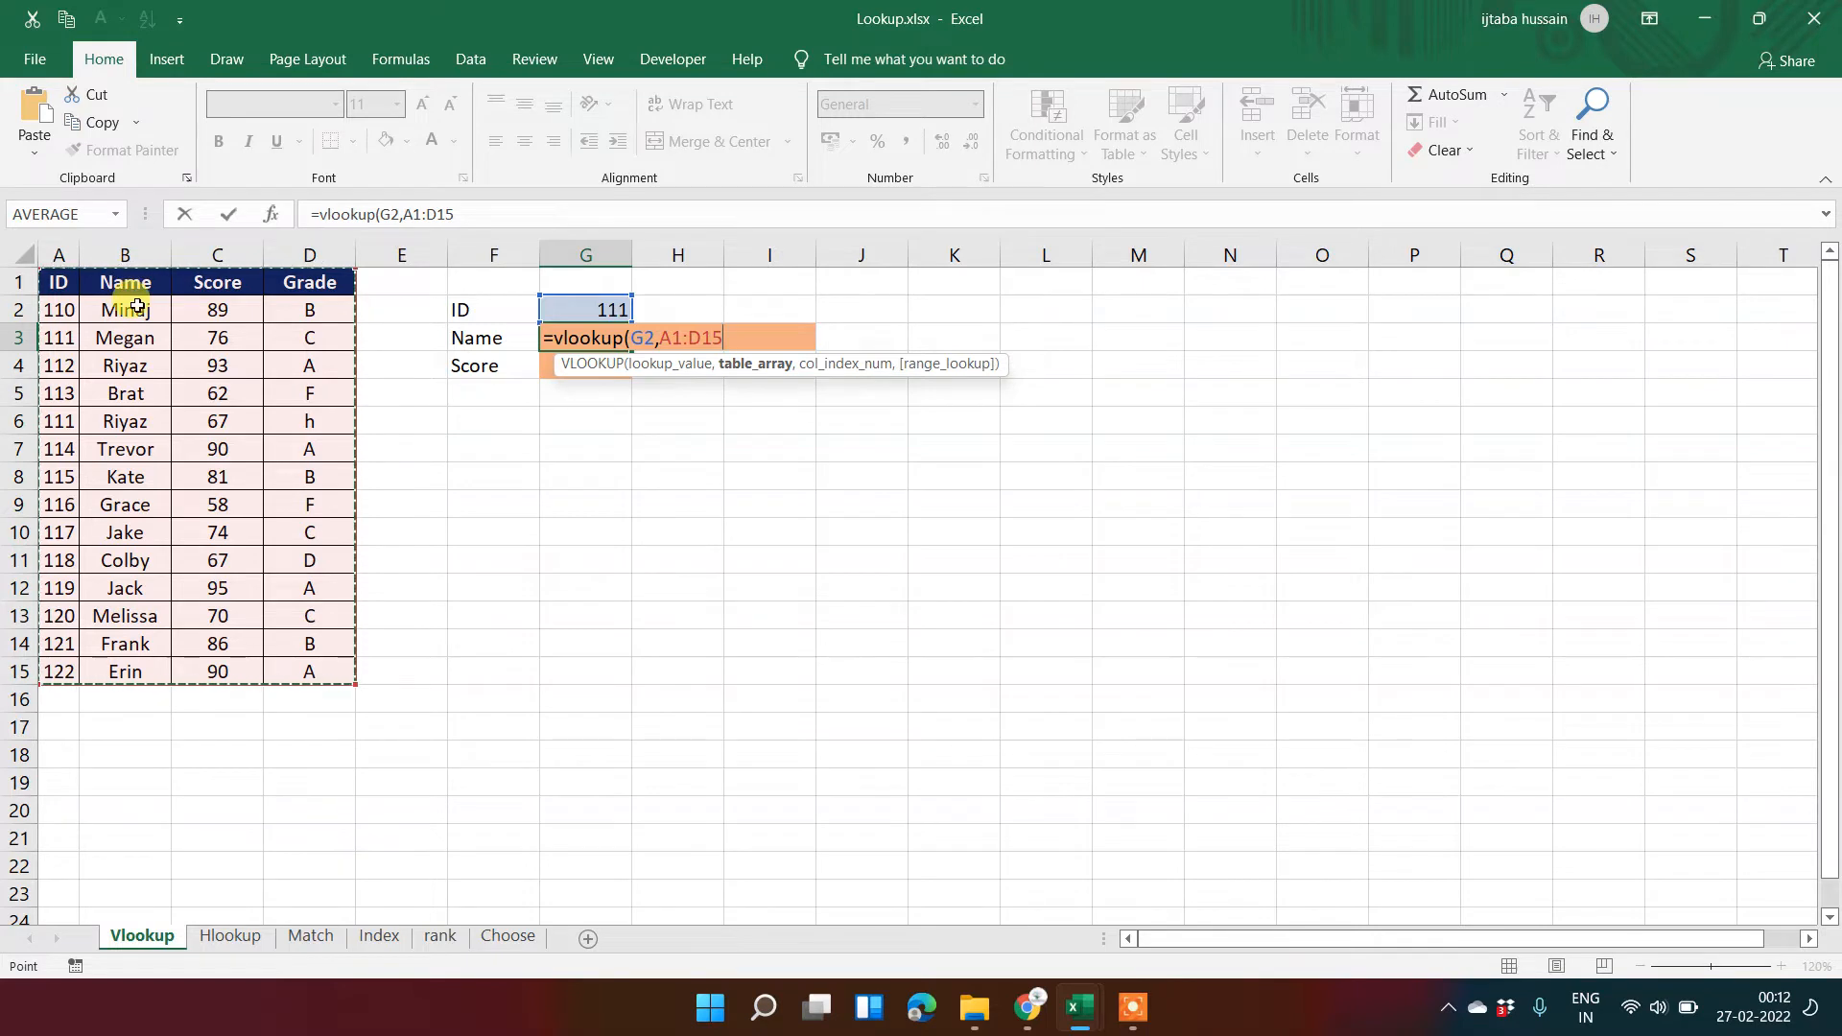
text(,)
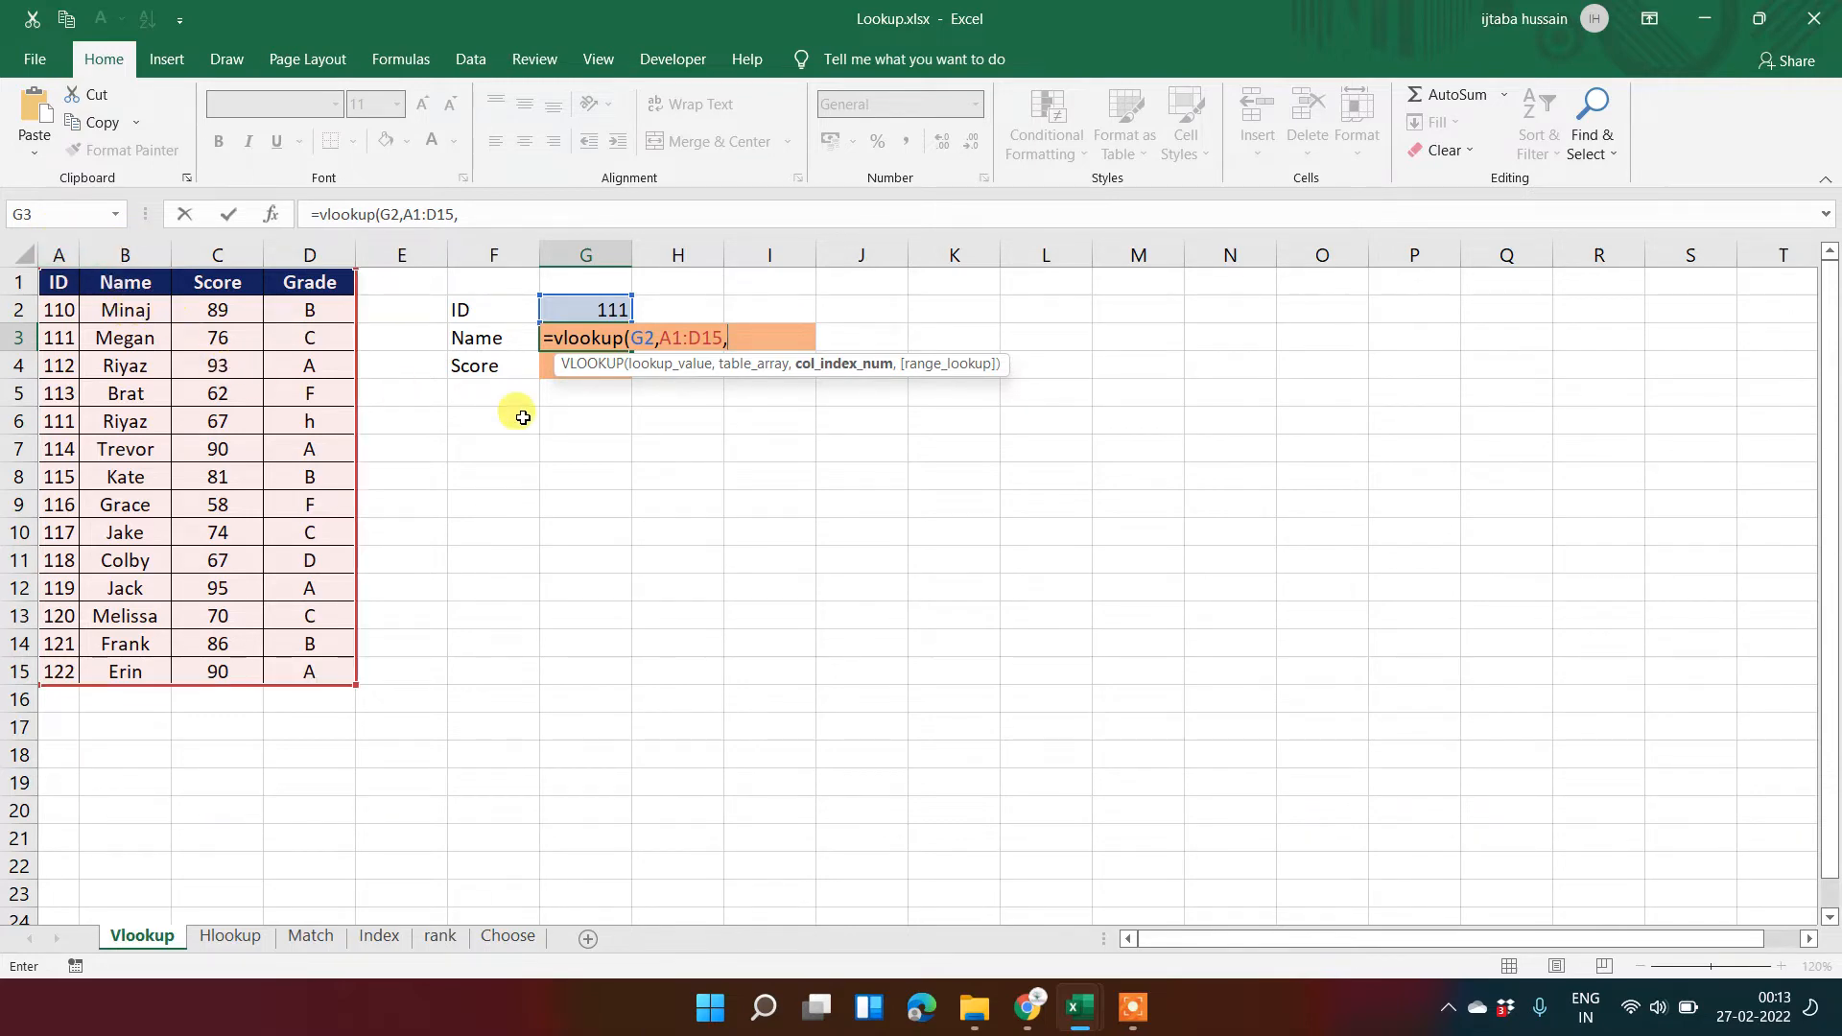
Complete the VLOOKUP formula with column index 2 and 0 for an exact match, and enter it.
text(2,)
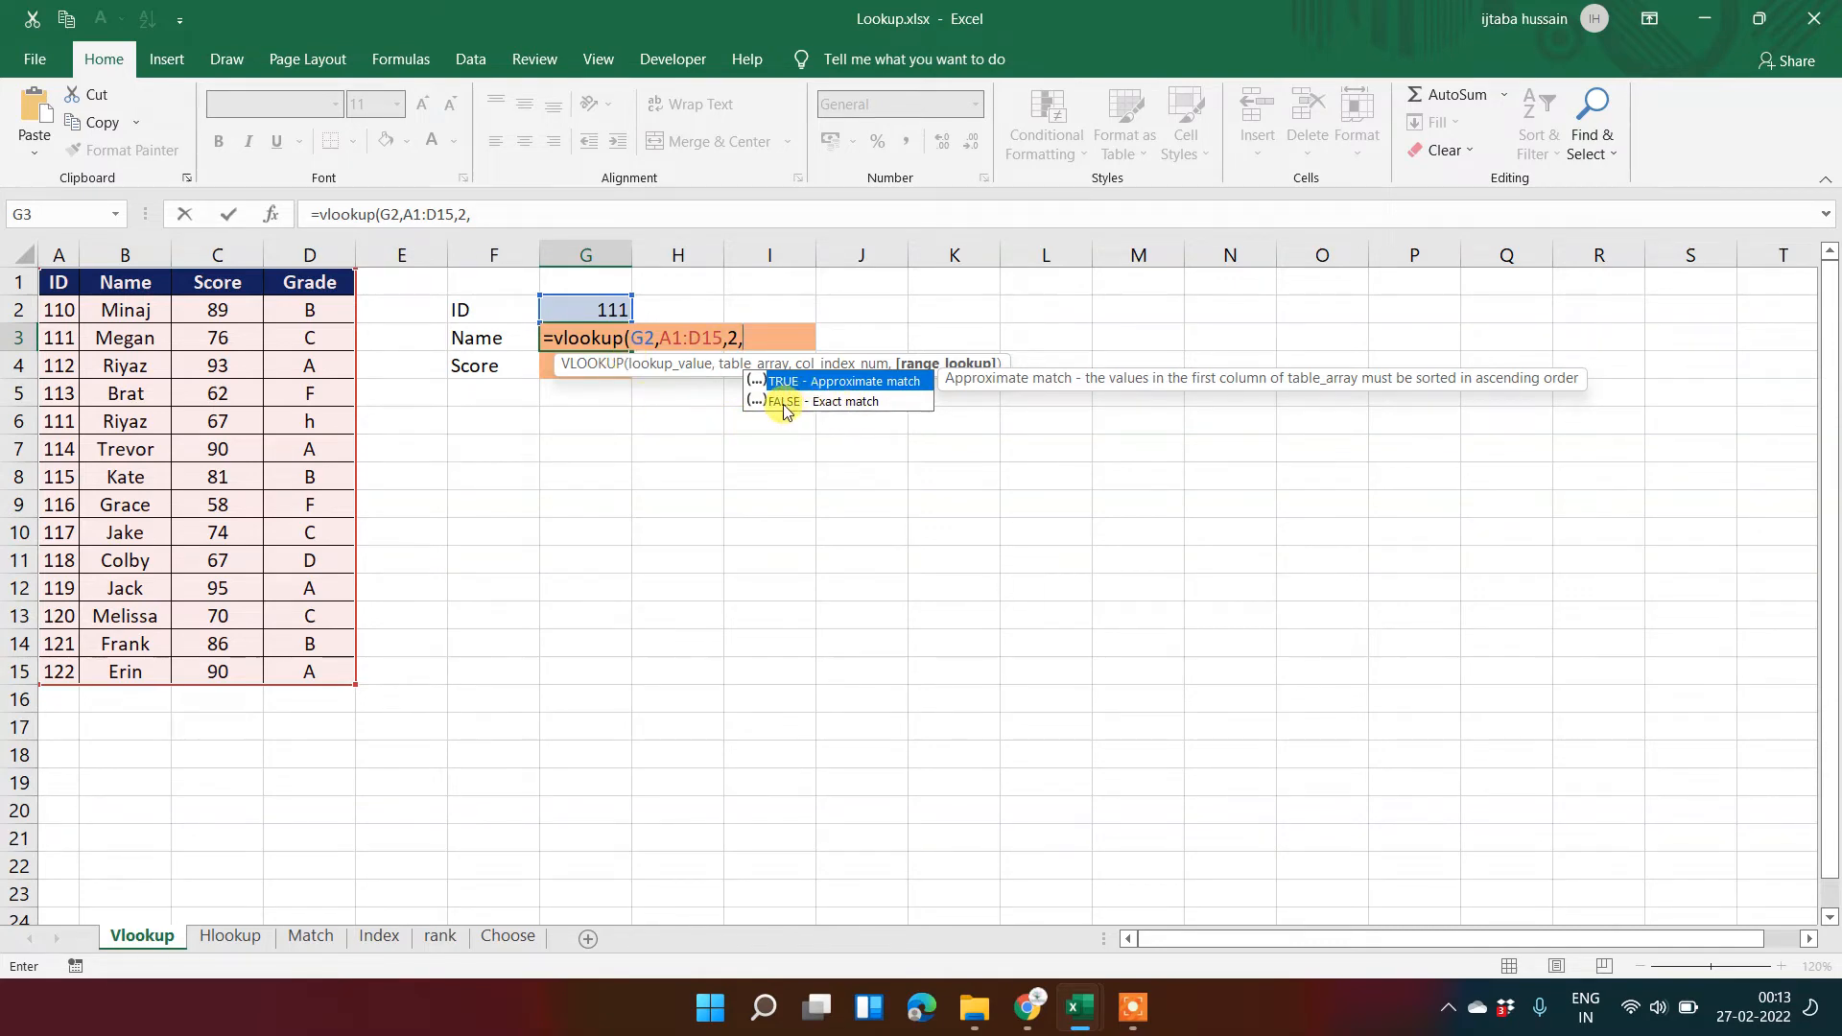
text(0))
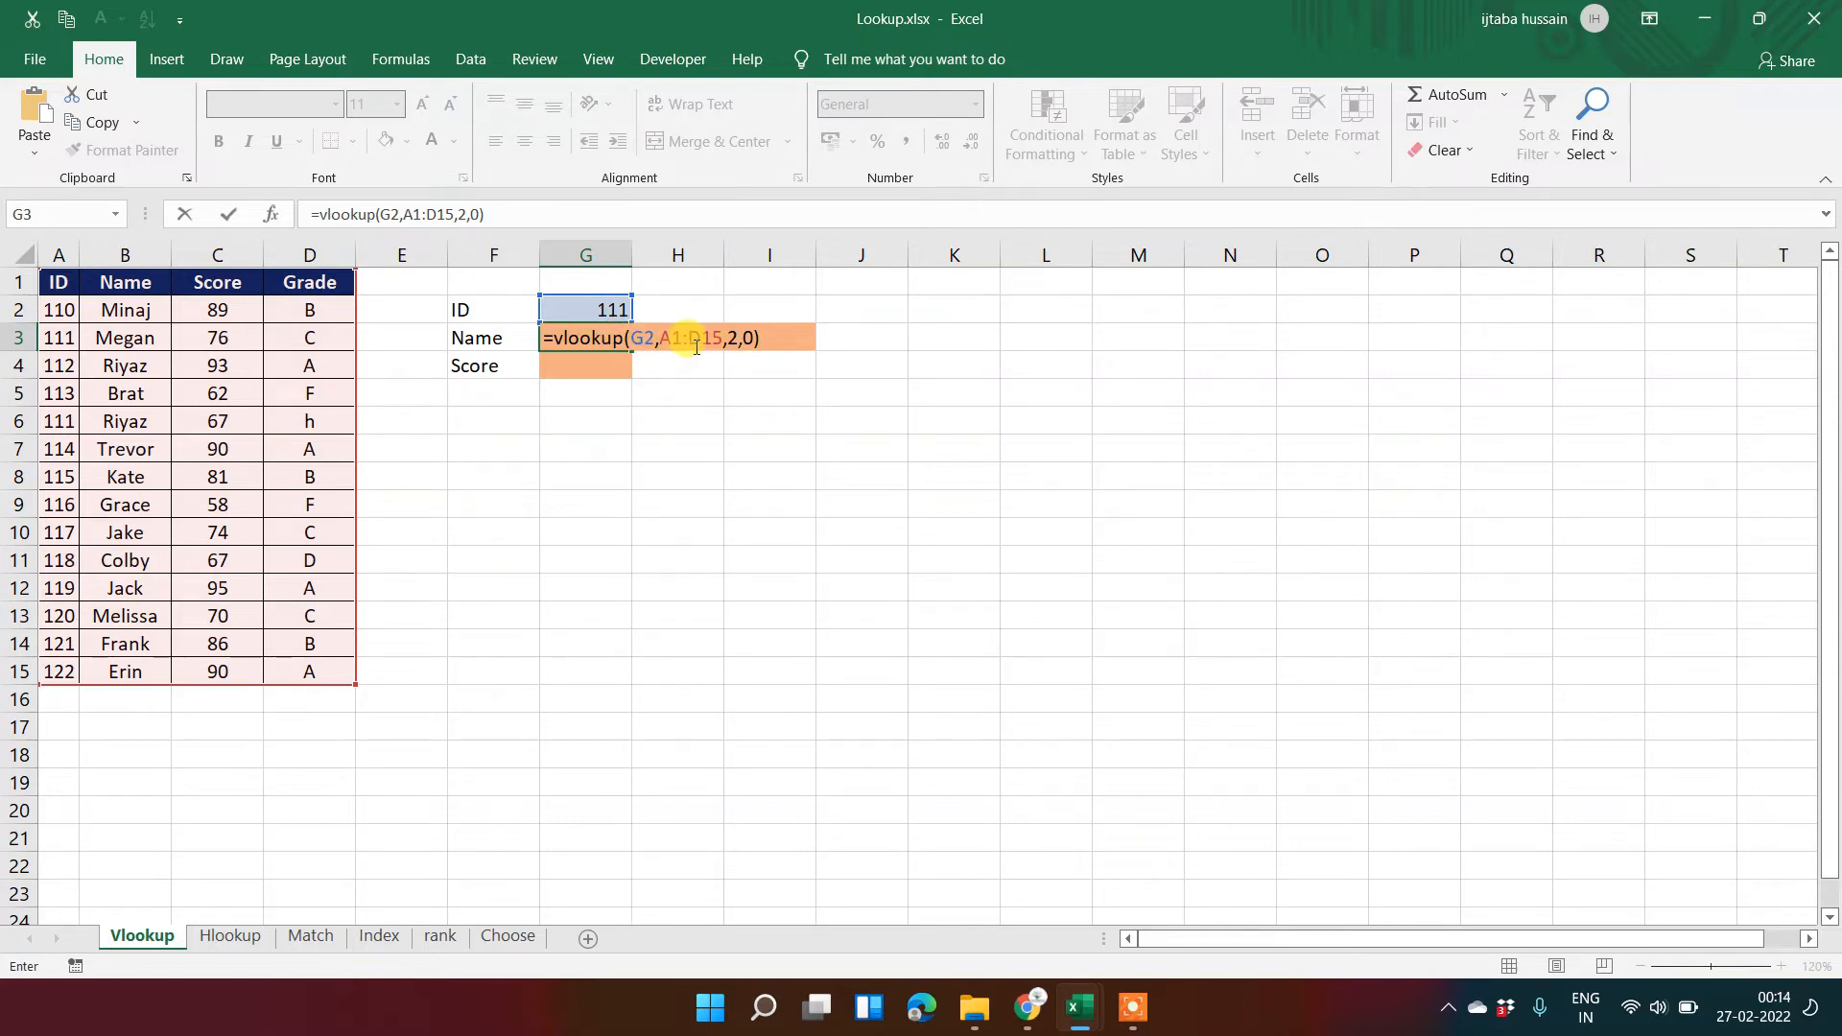
key(Return)
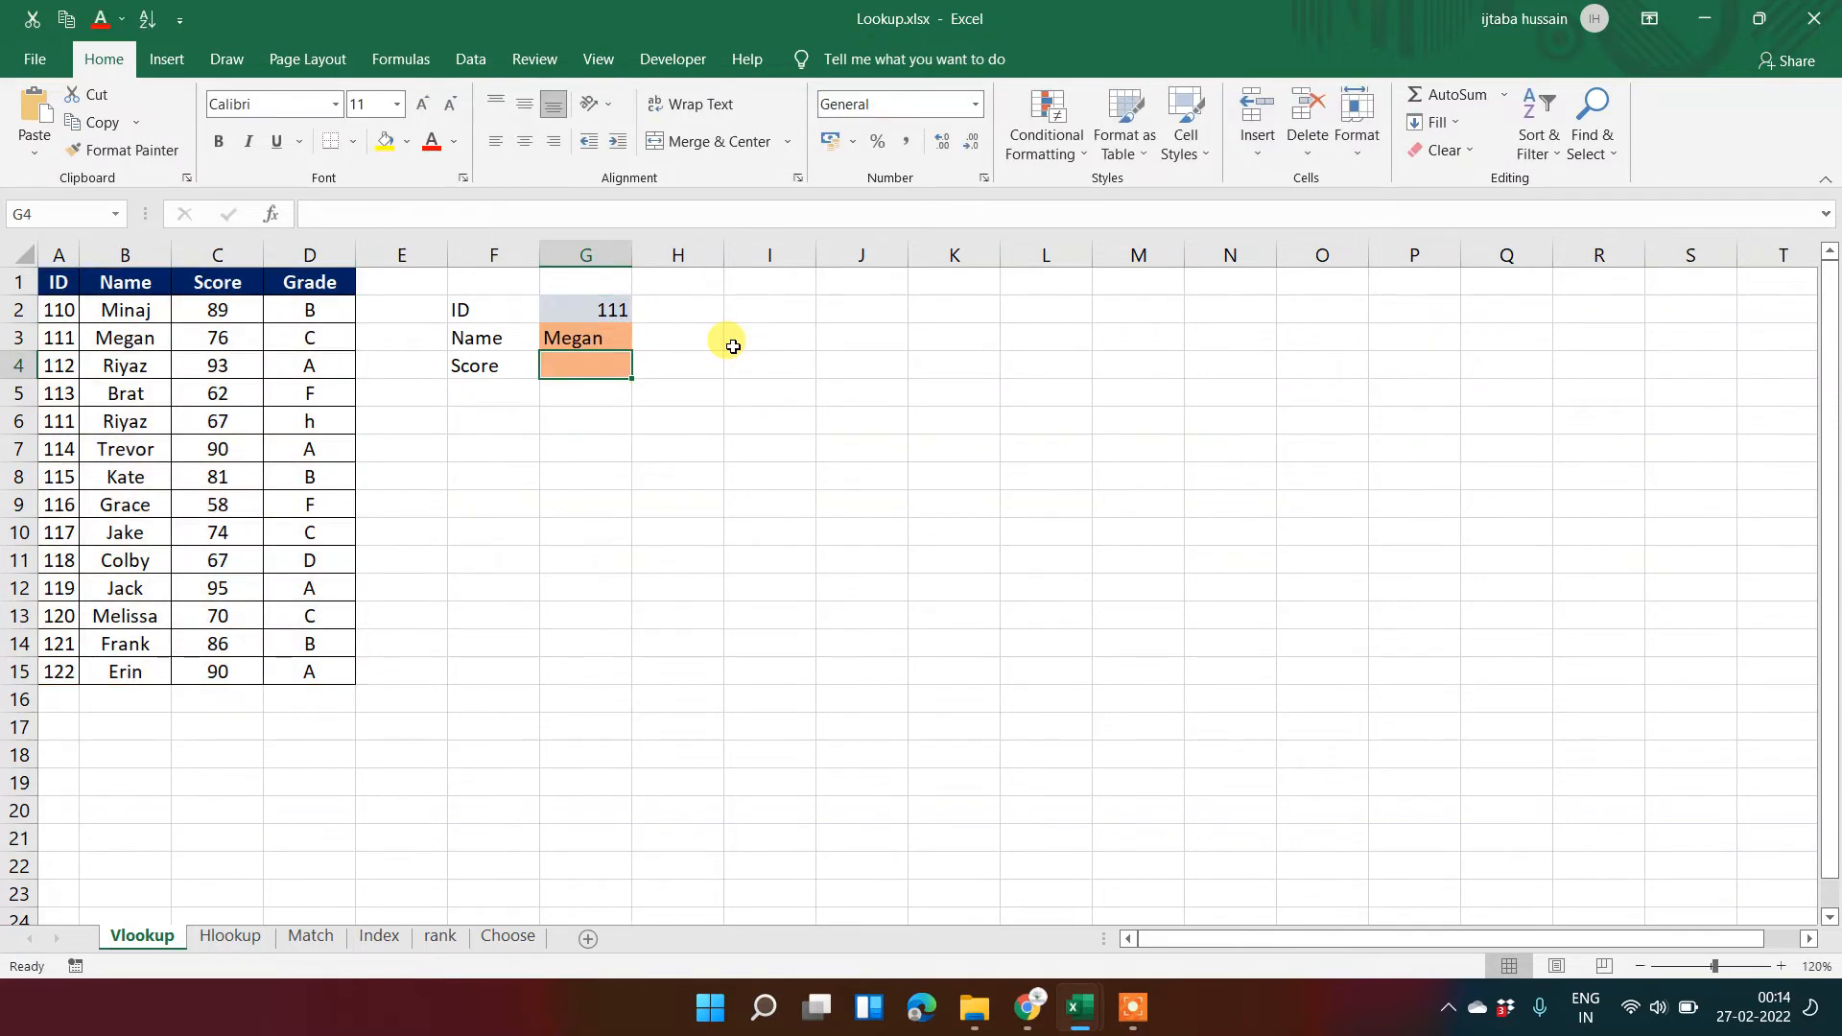
Check the looked-up name in G3 against the ID and Name entries in row 3 of the table.
key(Up)
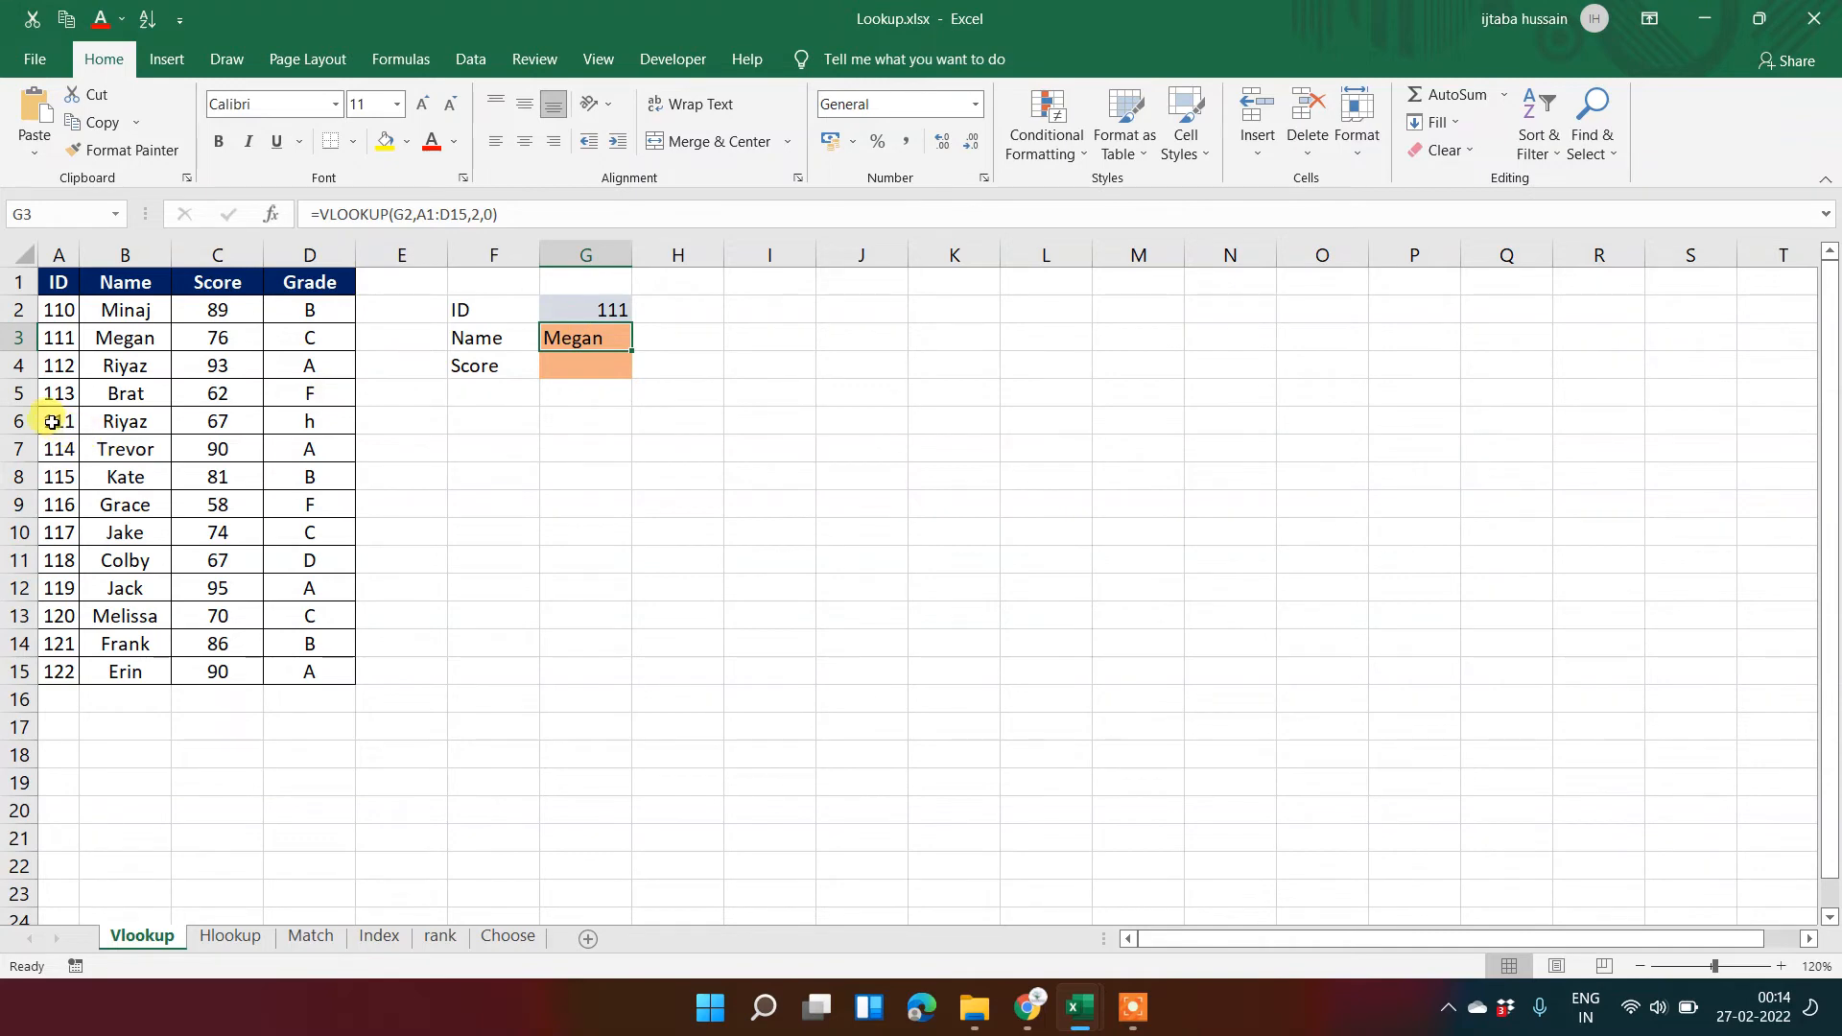
click(19, 338)
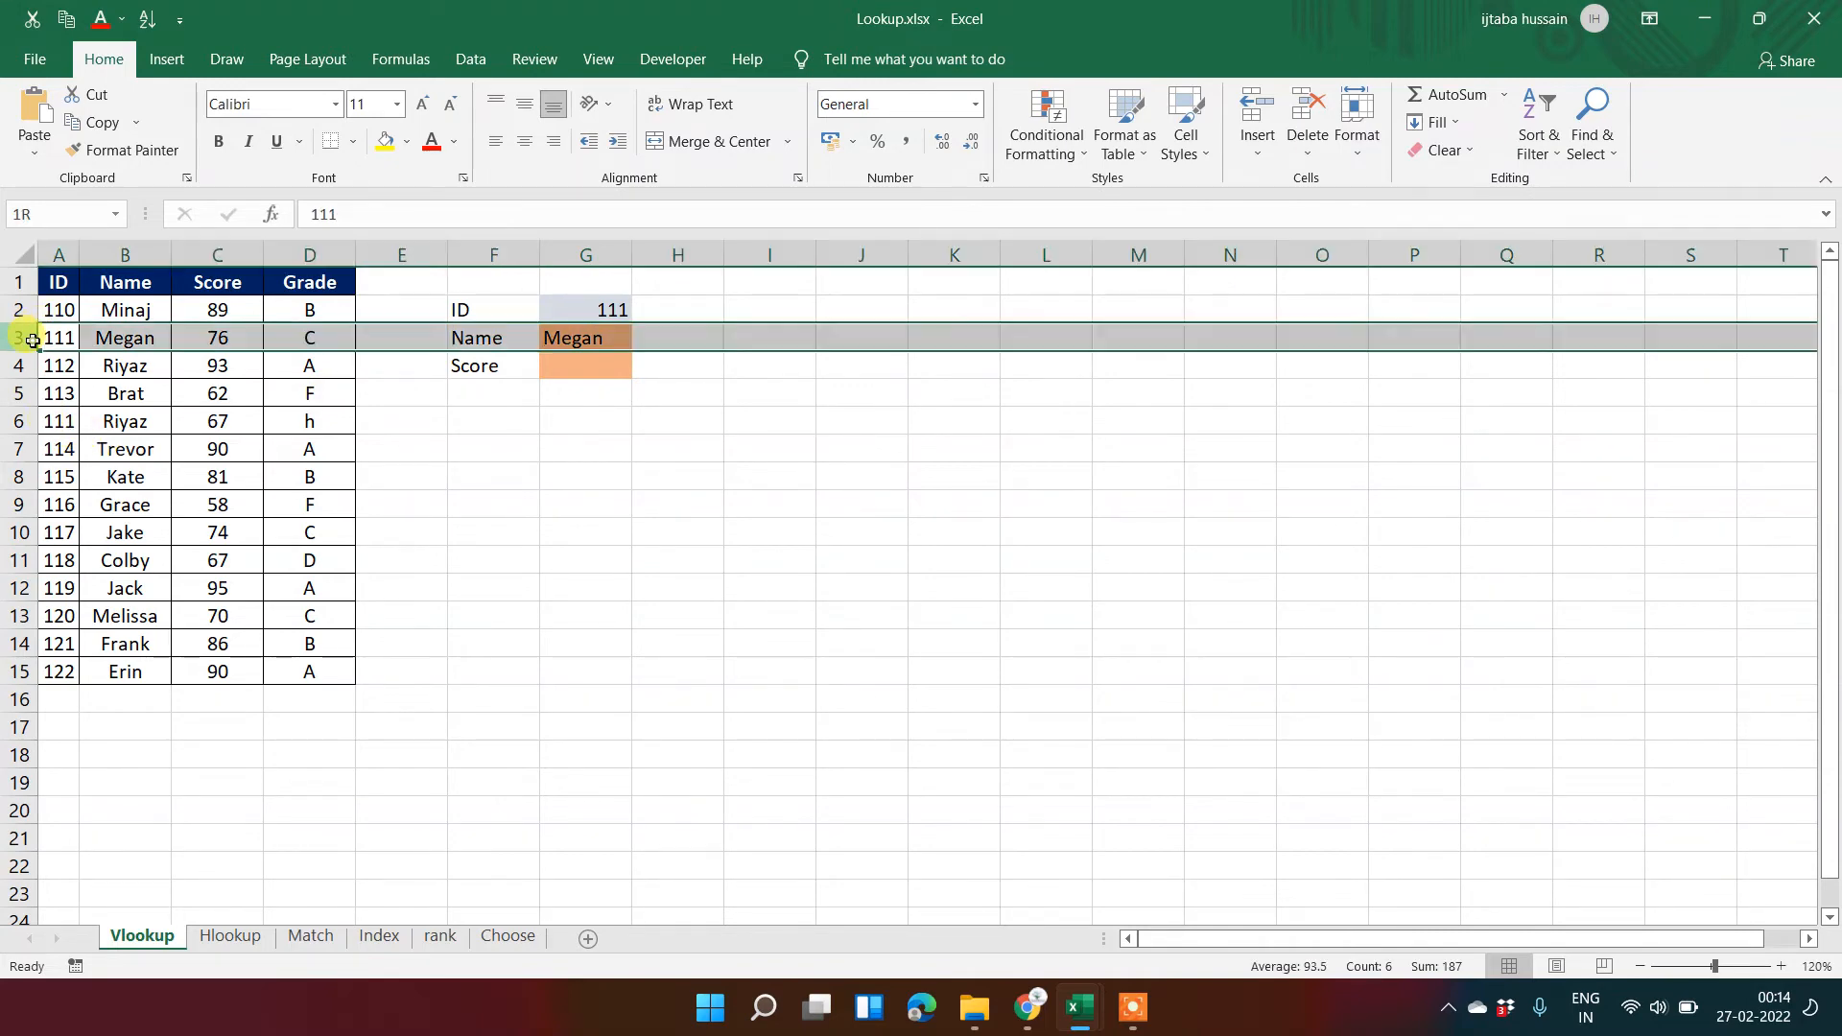
click(61, 340)
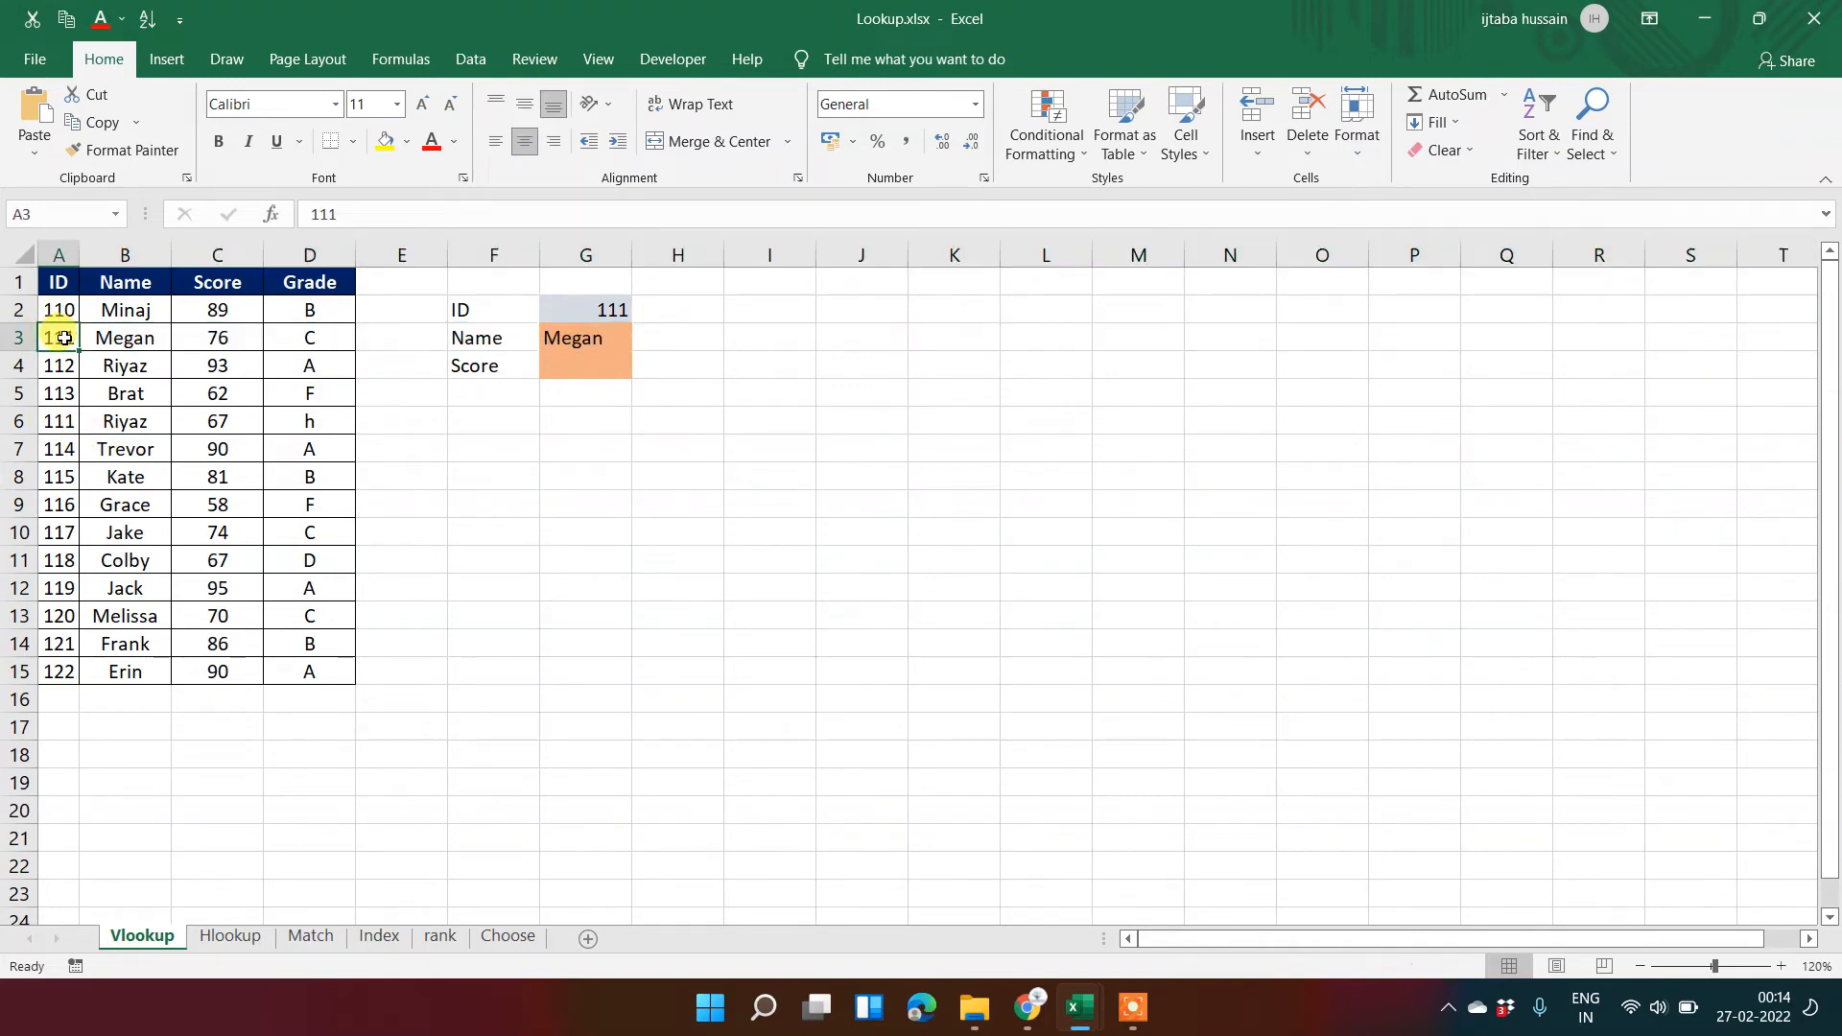
click(134, 340)
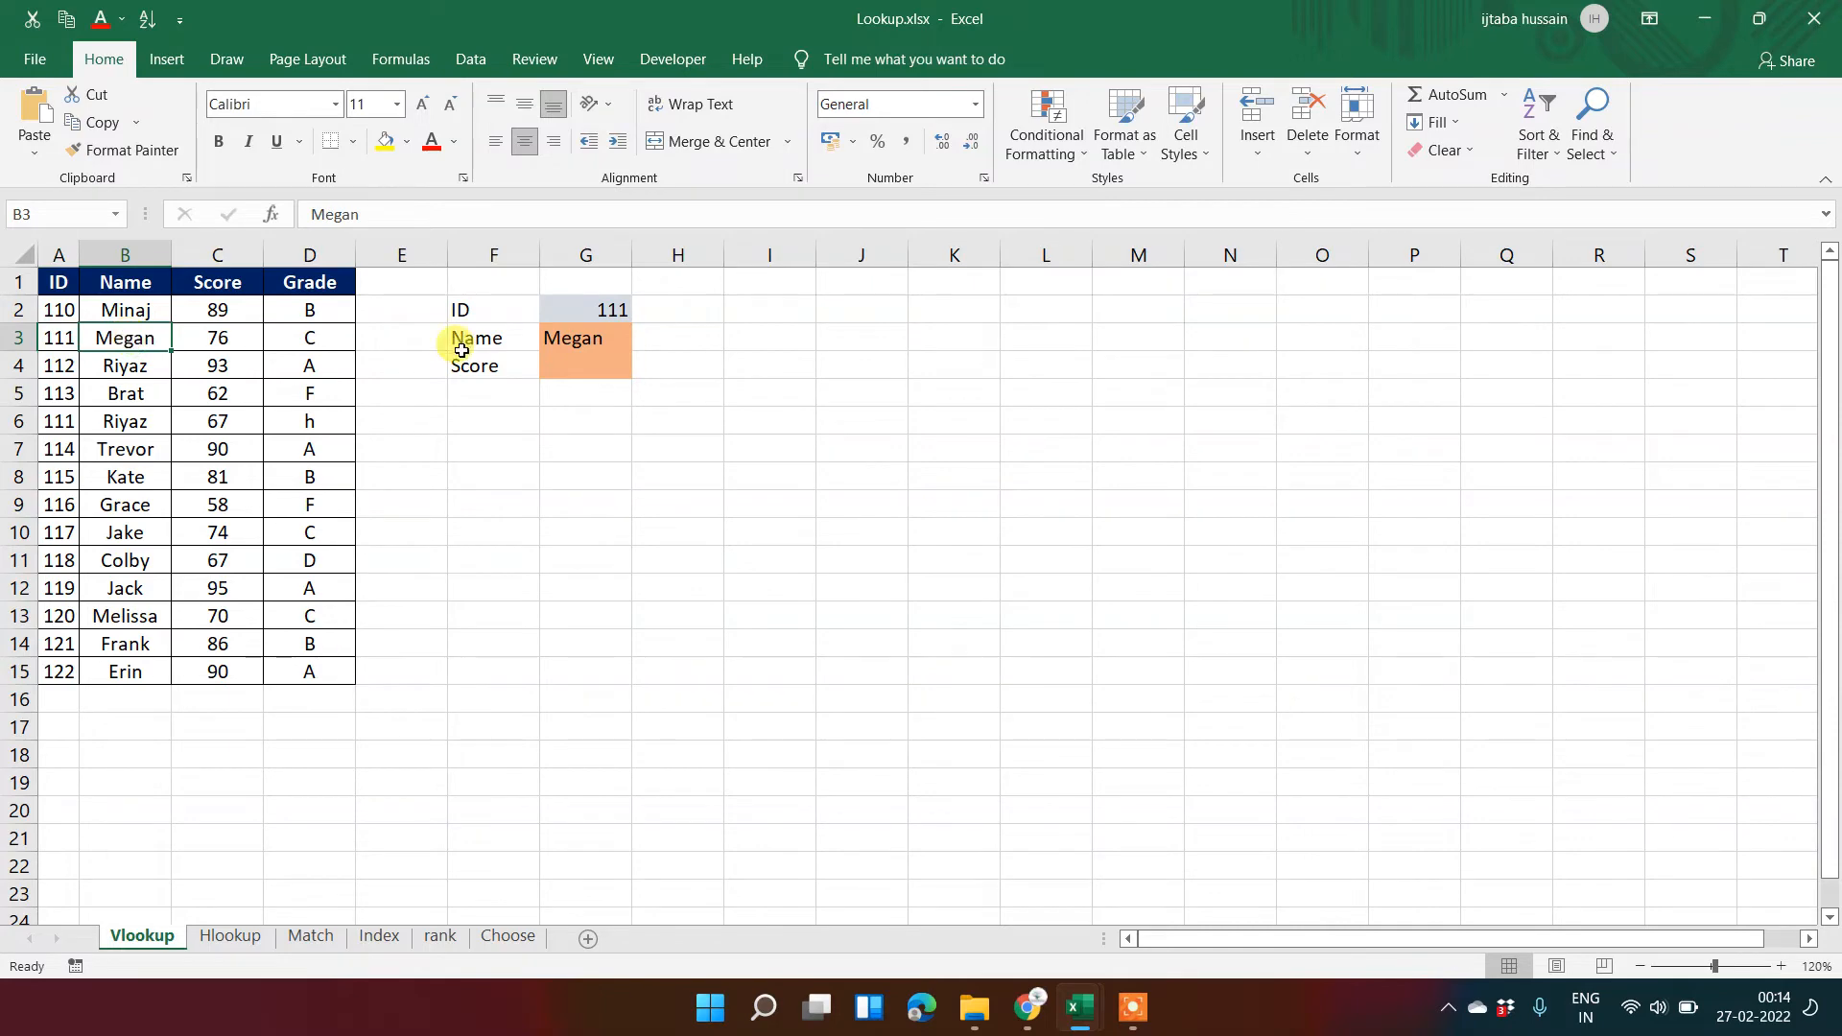
Lock the row of the lookup value in the Name formula in G3, making it G$2.
click(581, 360)
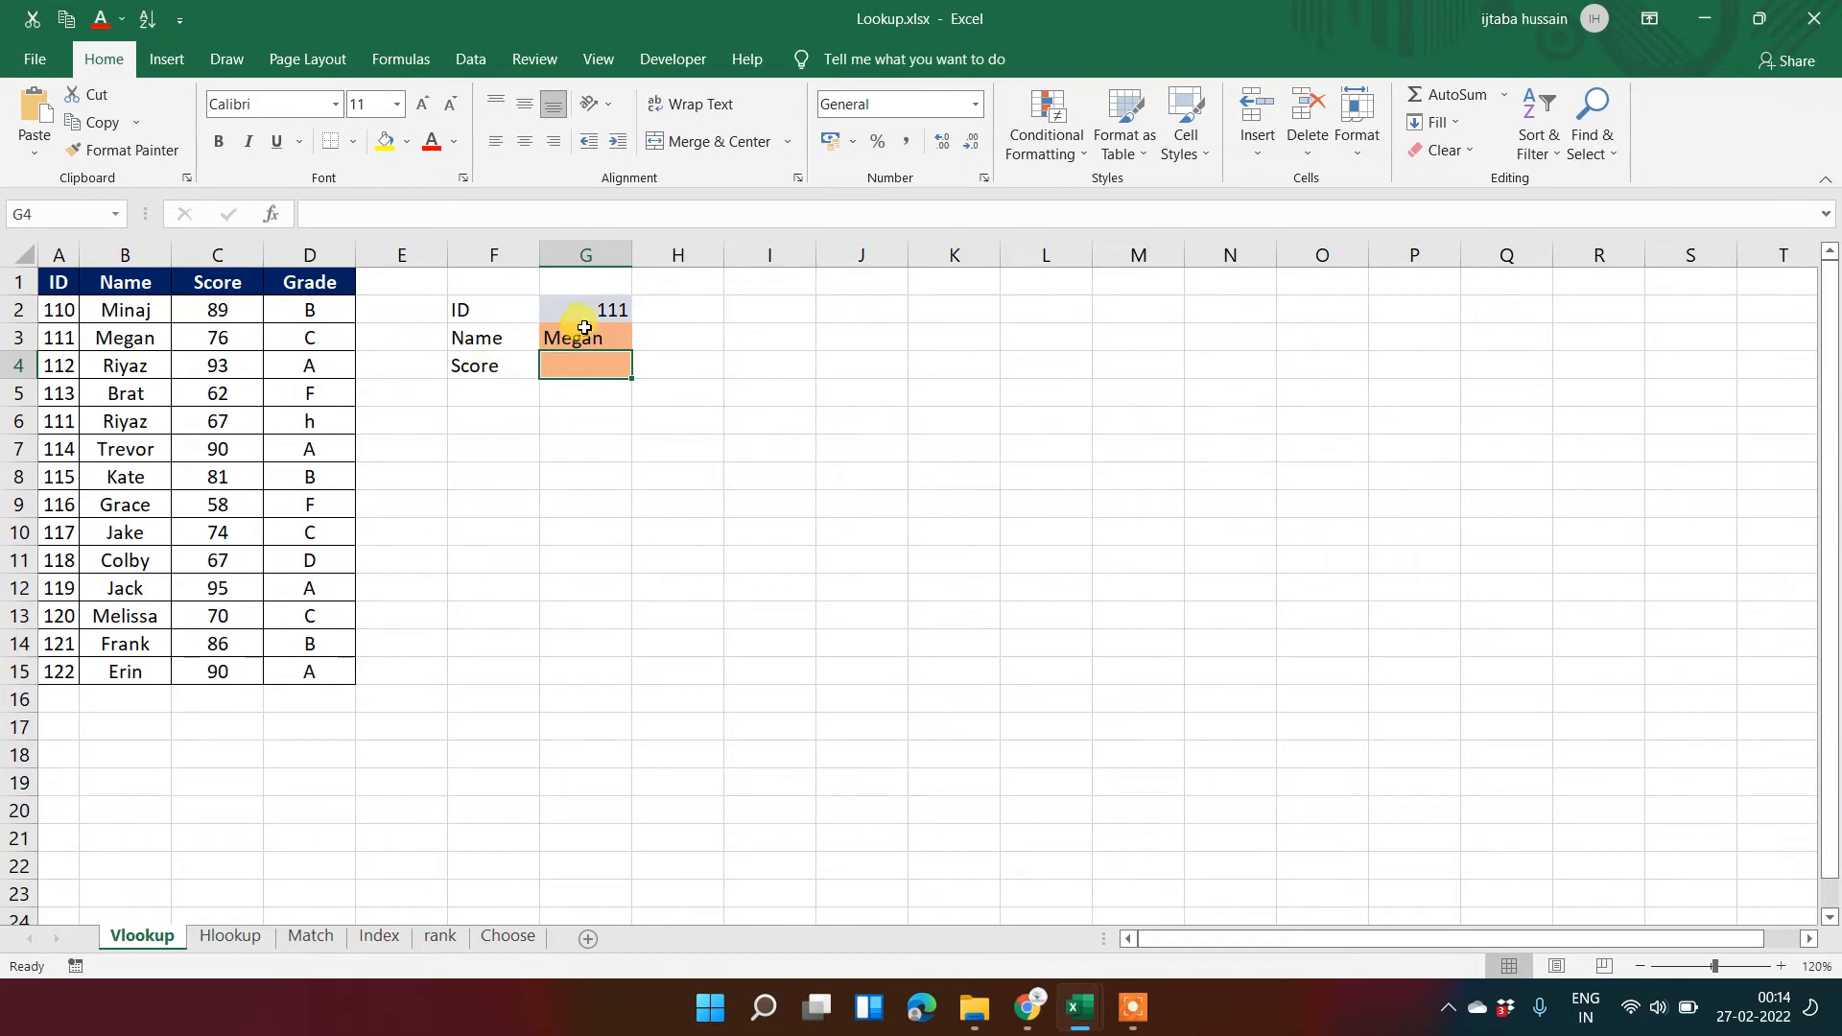
click(584, 328)
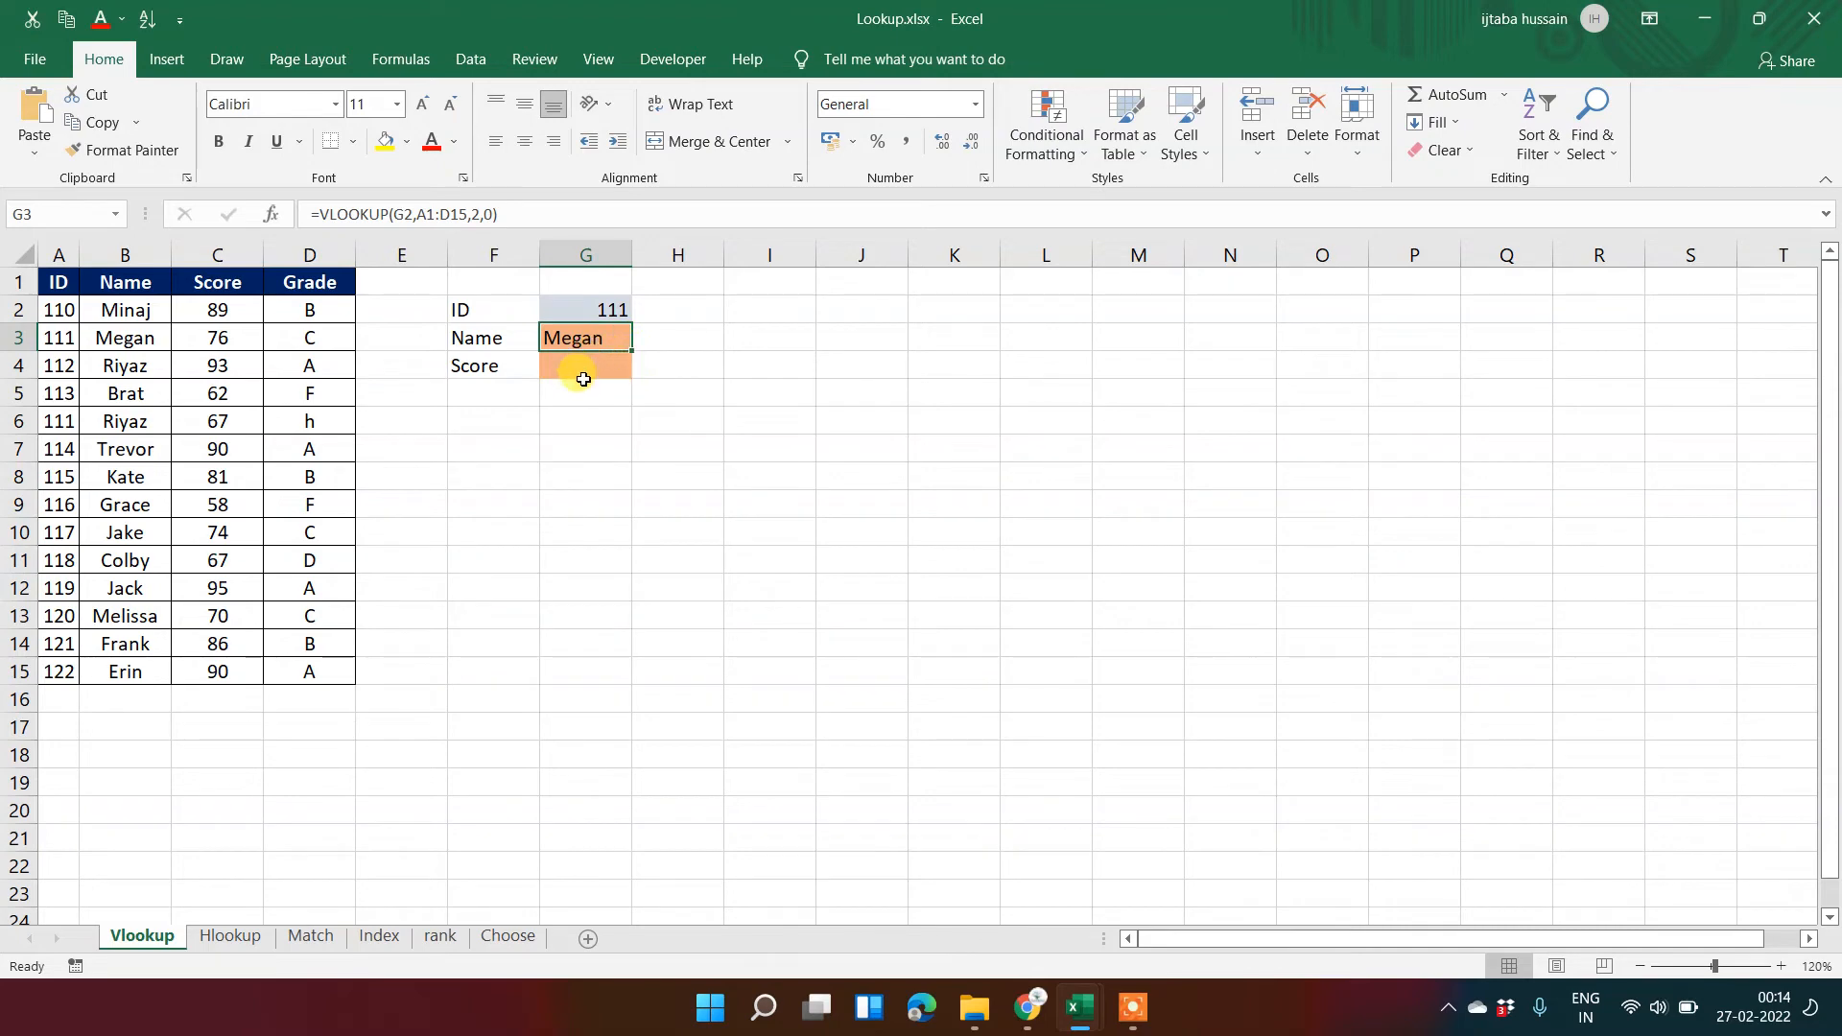
click(398, 219)
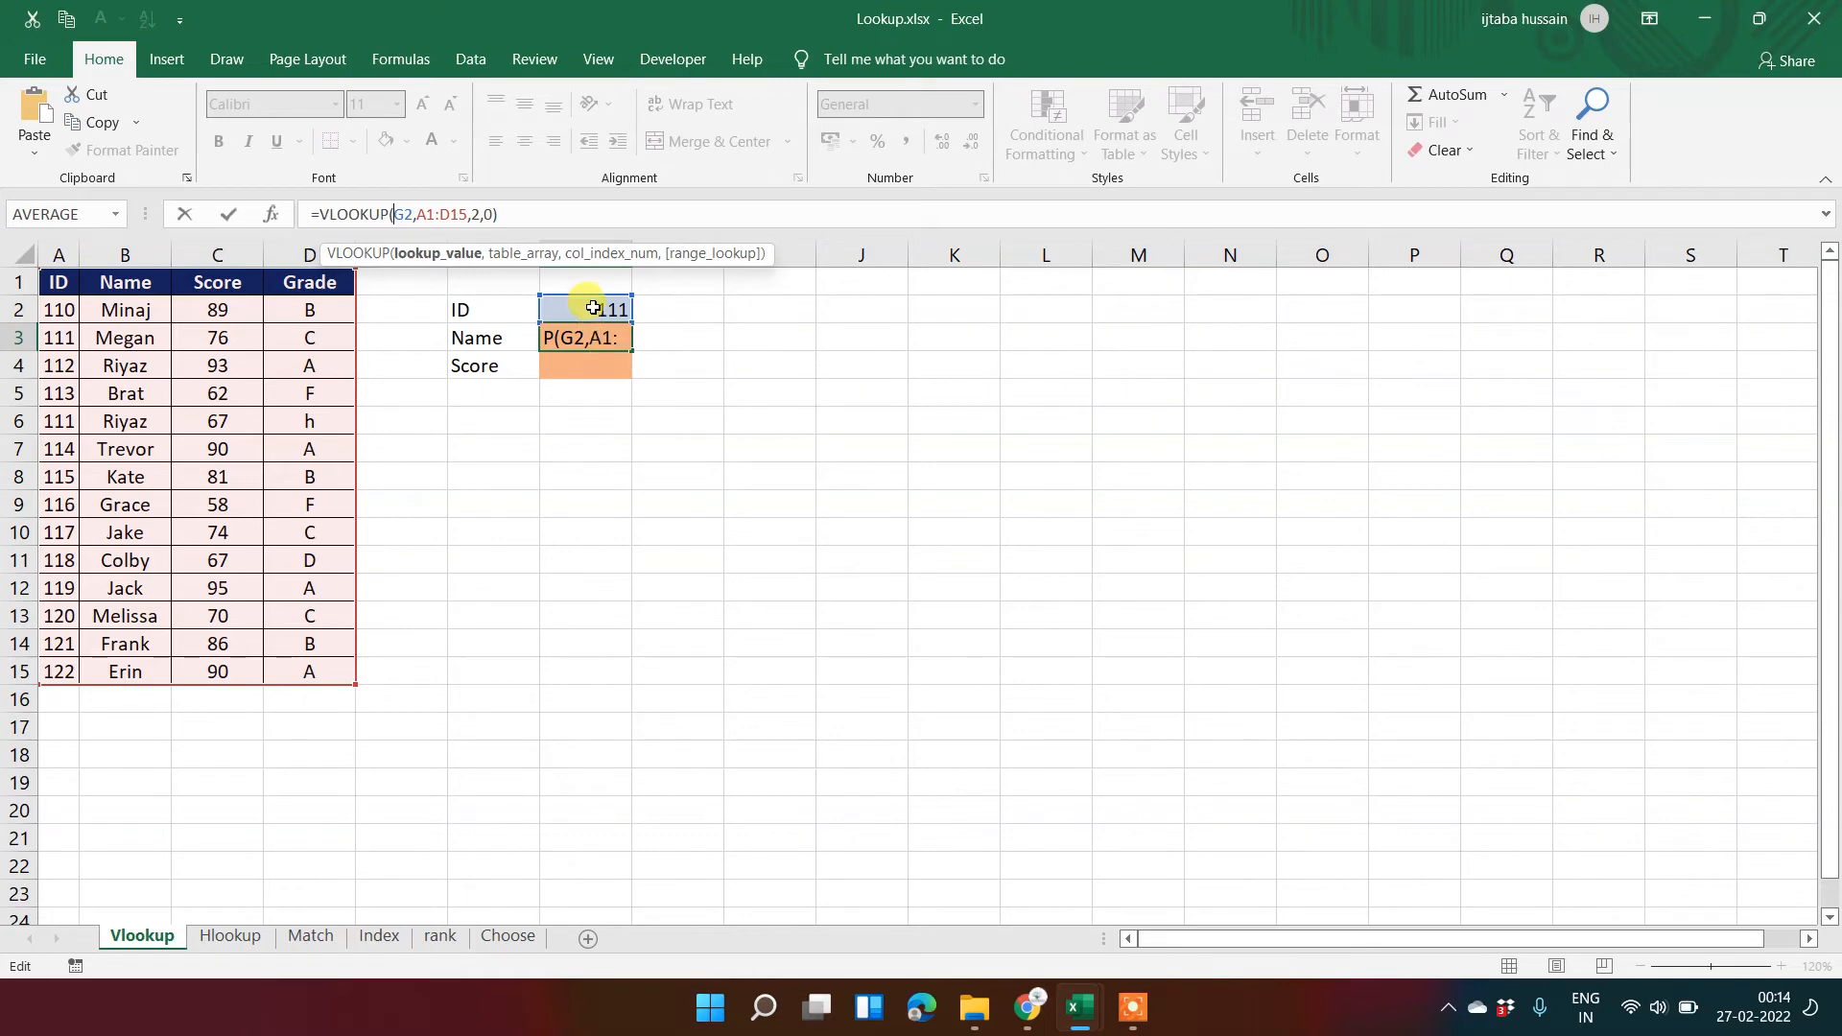
key(Right)
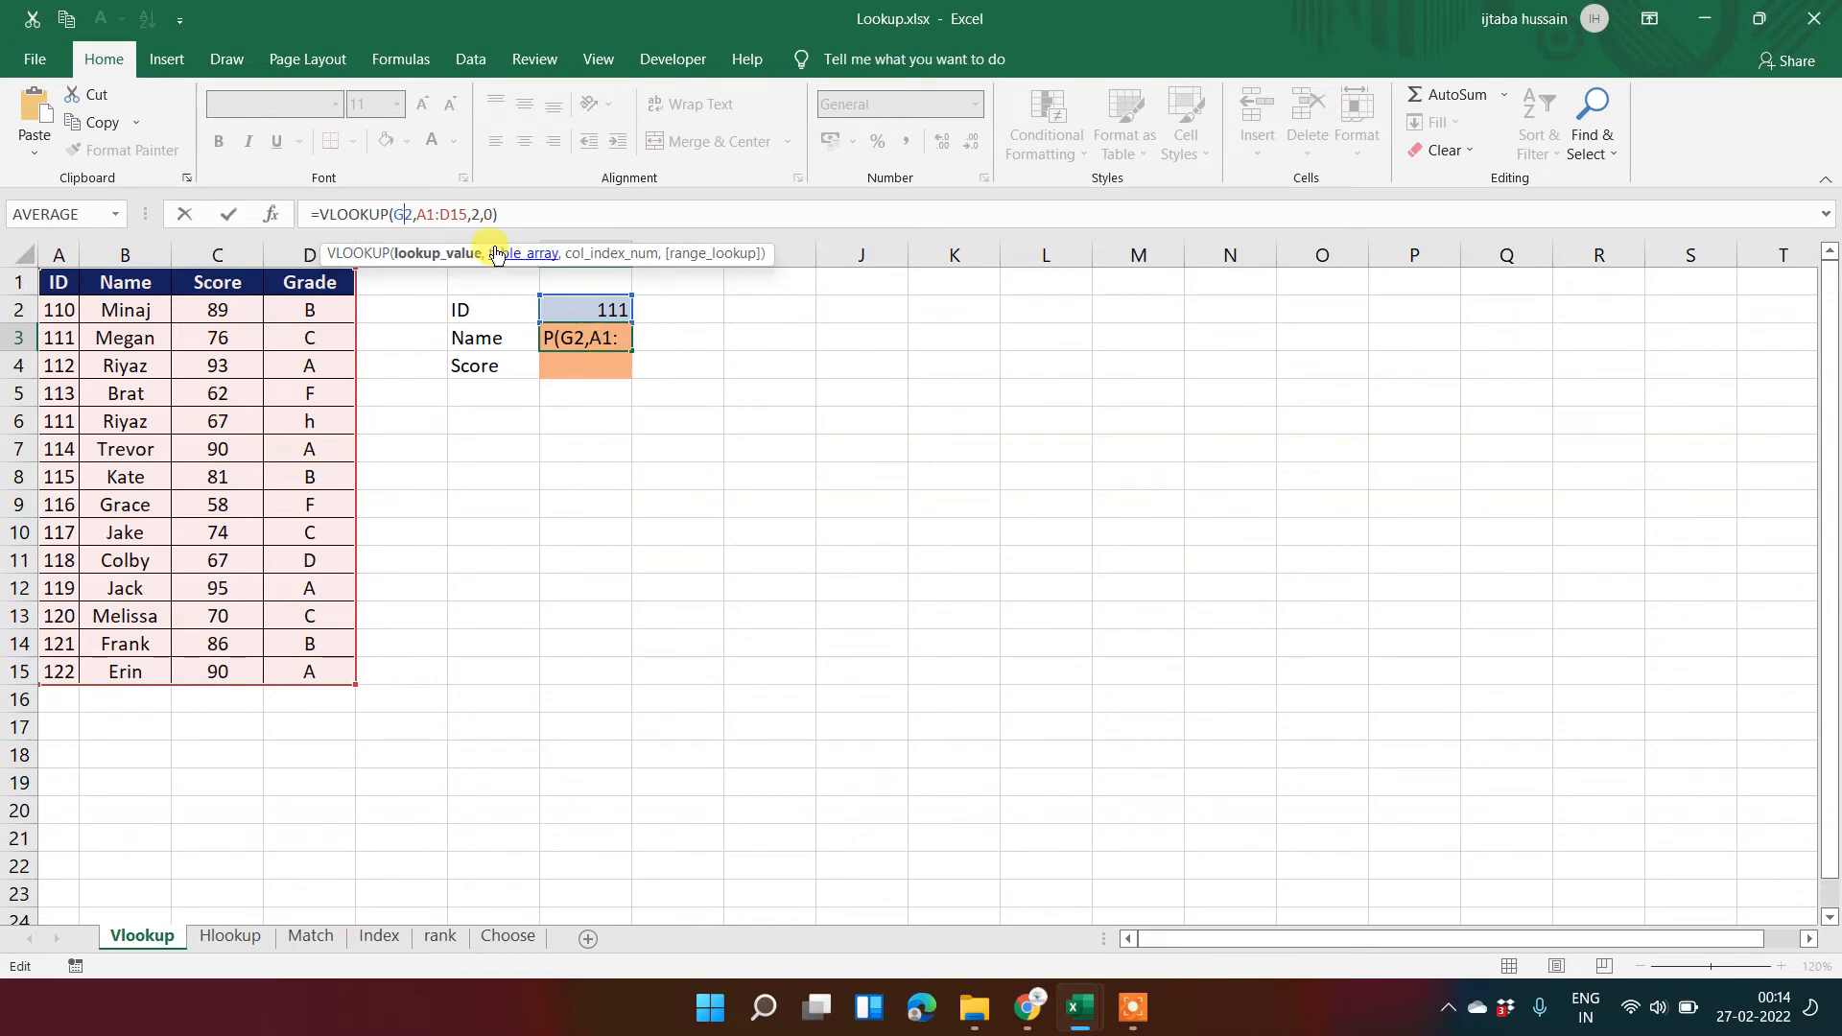
text($)
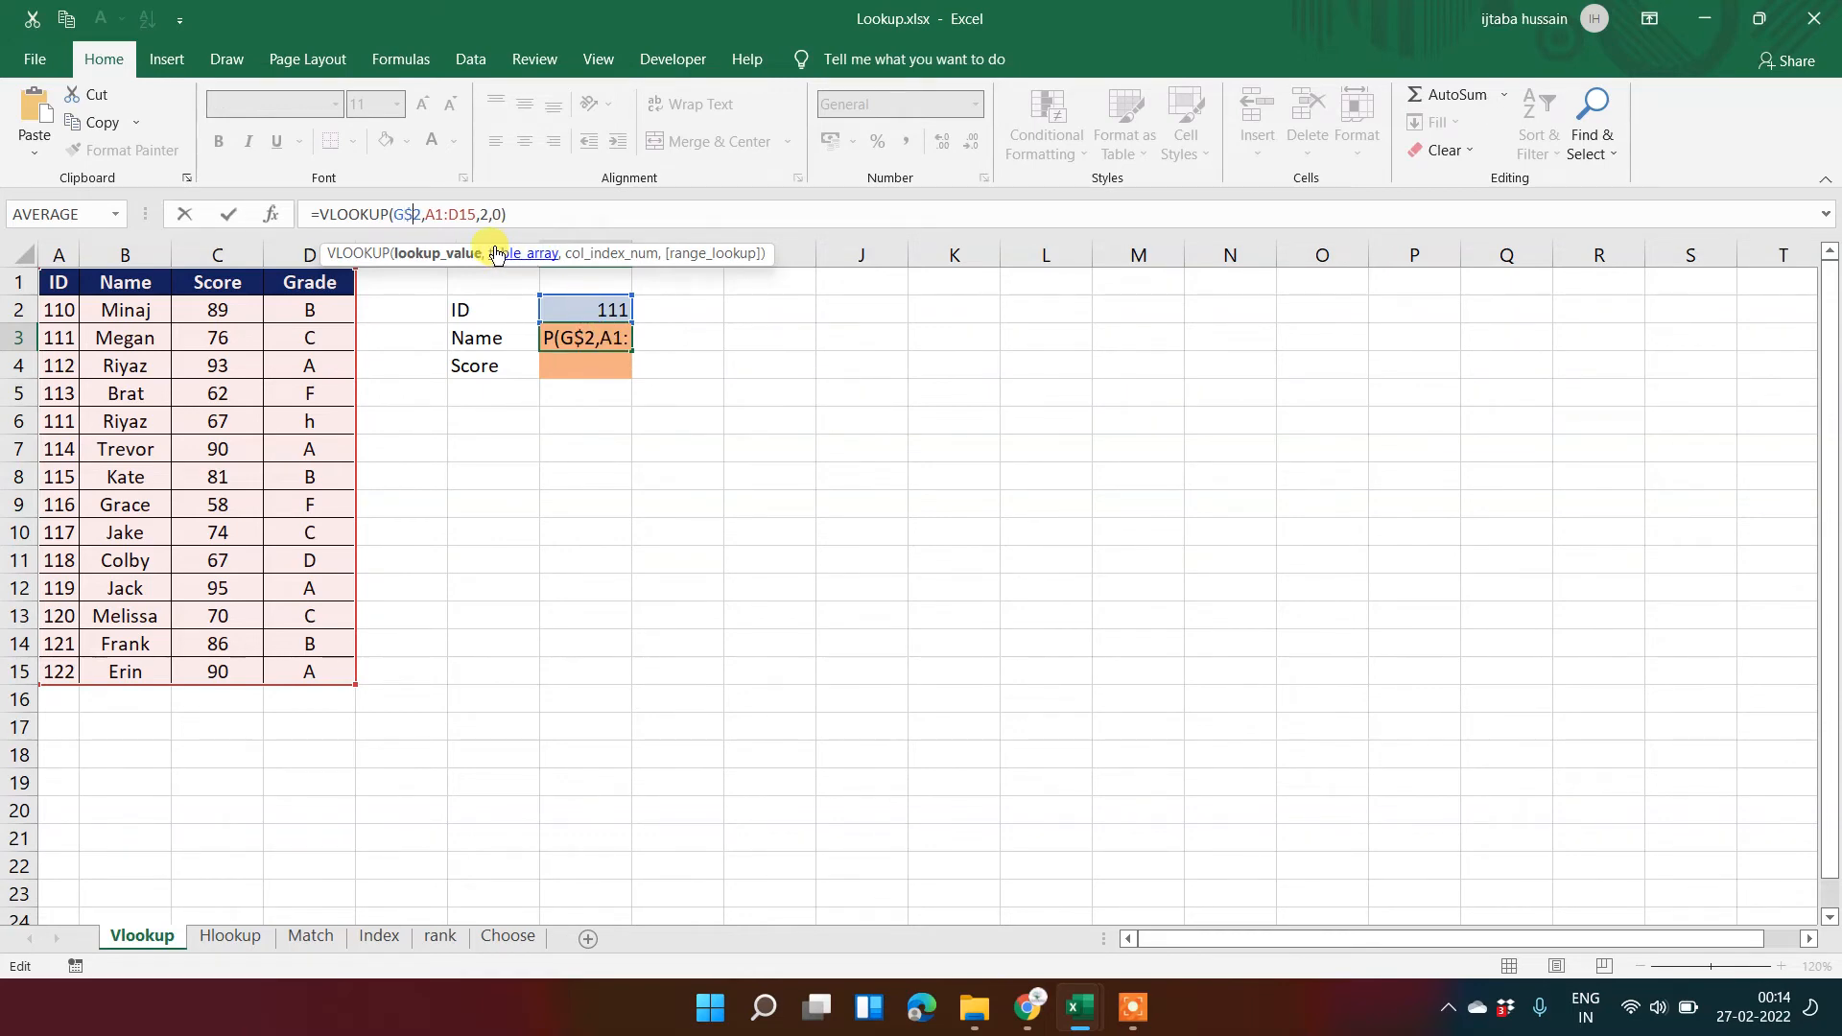
Make the table array in the G3 formula absolute as $A$1:$D$15 and enter the formula.
click(429, 214)
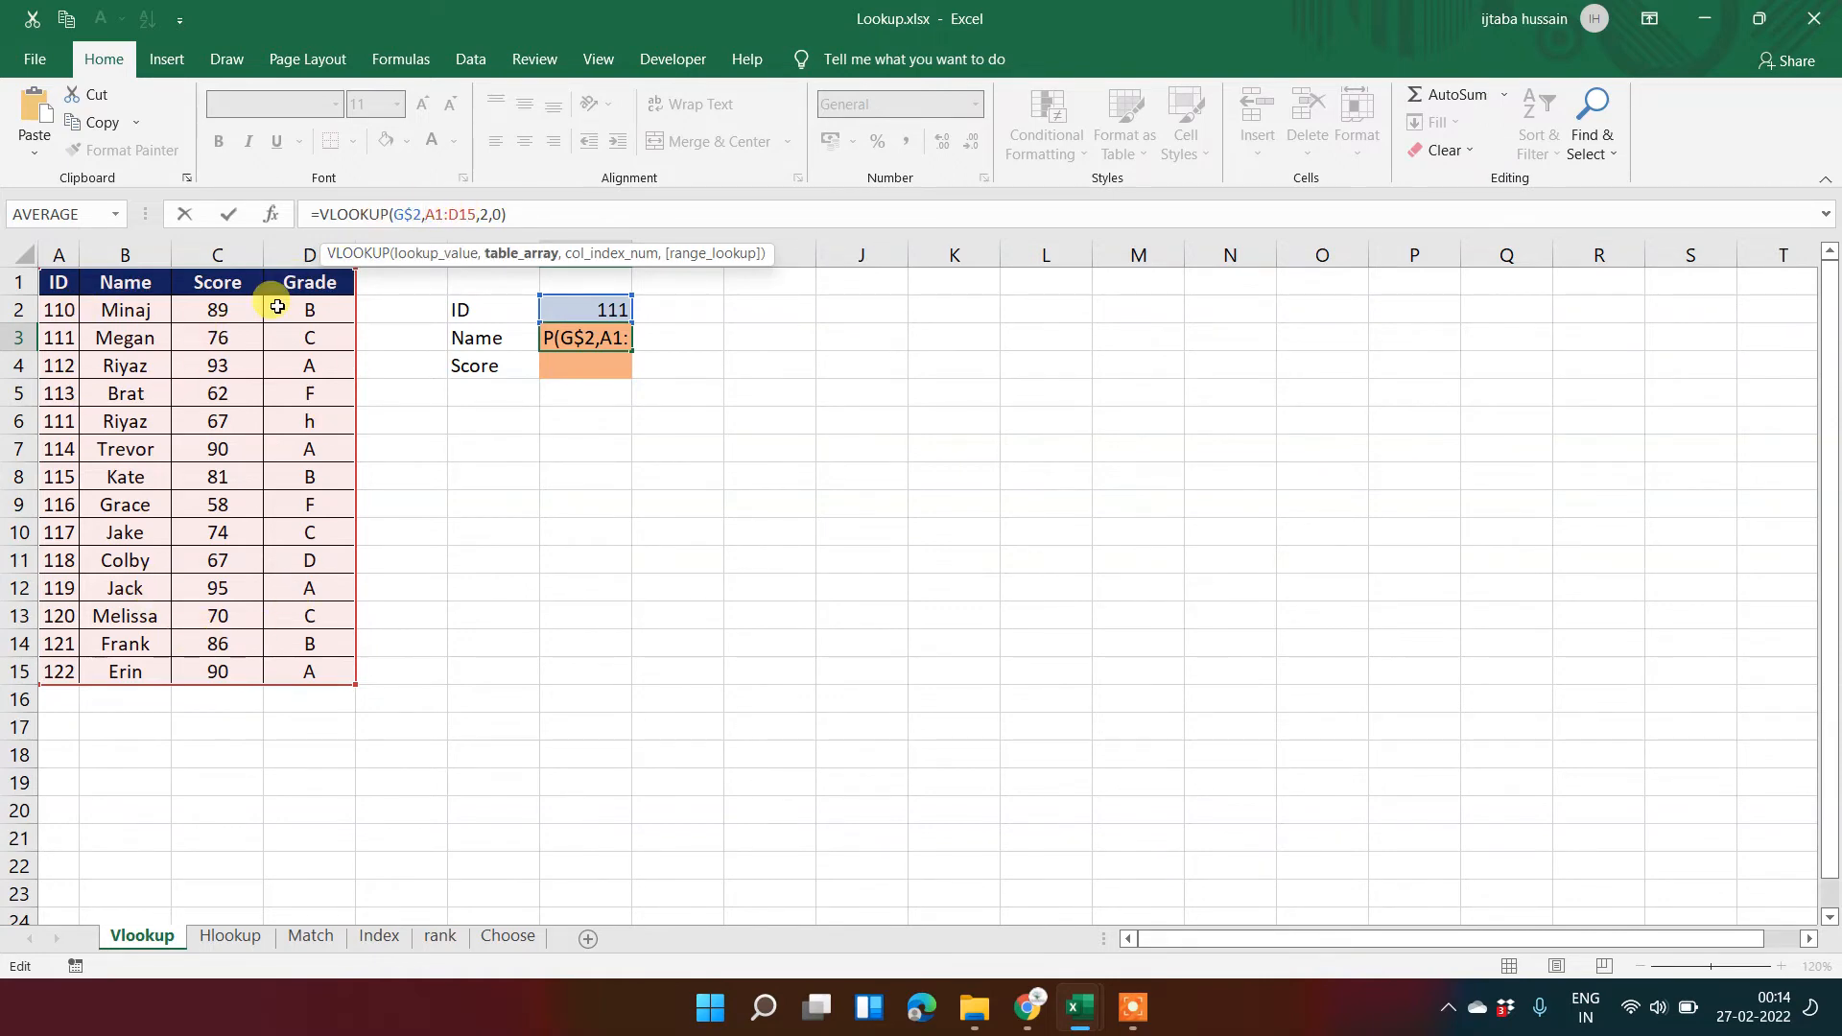
key(F4)
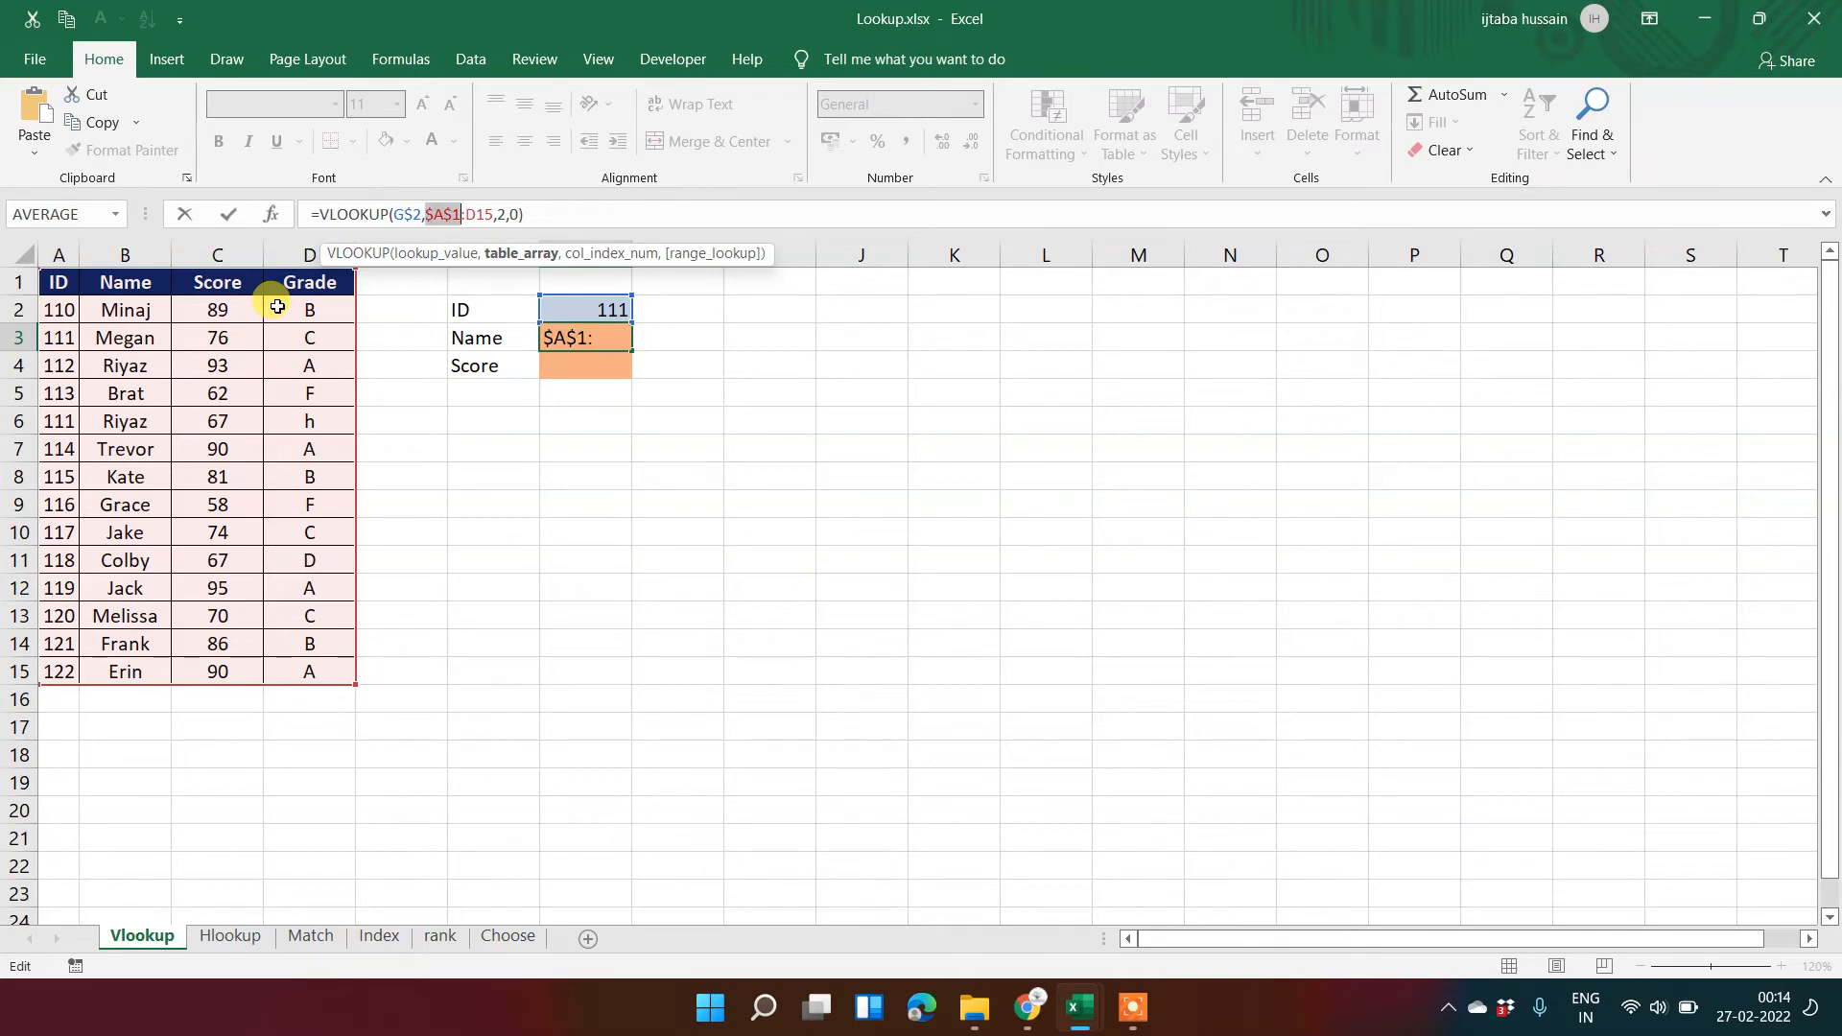
click(486, 213)
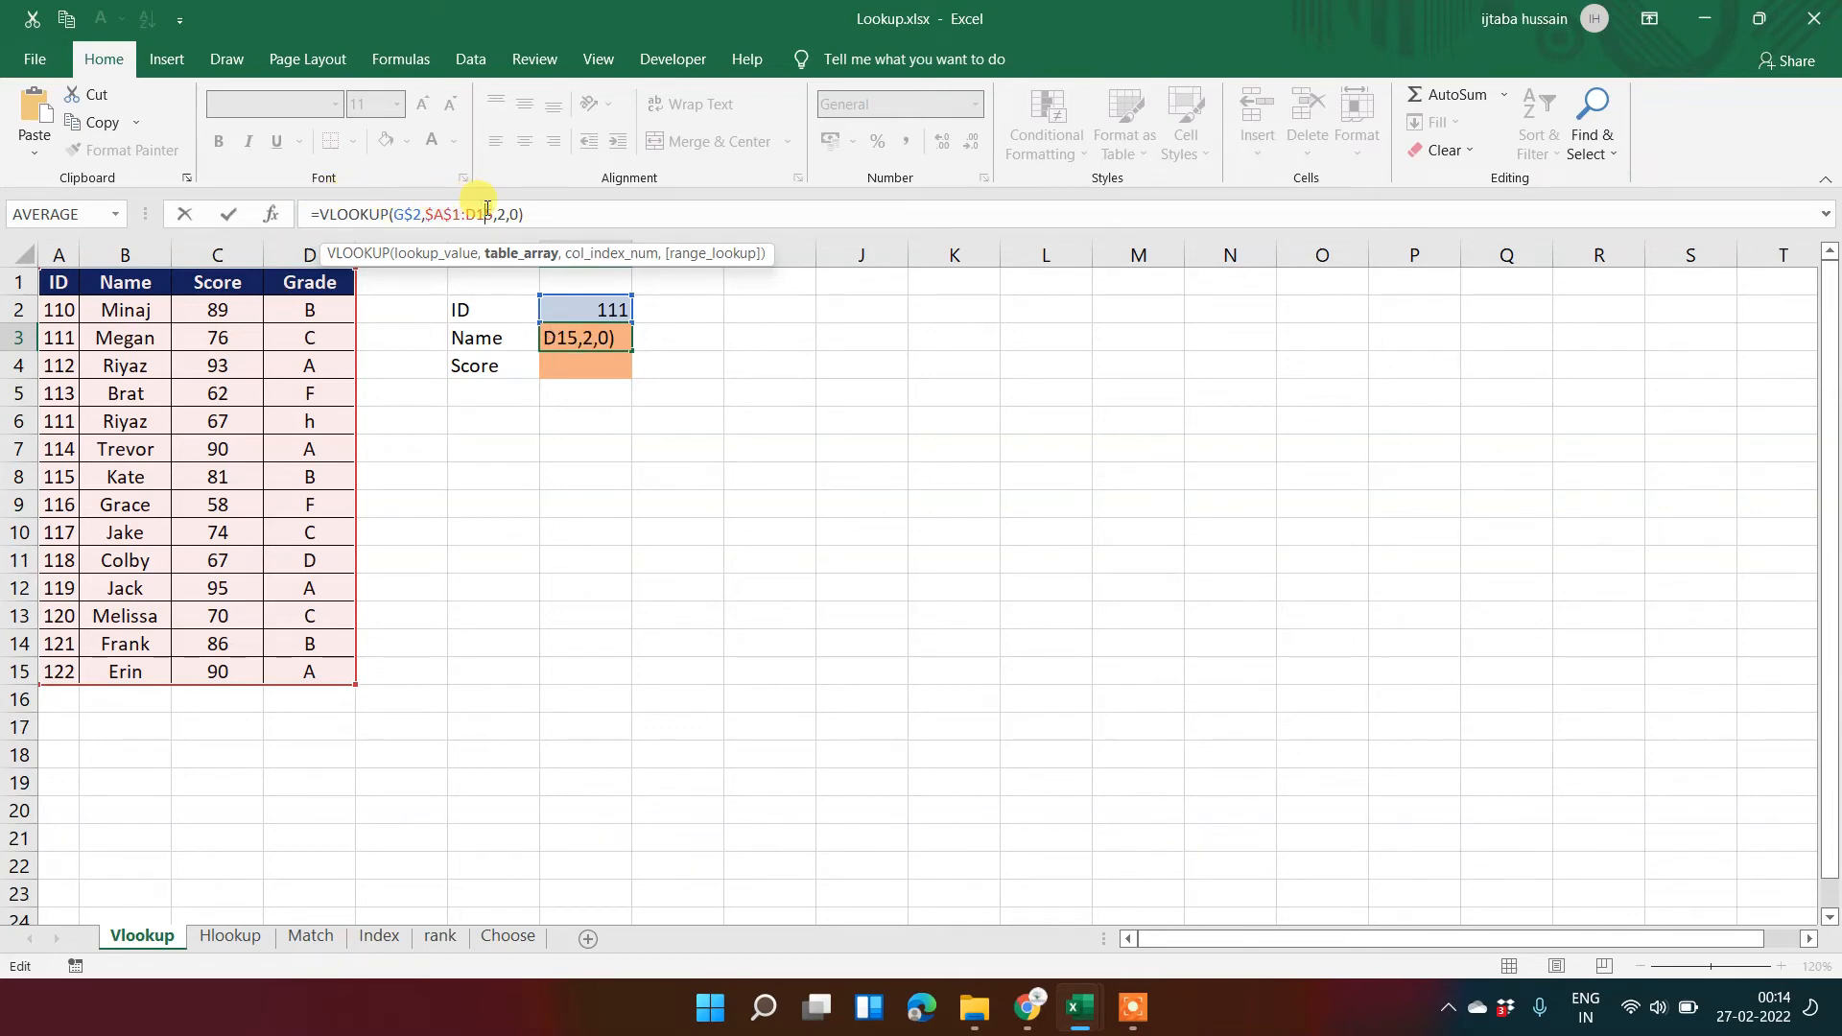
key(F4)
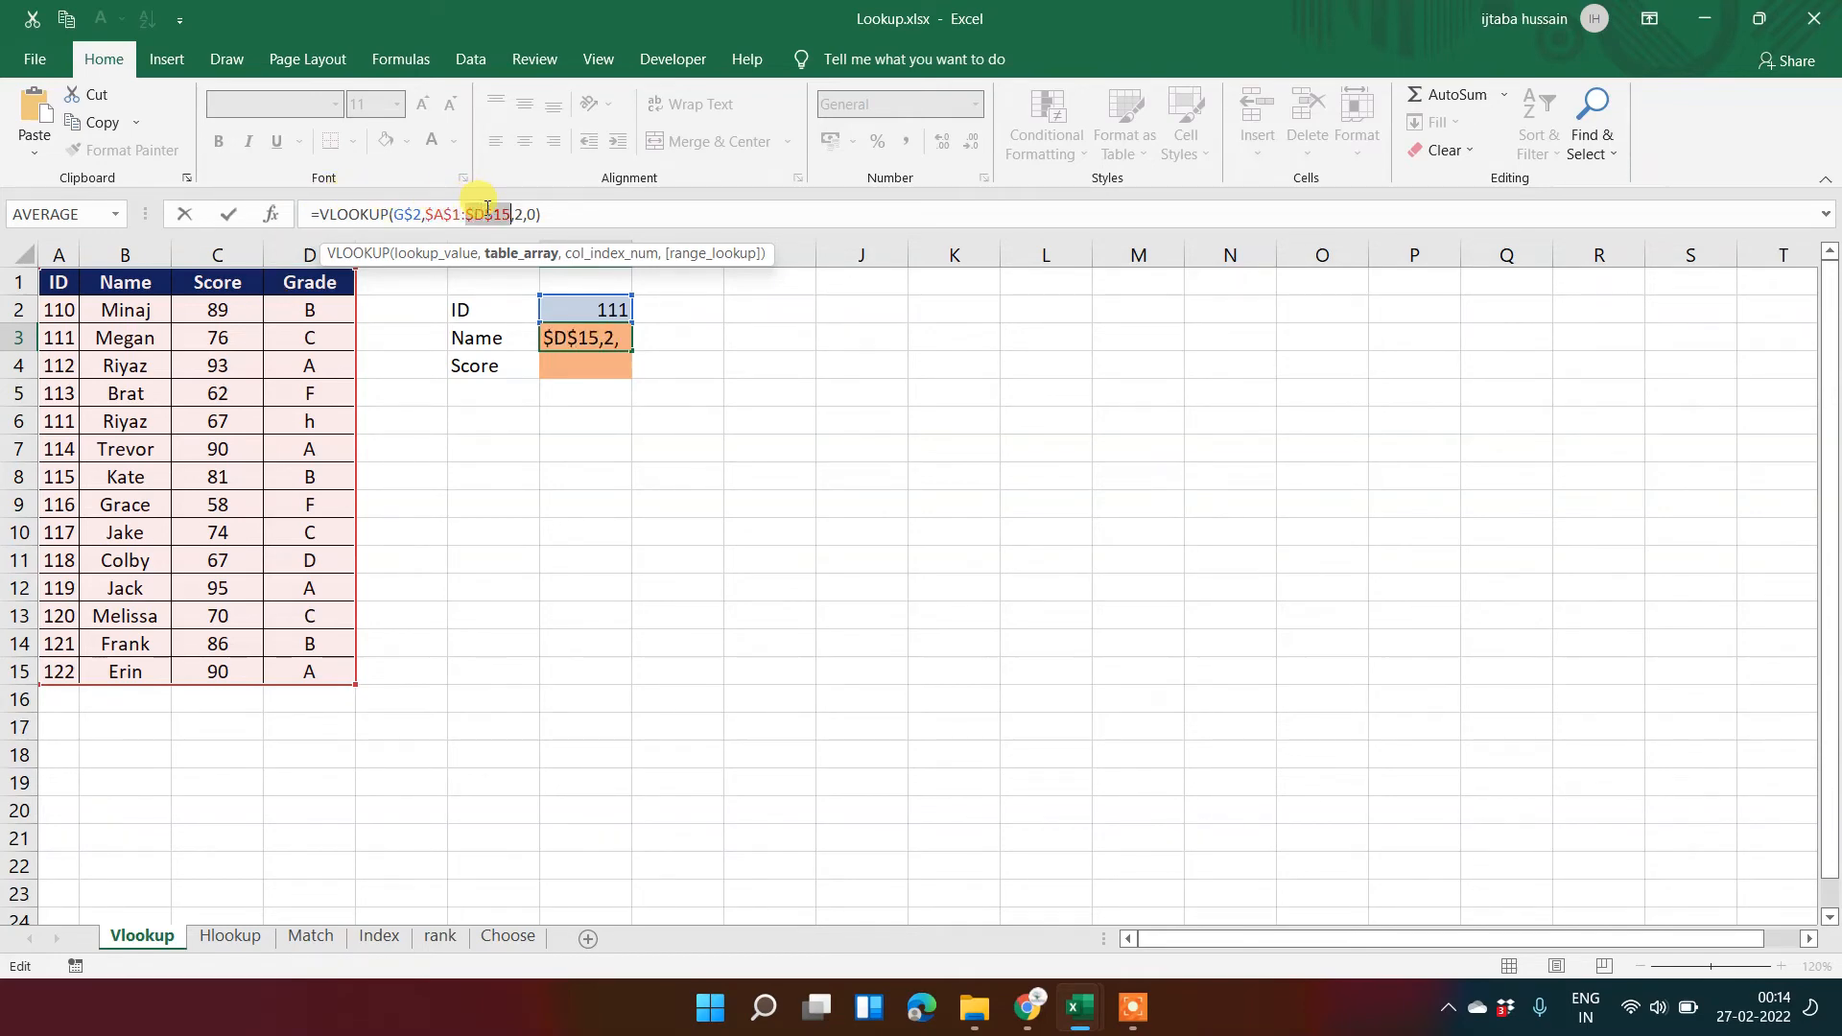
key(Return)
key(Up)
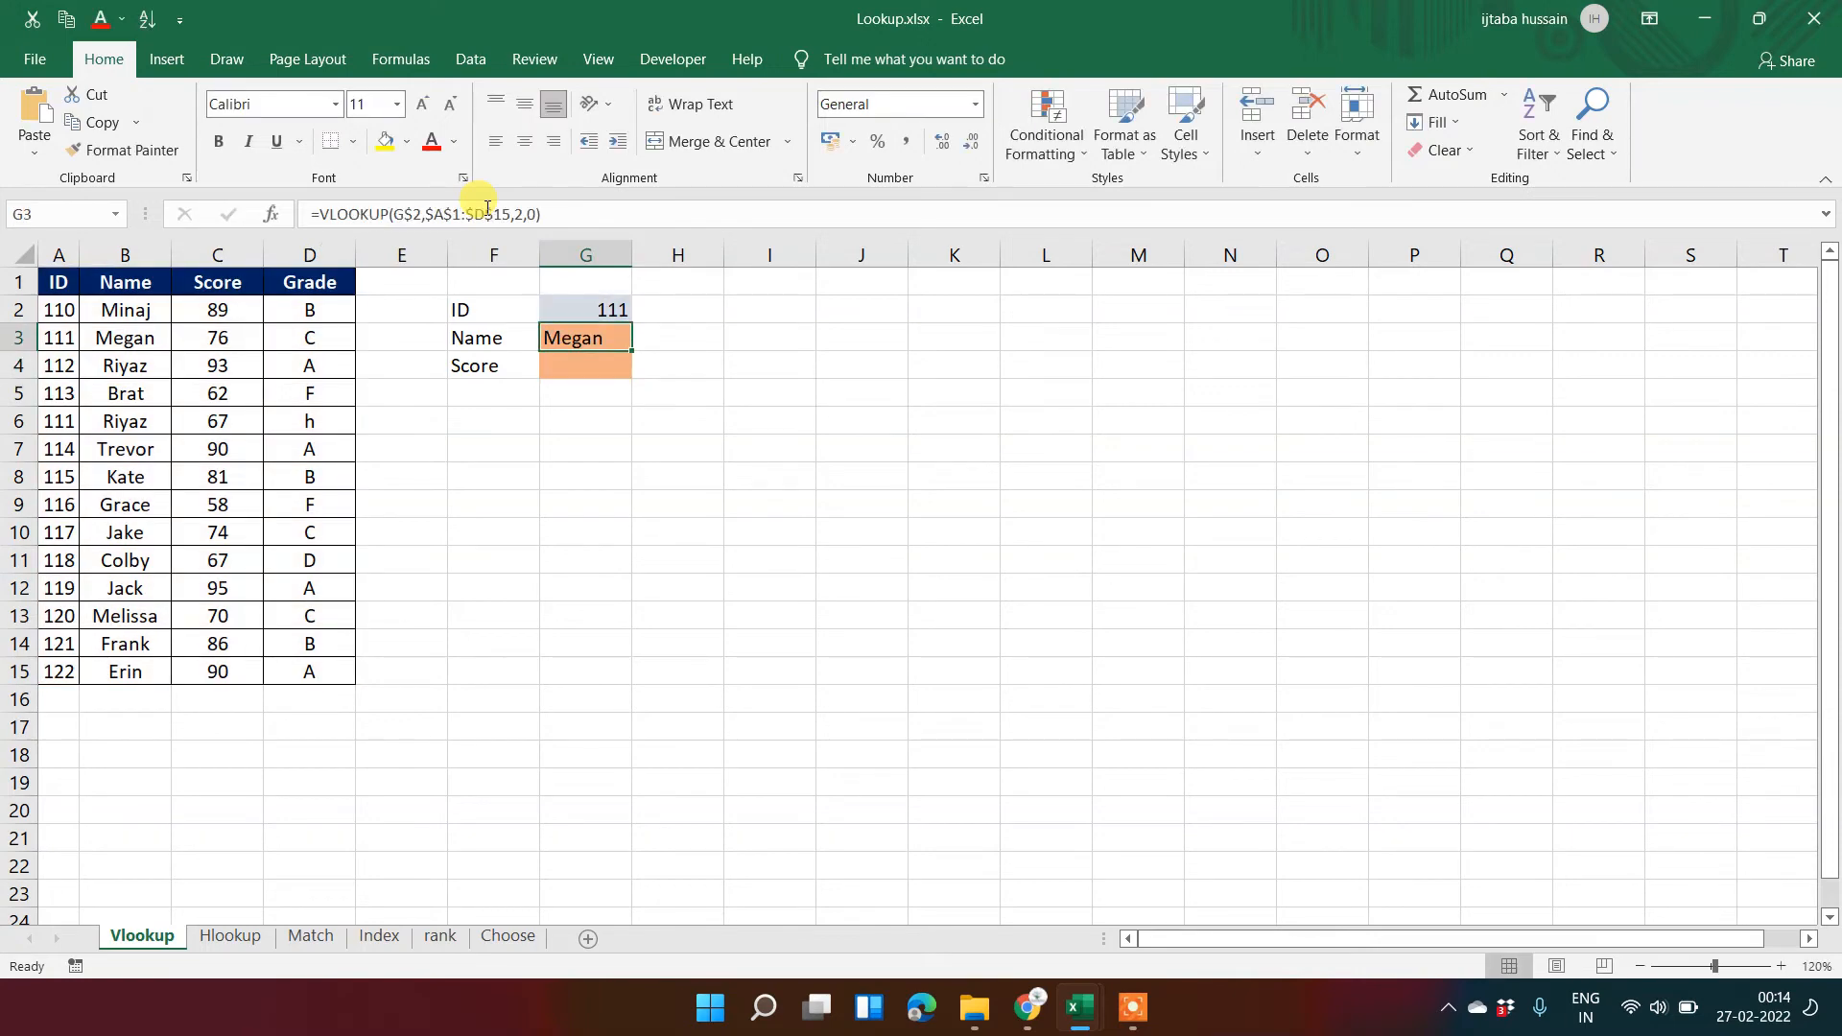
Copy the Name formula from G3 into the Score result cell G4.
key(ctrl+c)
key(Down)
key(Return)
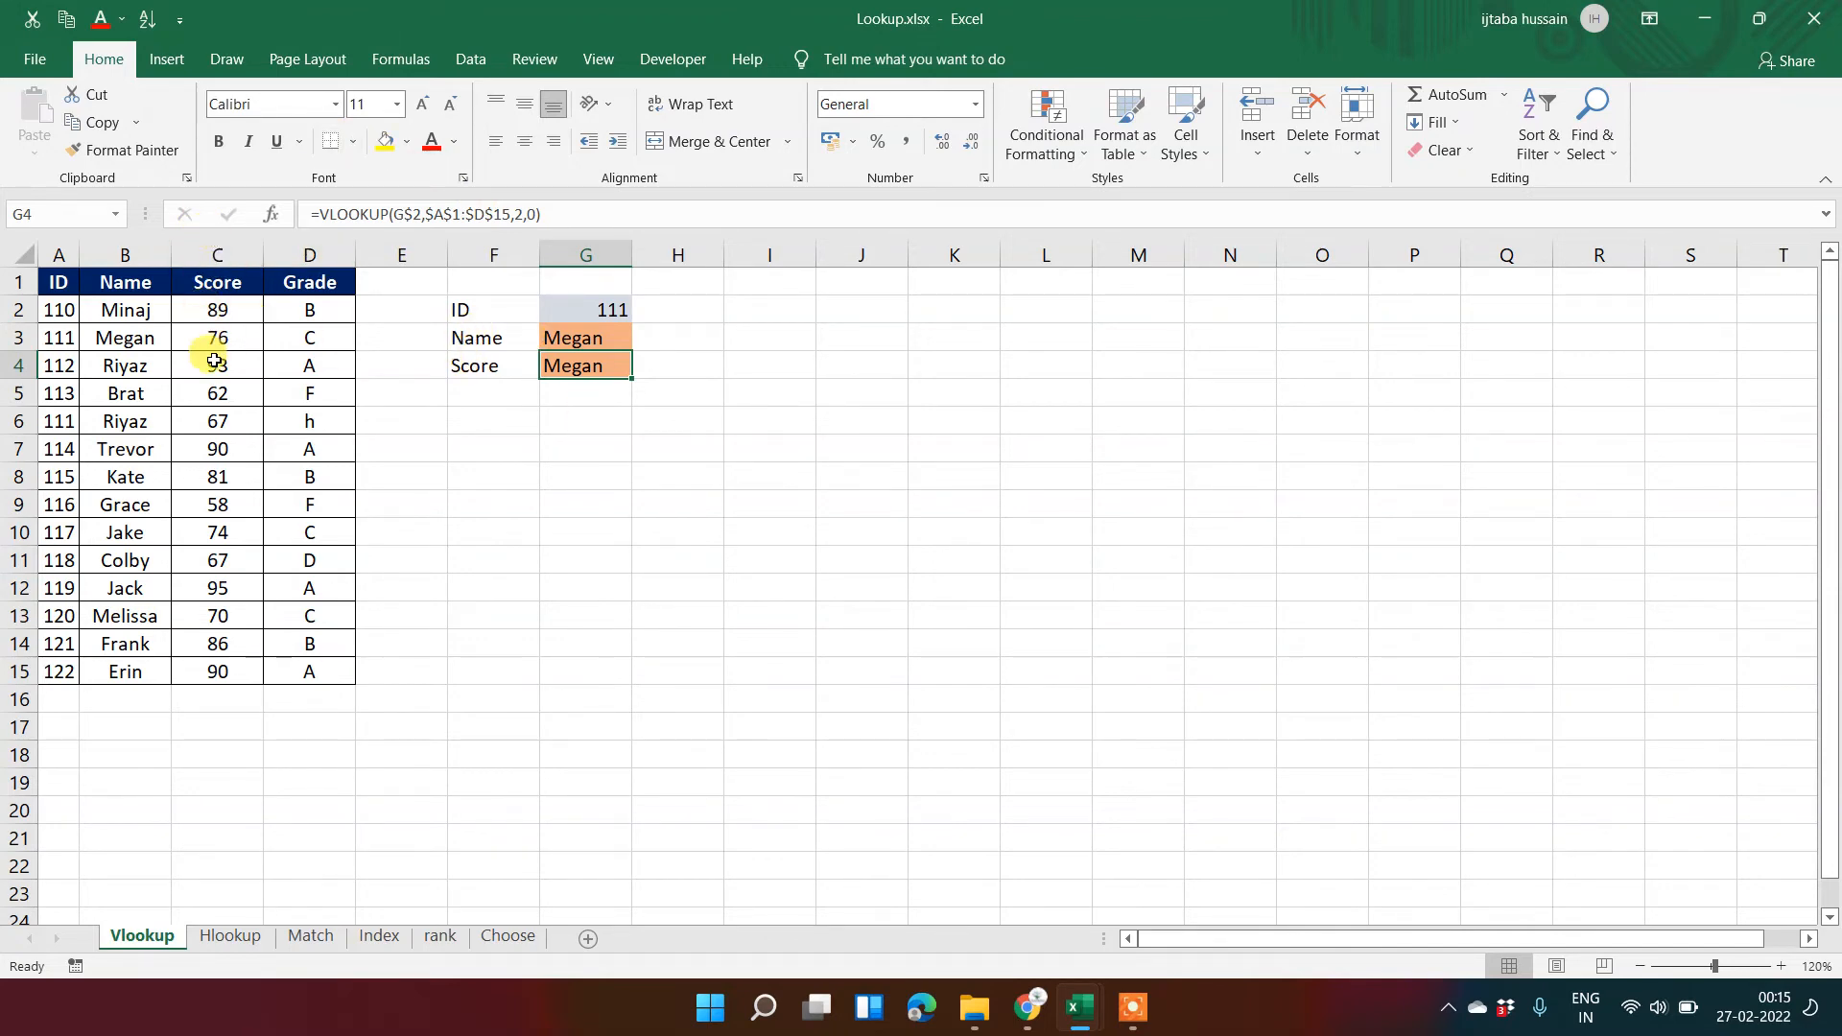
Set the column index of the VLOOKUP formula in G4 to 3 and enter it.
double_click(579, 360)
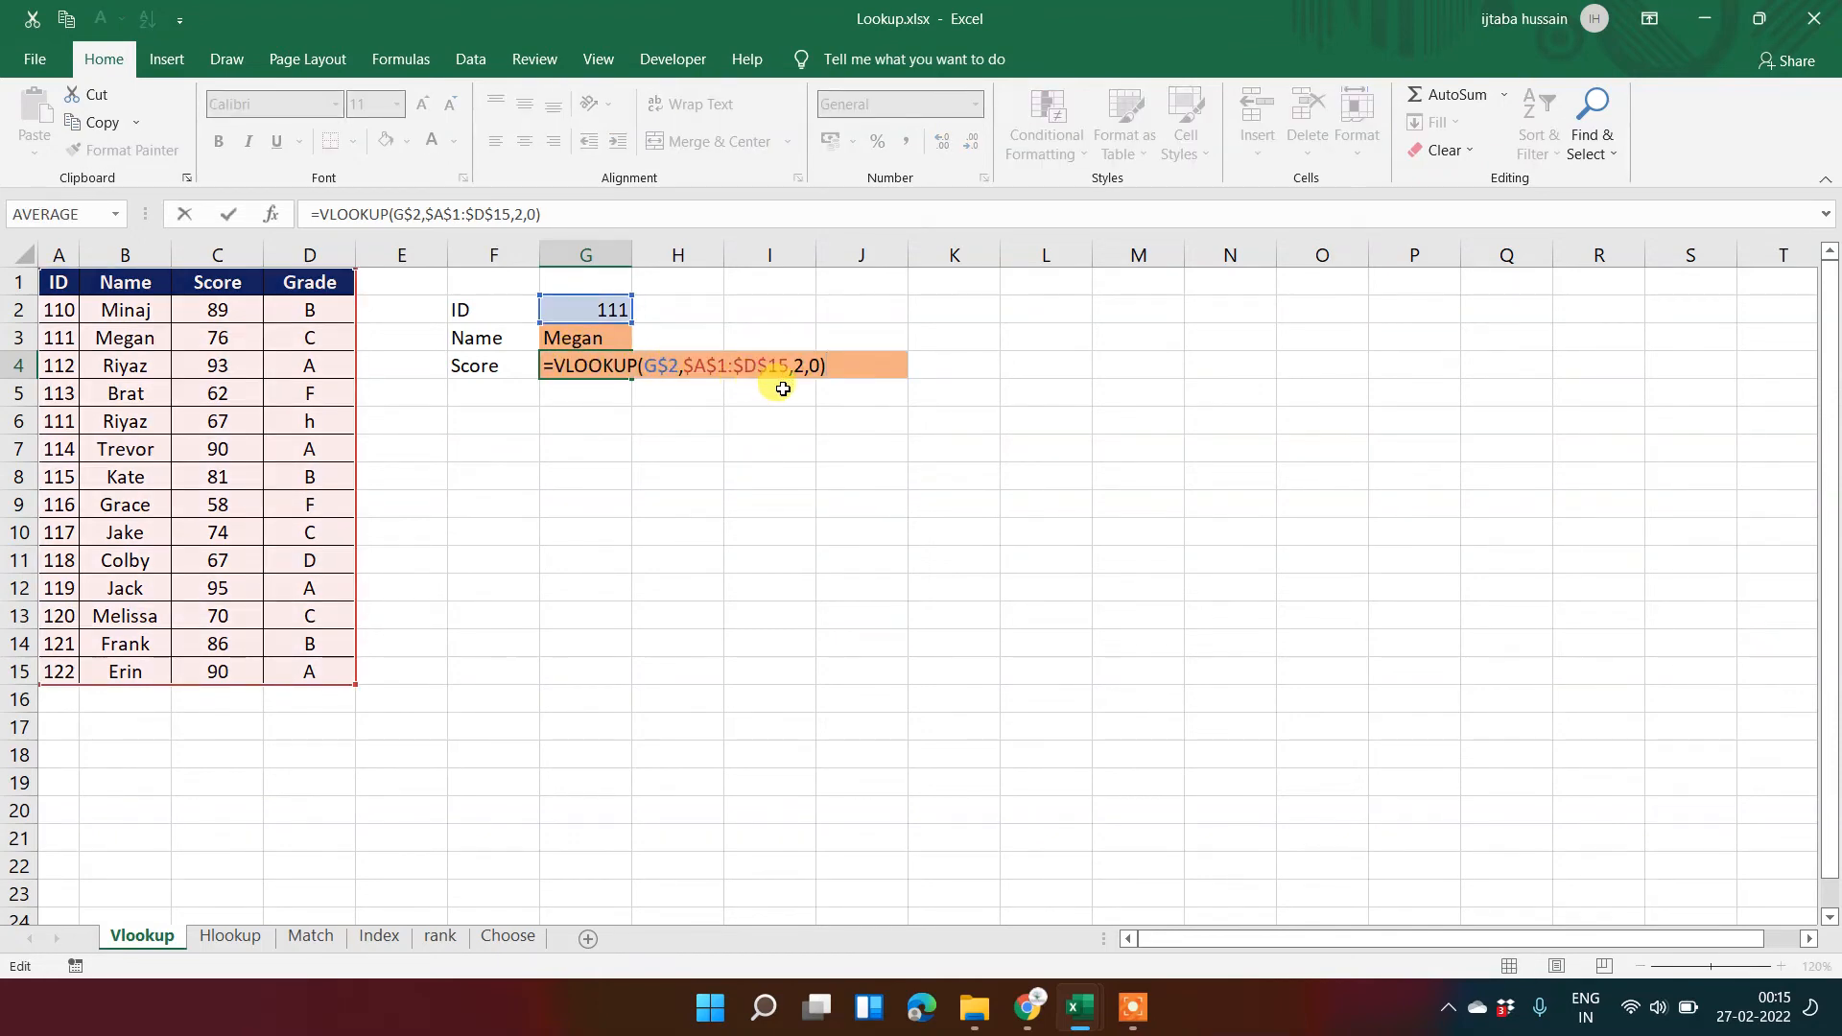
click(806, 365)
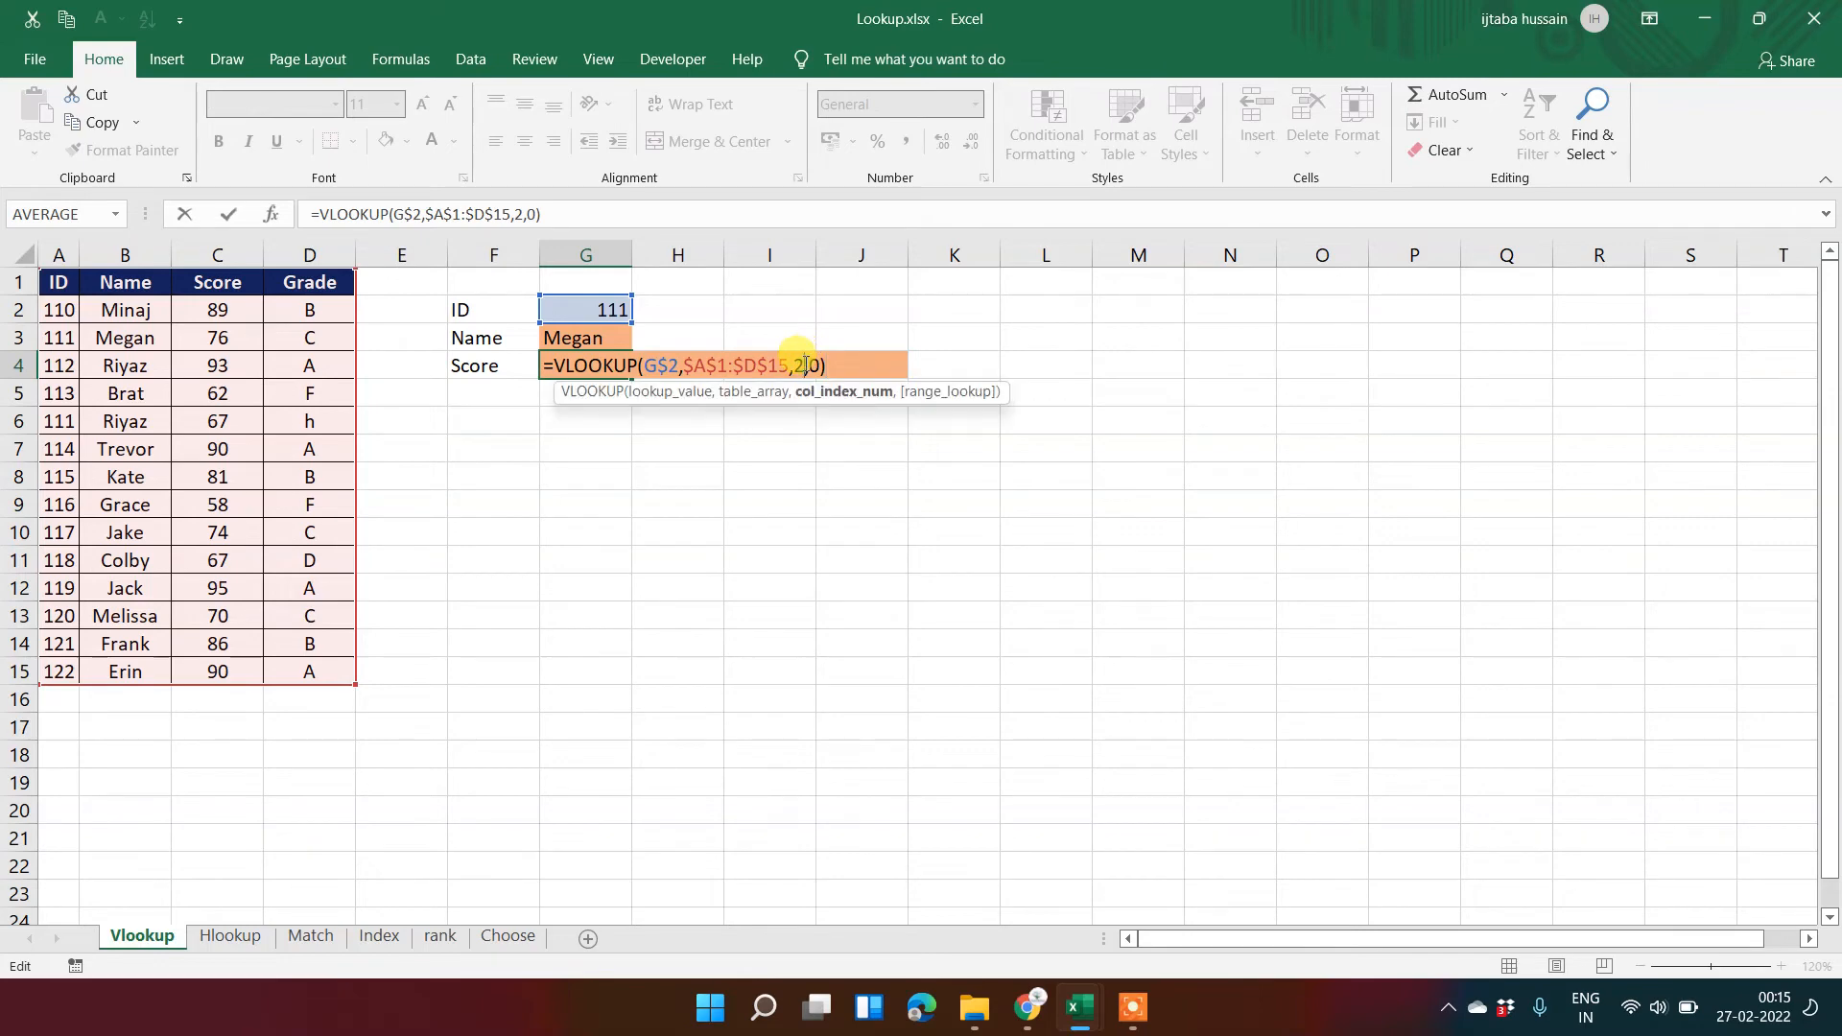
key(BackSpace)
text(3)
key(Return)
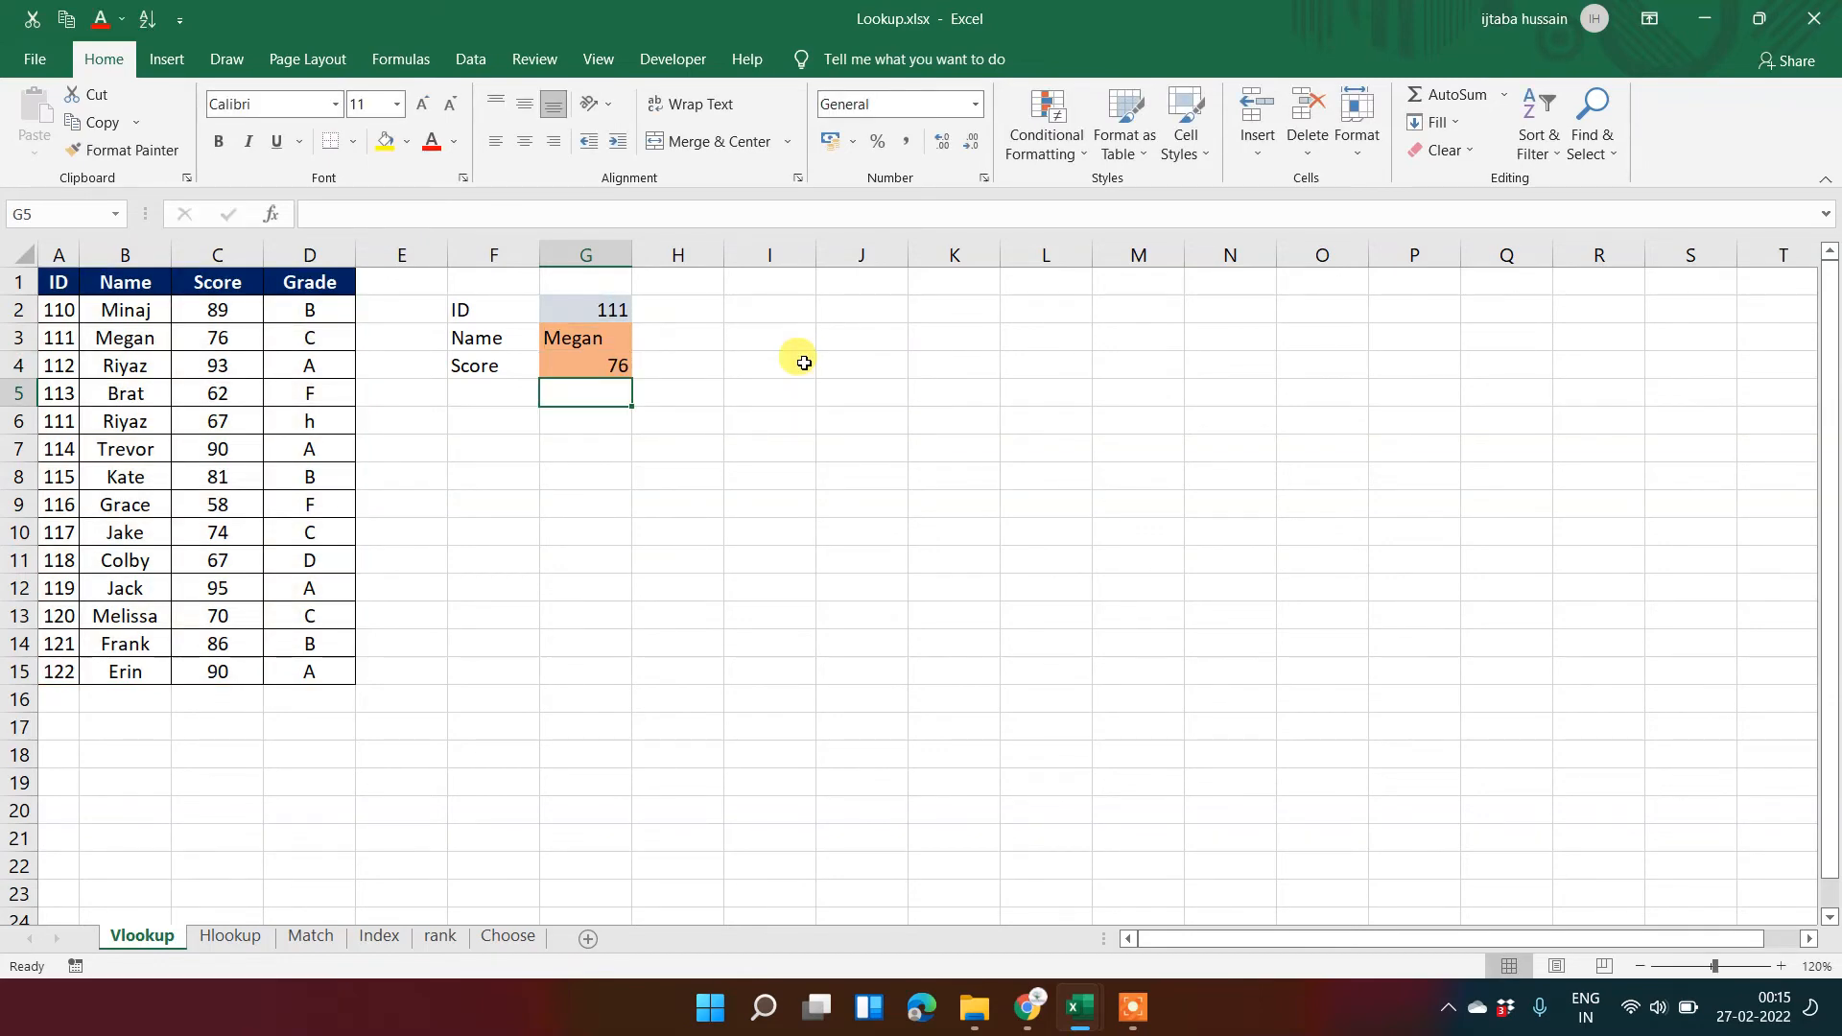
key(Up)
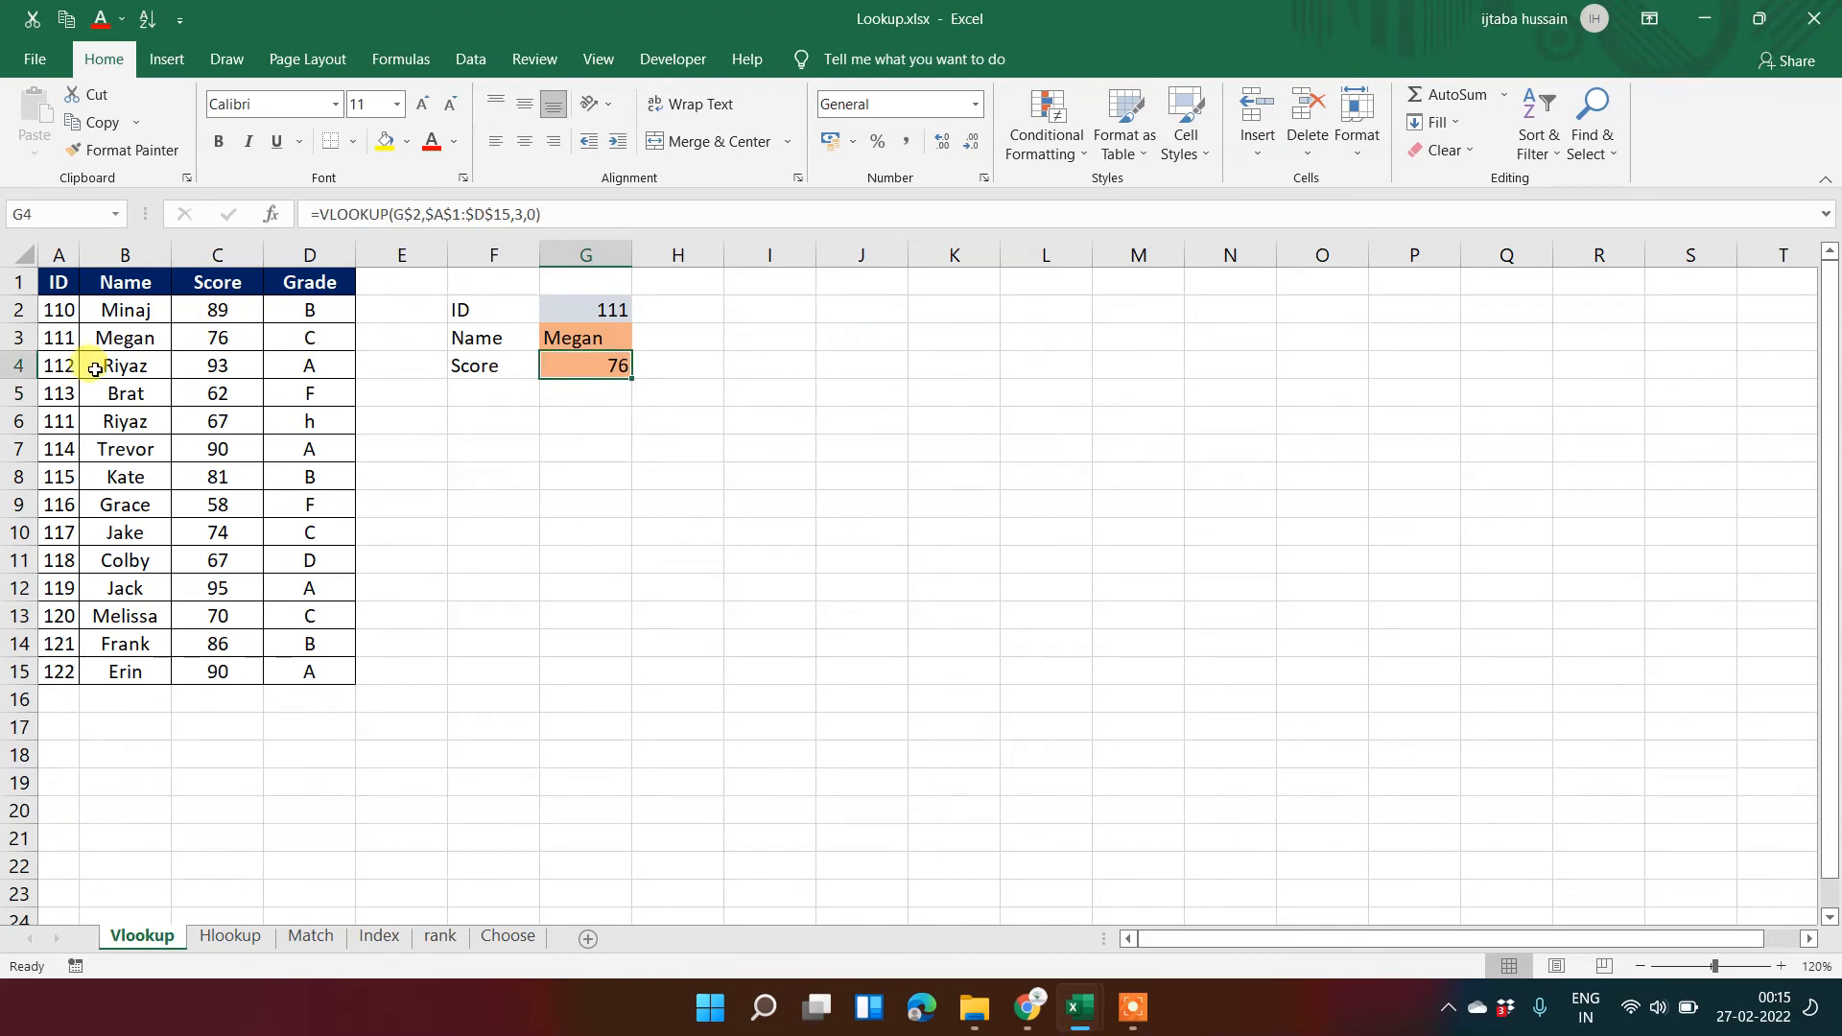
Check the ID, name and score in row 3 of the table against the lookup results in G3 and G4.
click(41, 336)
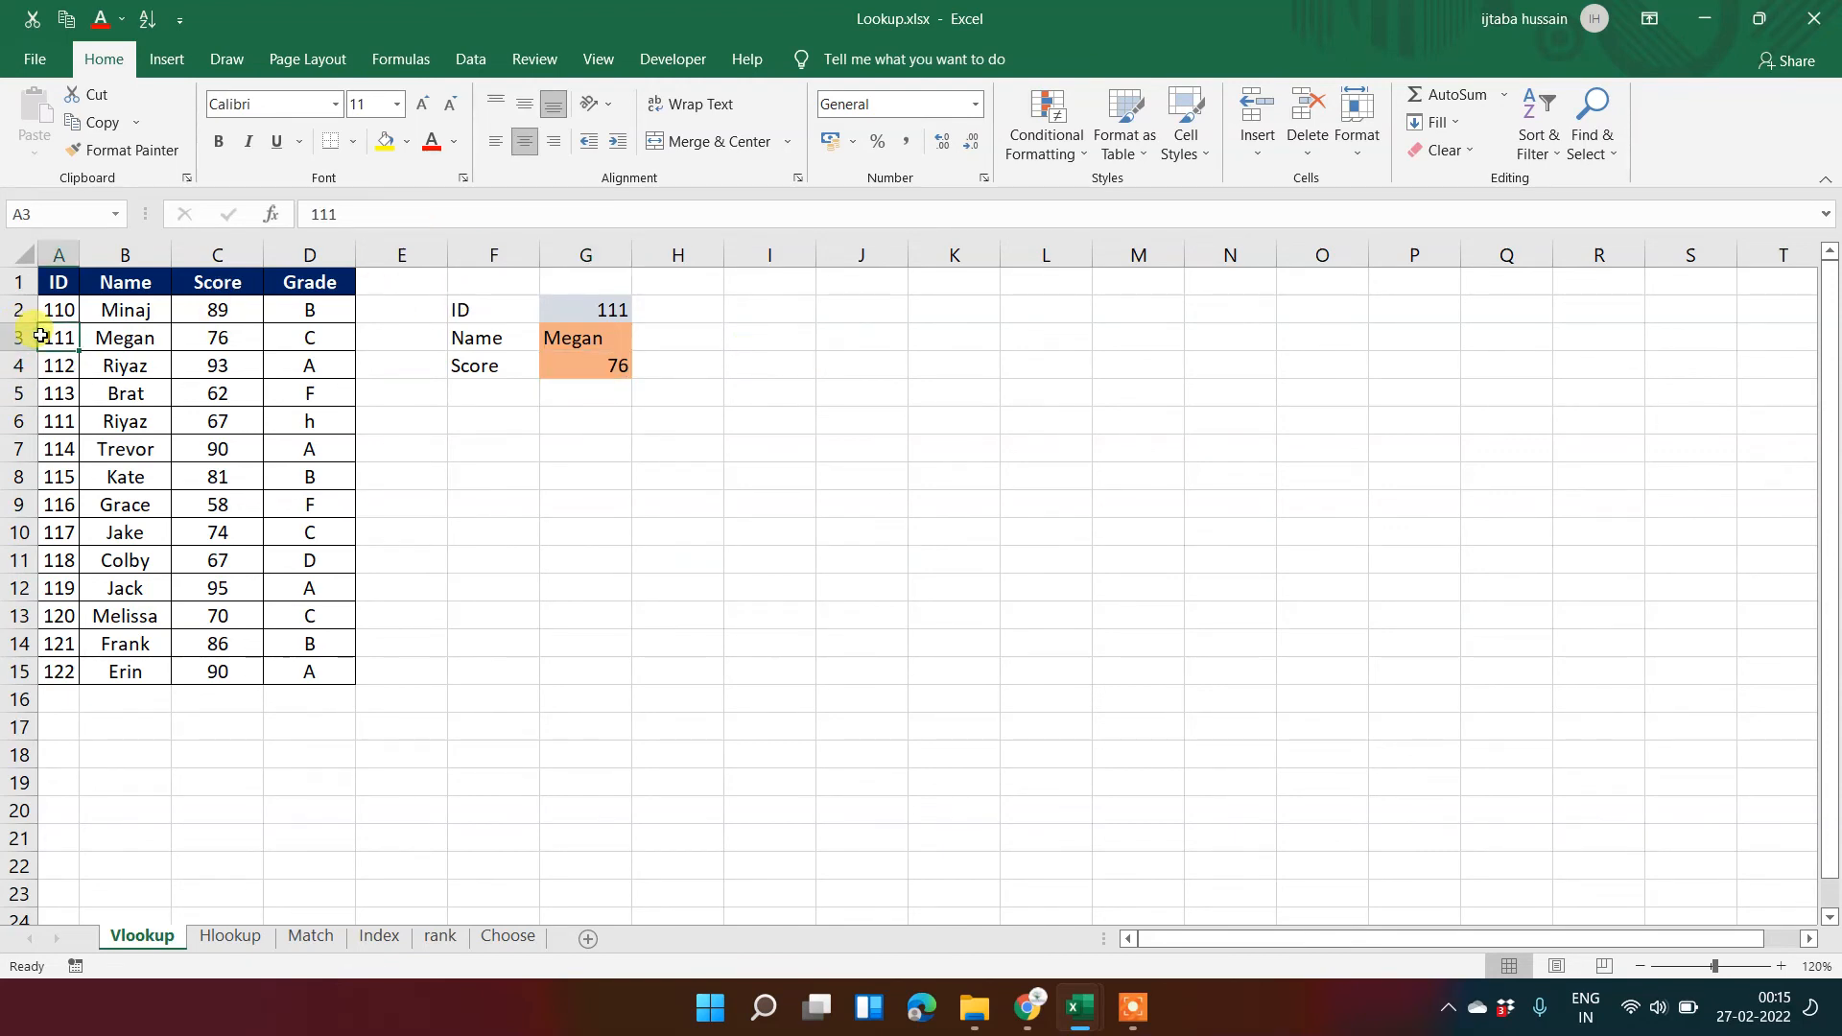
key(Right)
key(Right)
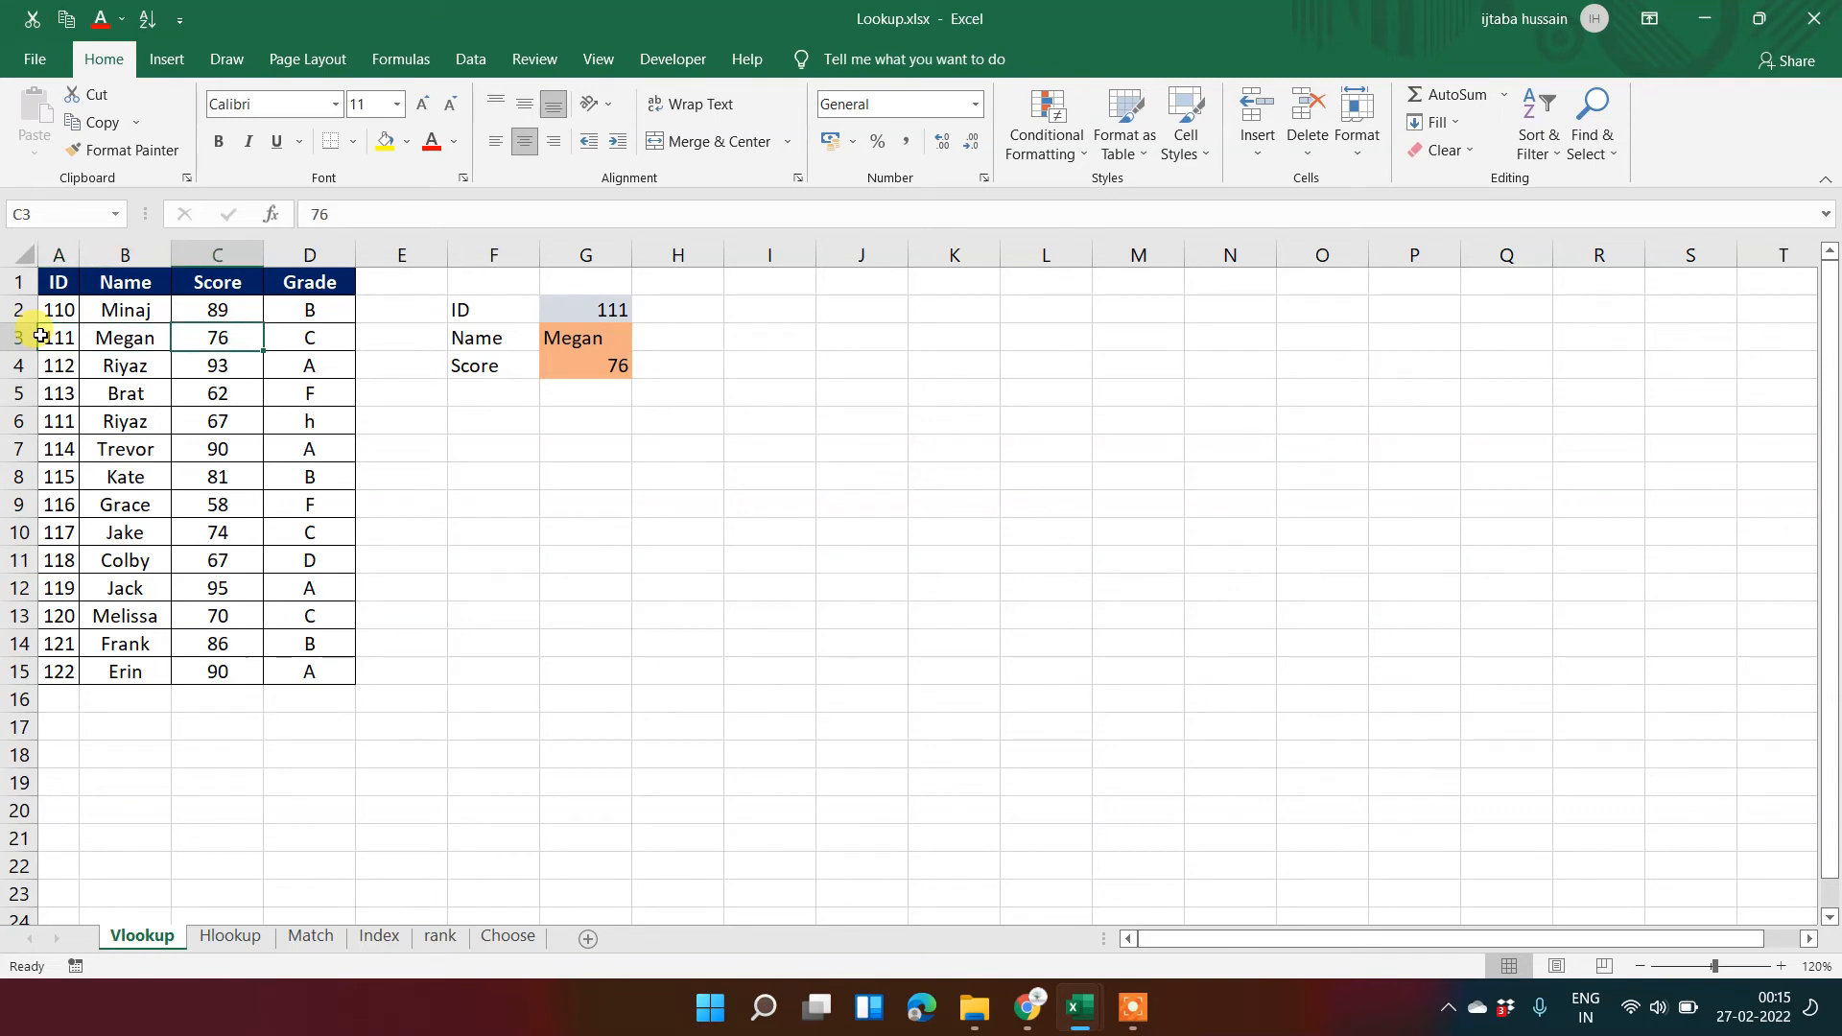
key(Right)
key(Right)
key(Right)
key(Right)
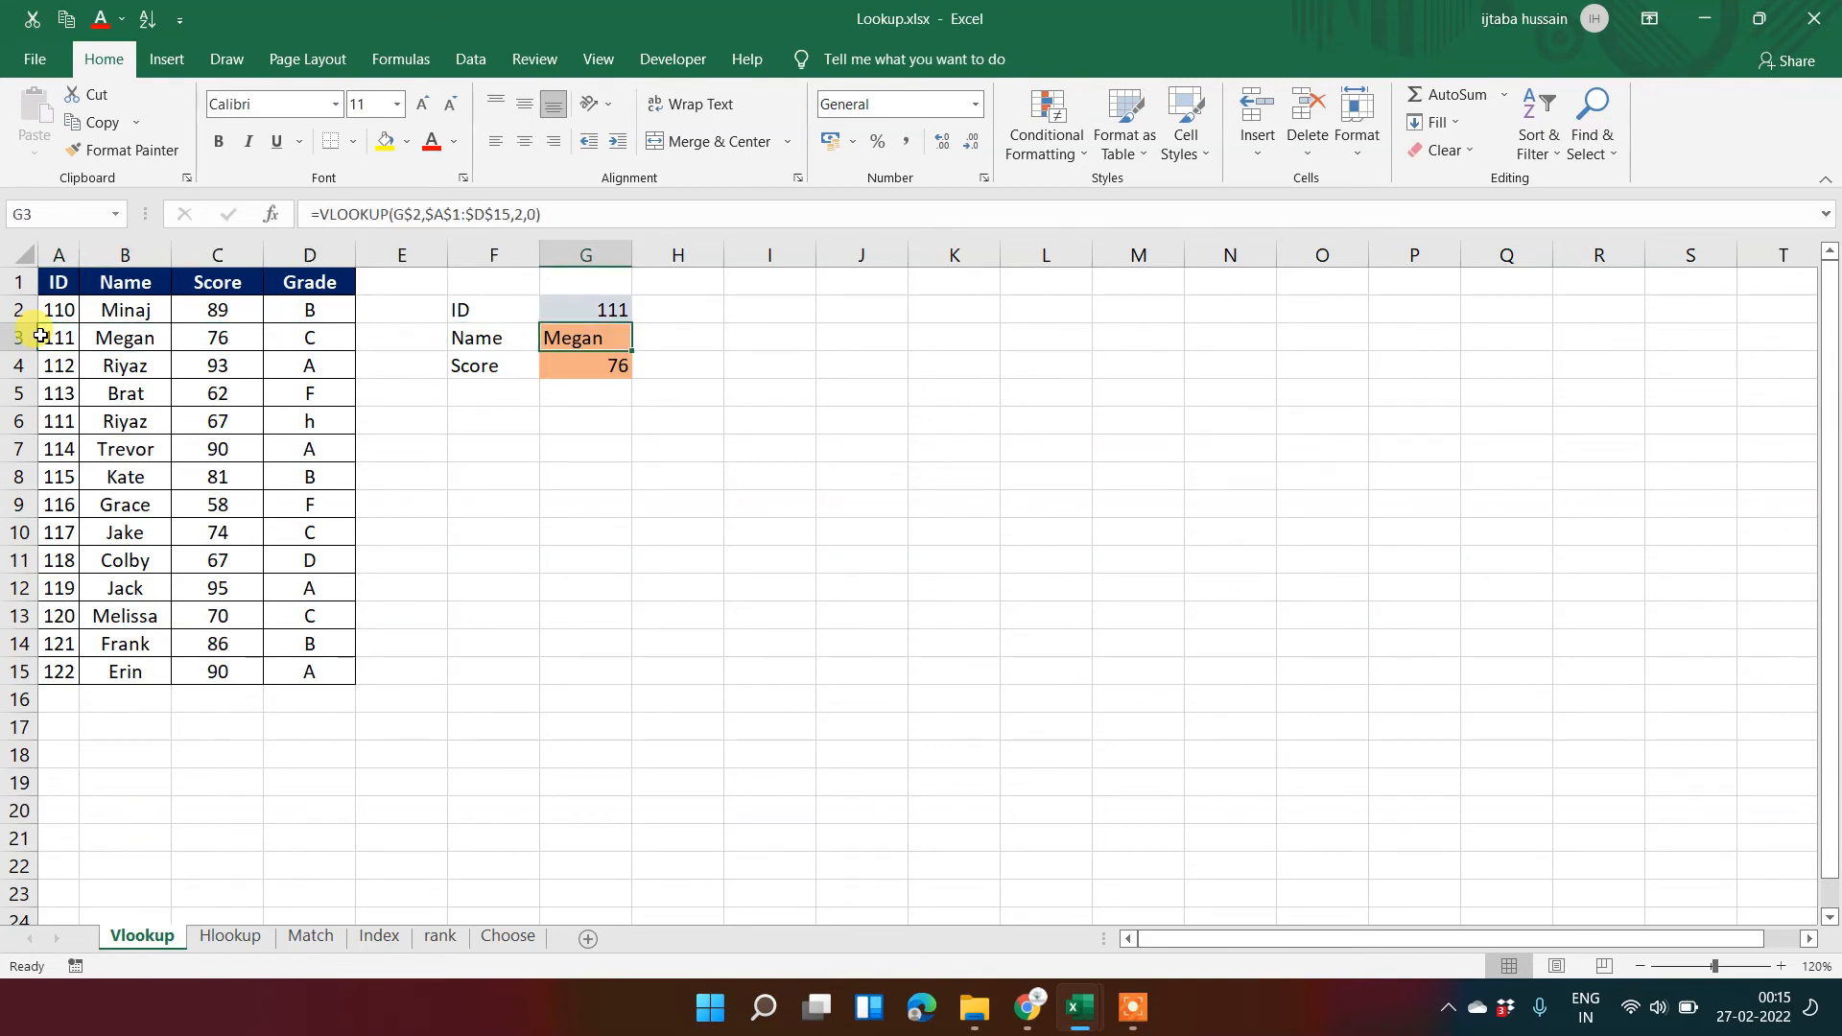
Review the lookup block G2:G4 with its ID and the Name and Score results.
key(Up)
key(shift+Down)
key(shift+Down)
key(shift+Down)
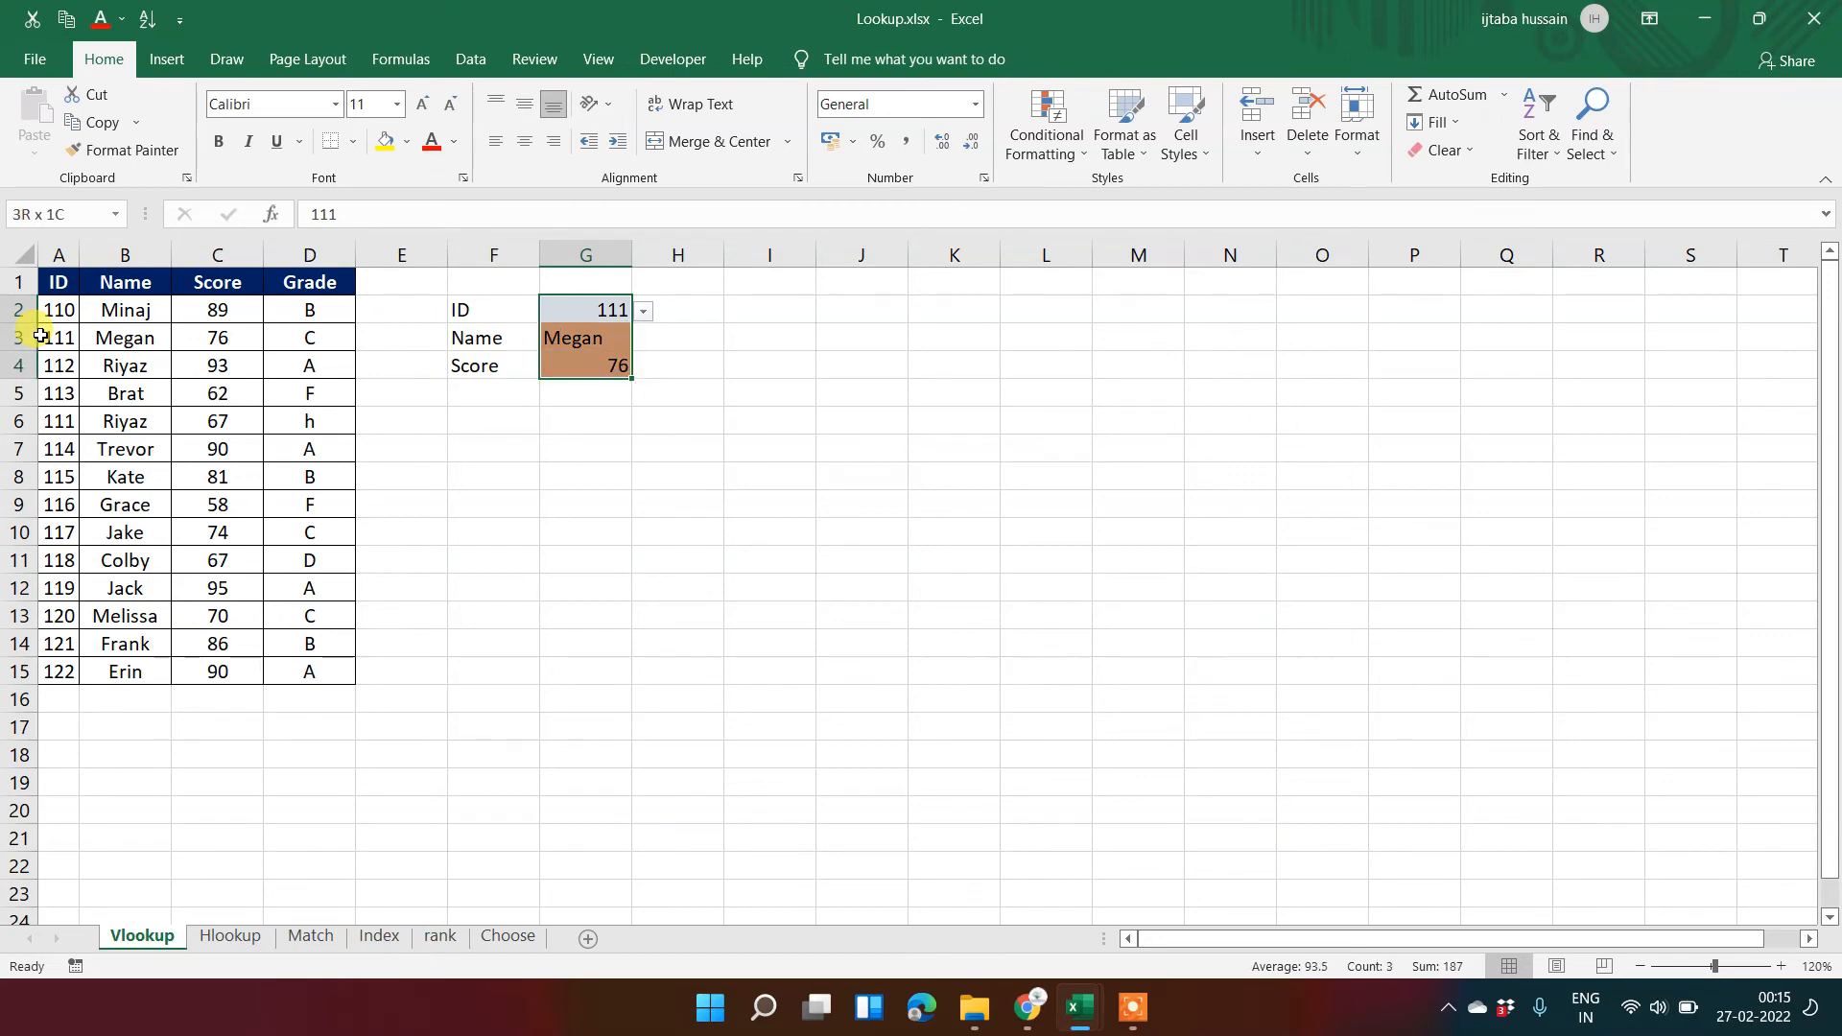
key(Up)
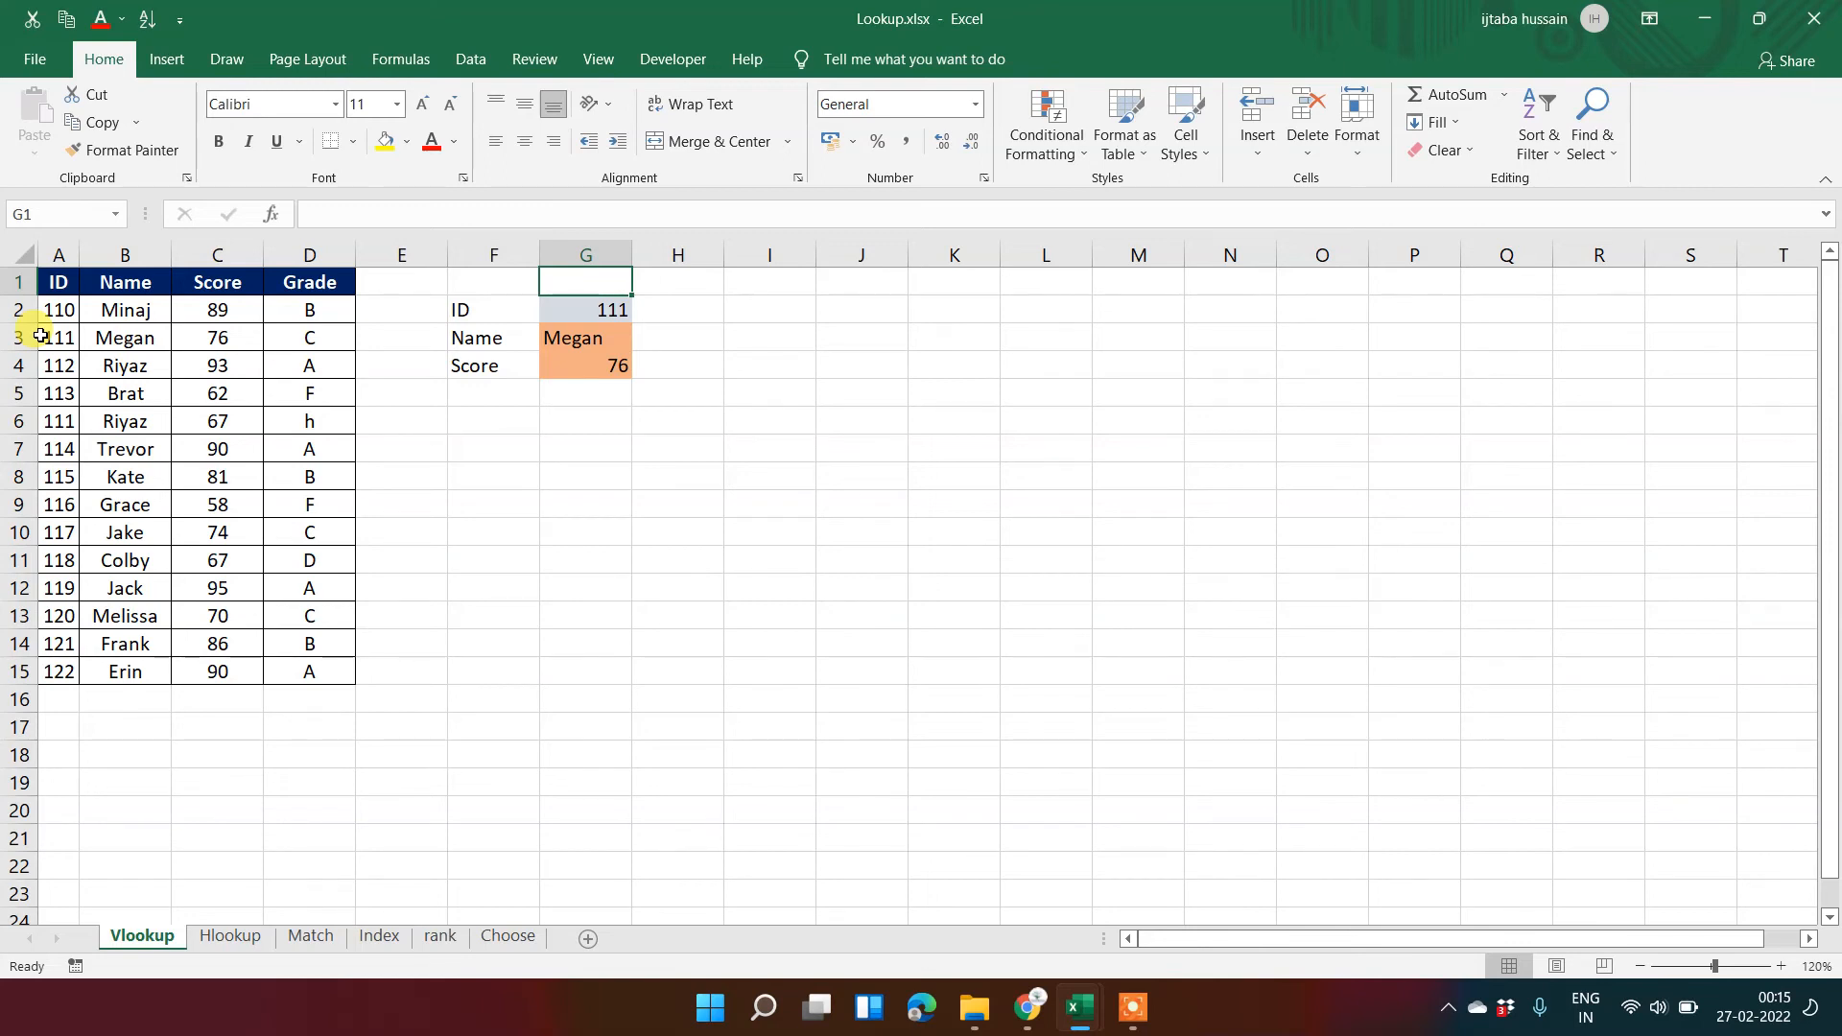
key(Down)
key(Down)
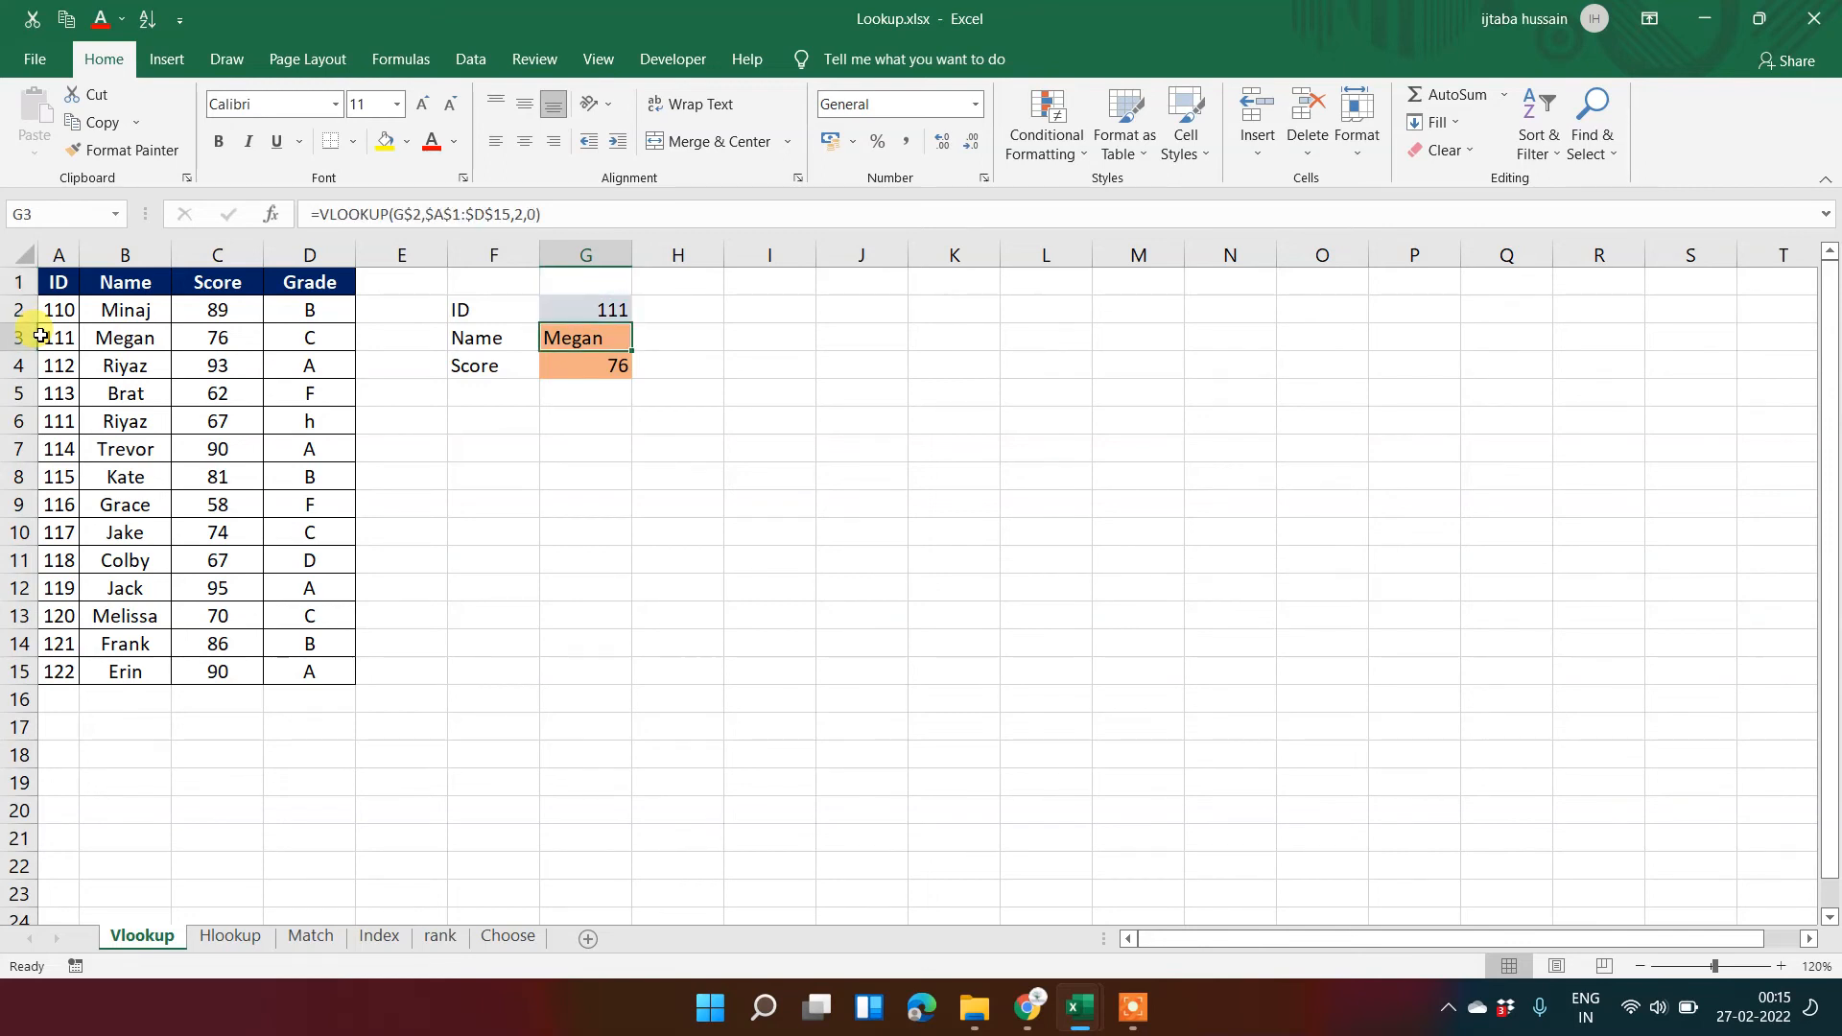
key(Up)
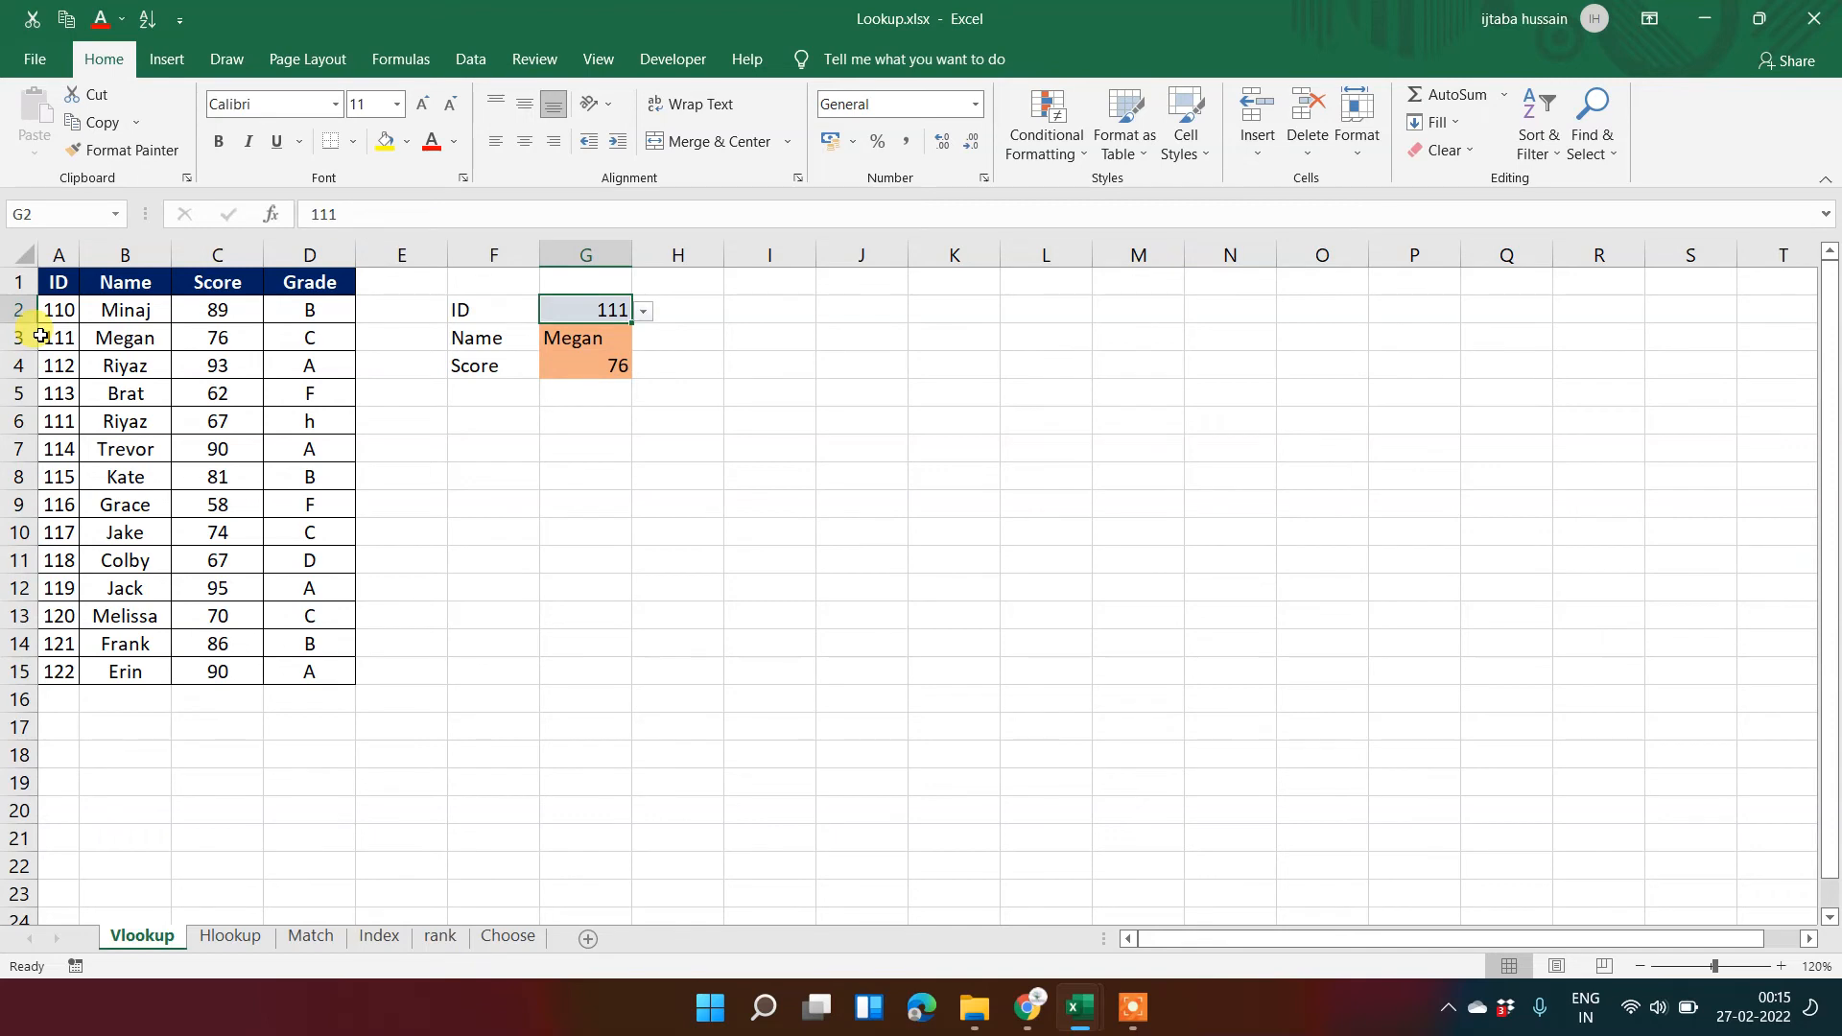
key(Left)
key(Down)
key(Right)
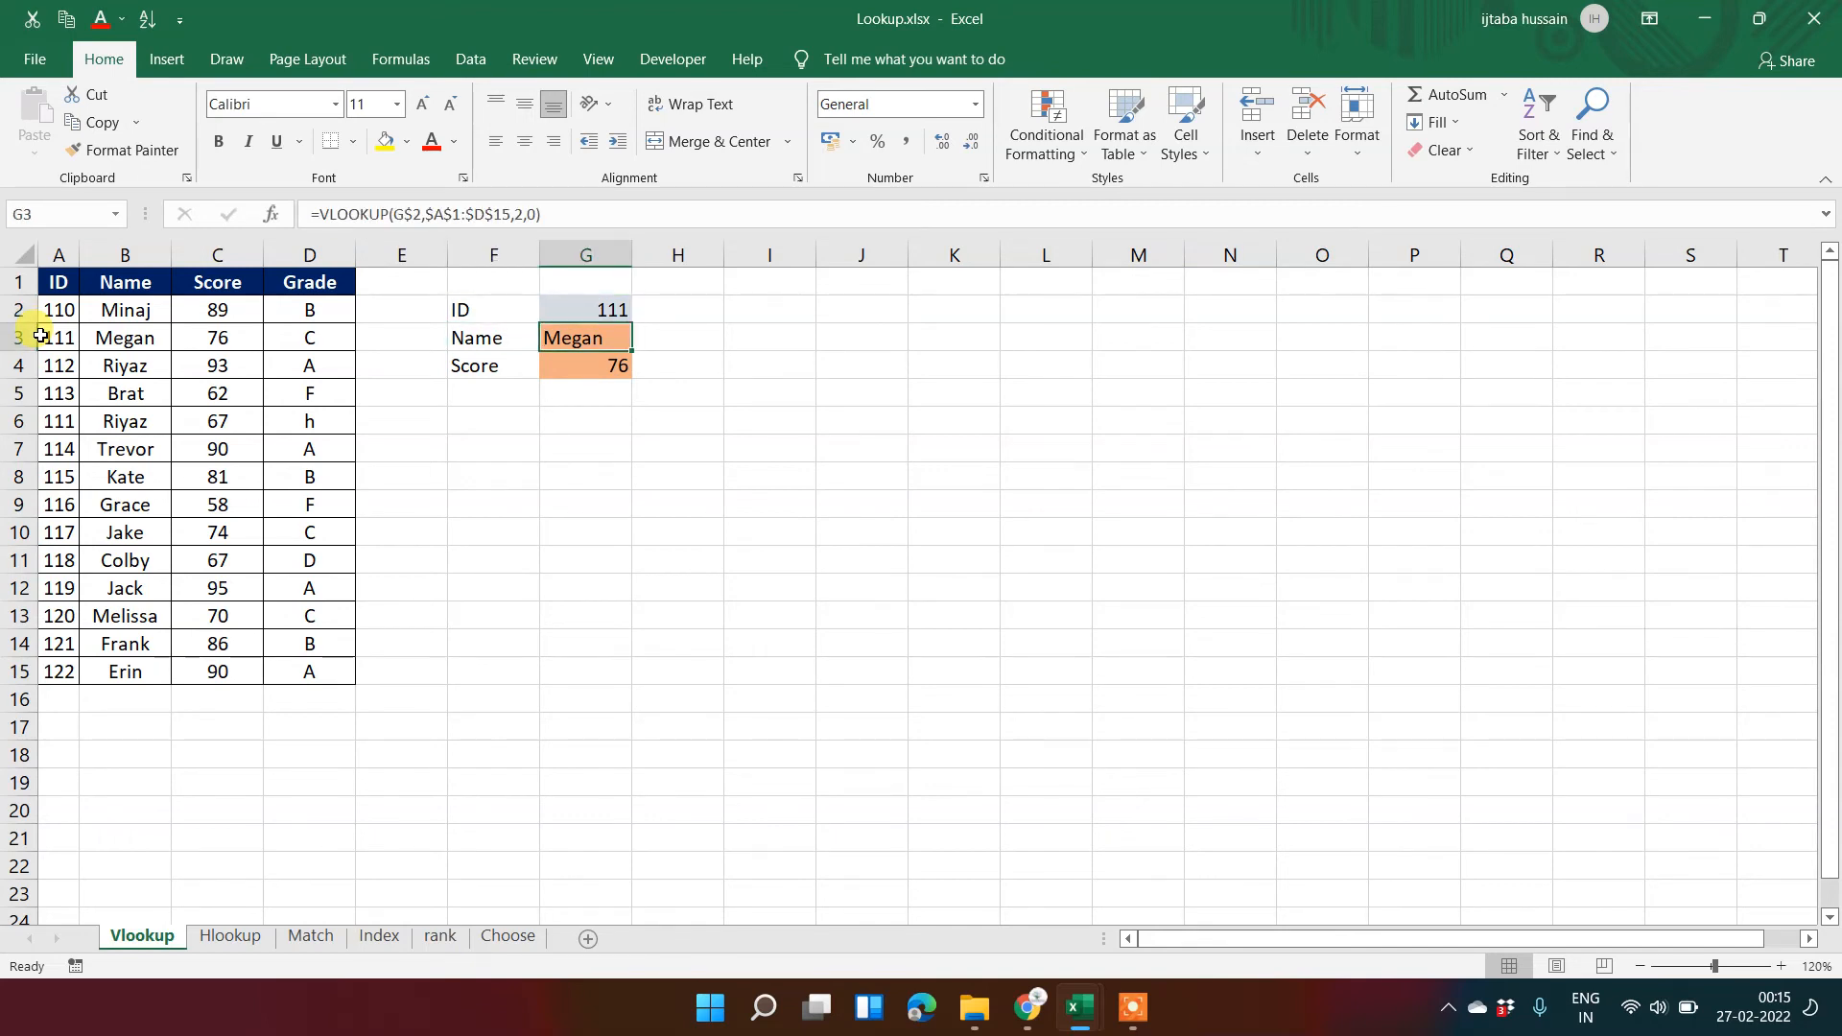
Examine the ID column below row 3 for another occurrence of the ID in G2, ending at A6.
key(Left)
key(Left)
key(Left)
key(Left)
key(Left)
key(Left)
key(Down)
key(shift+Down)
key(shift+Down)
key(shift+Down)
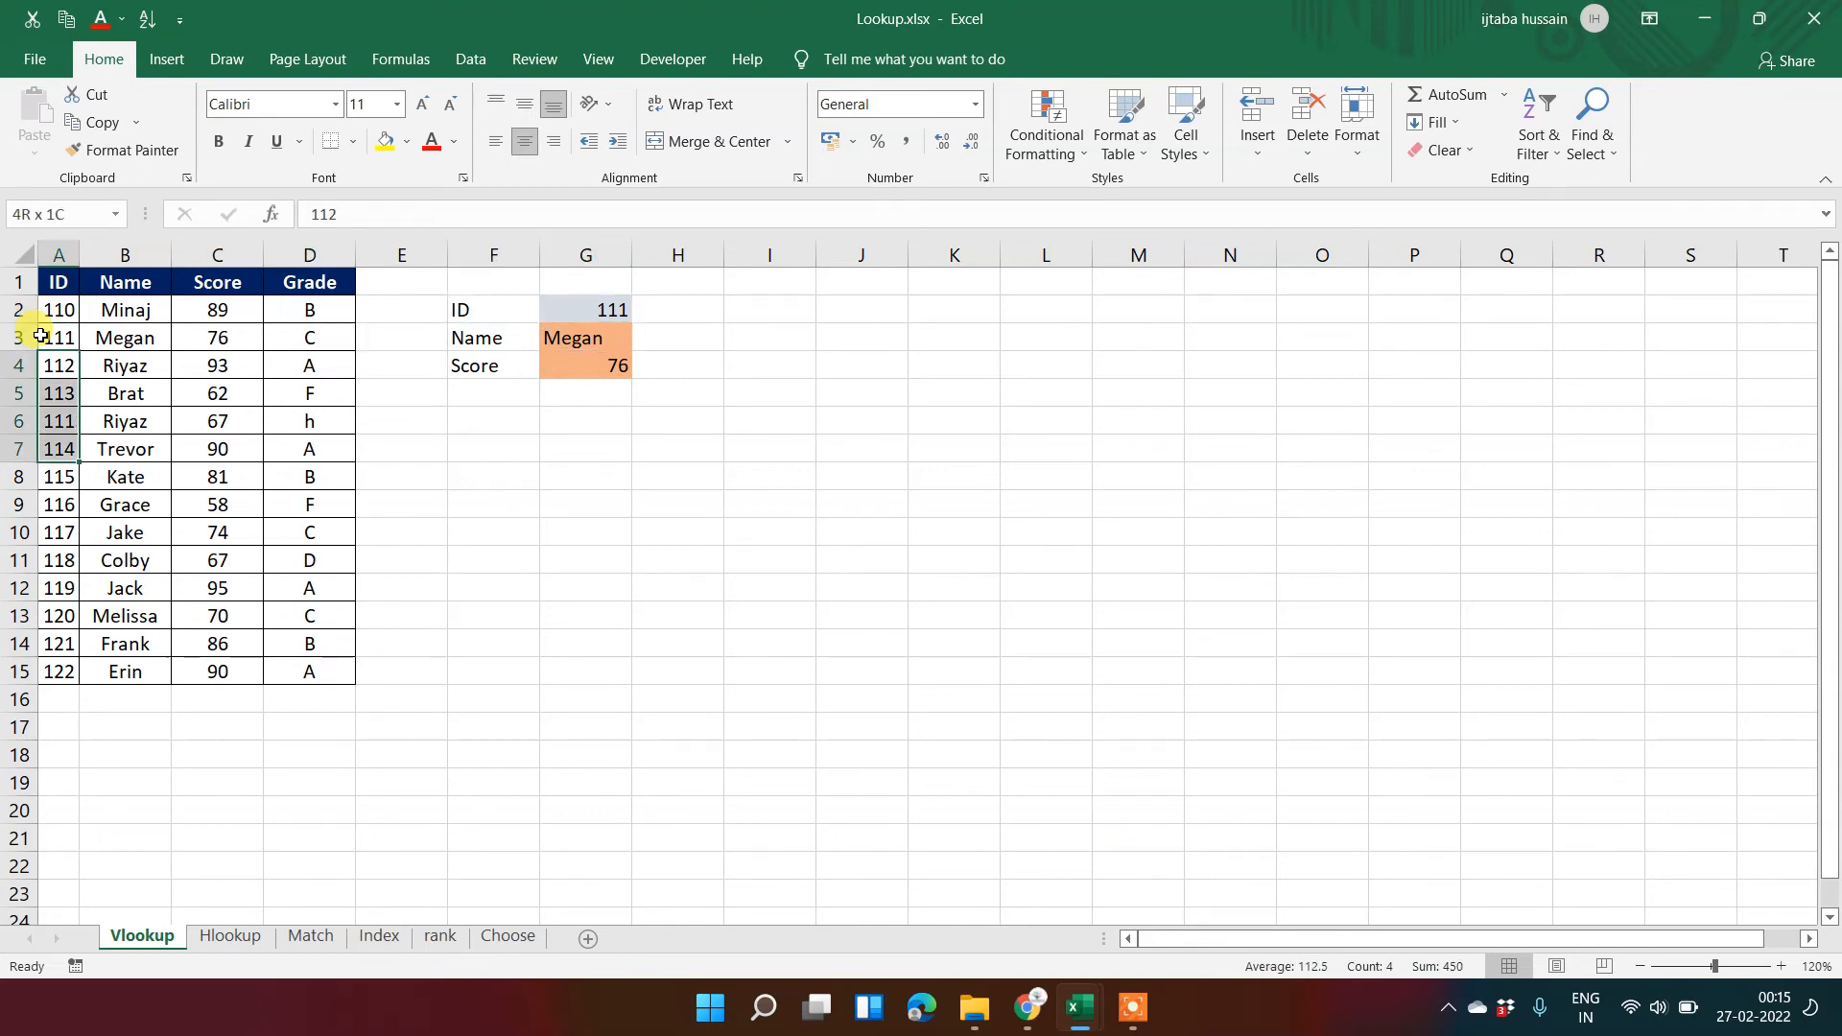
key(shift+Right)
key(shift+Left)
key(Right)
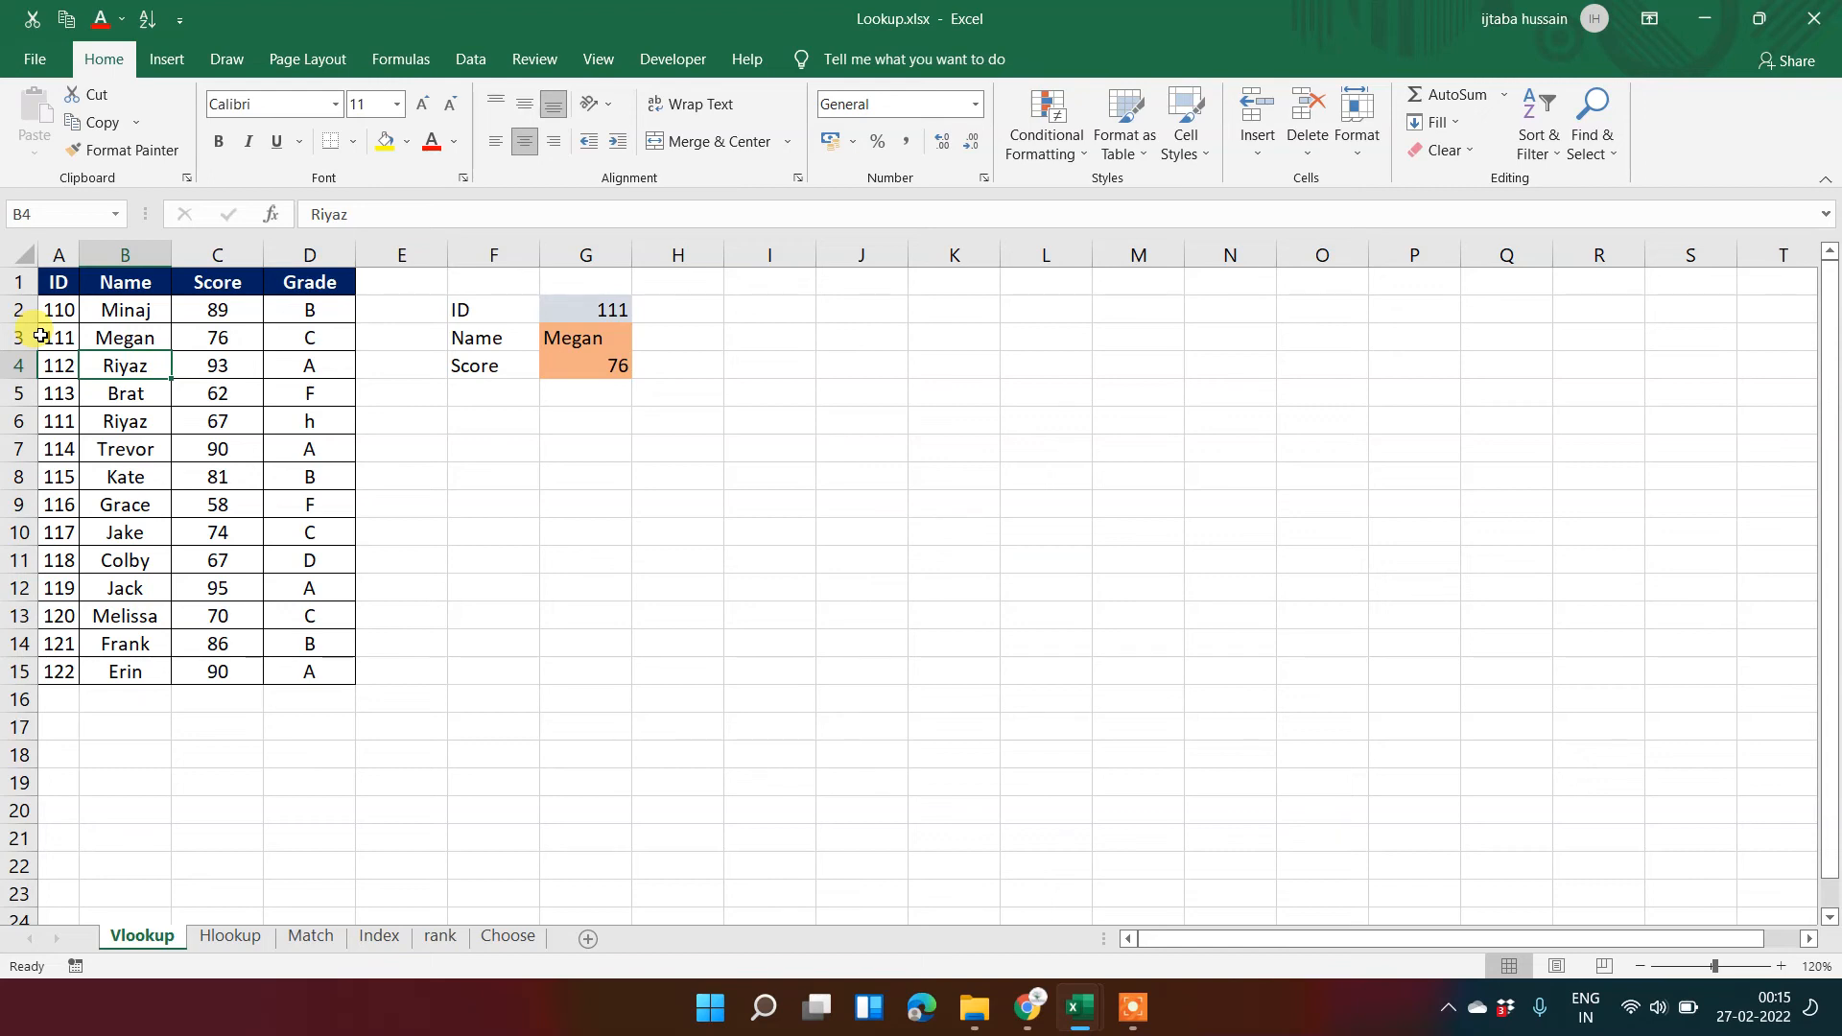
key(Down)
key(Down)
key(Left)
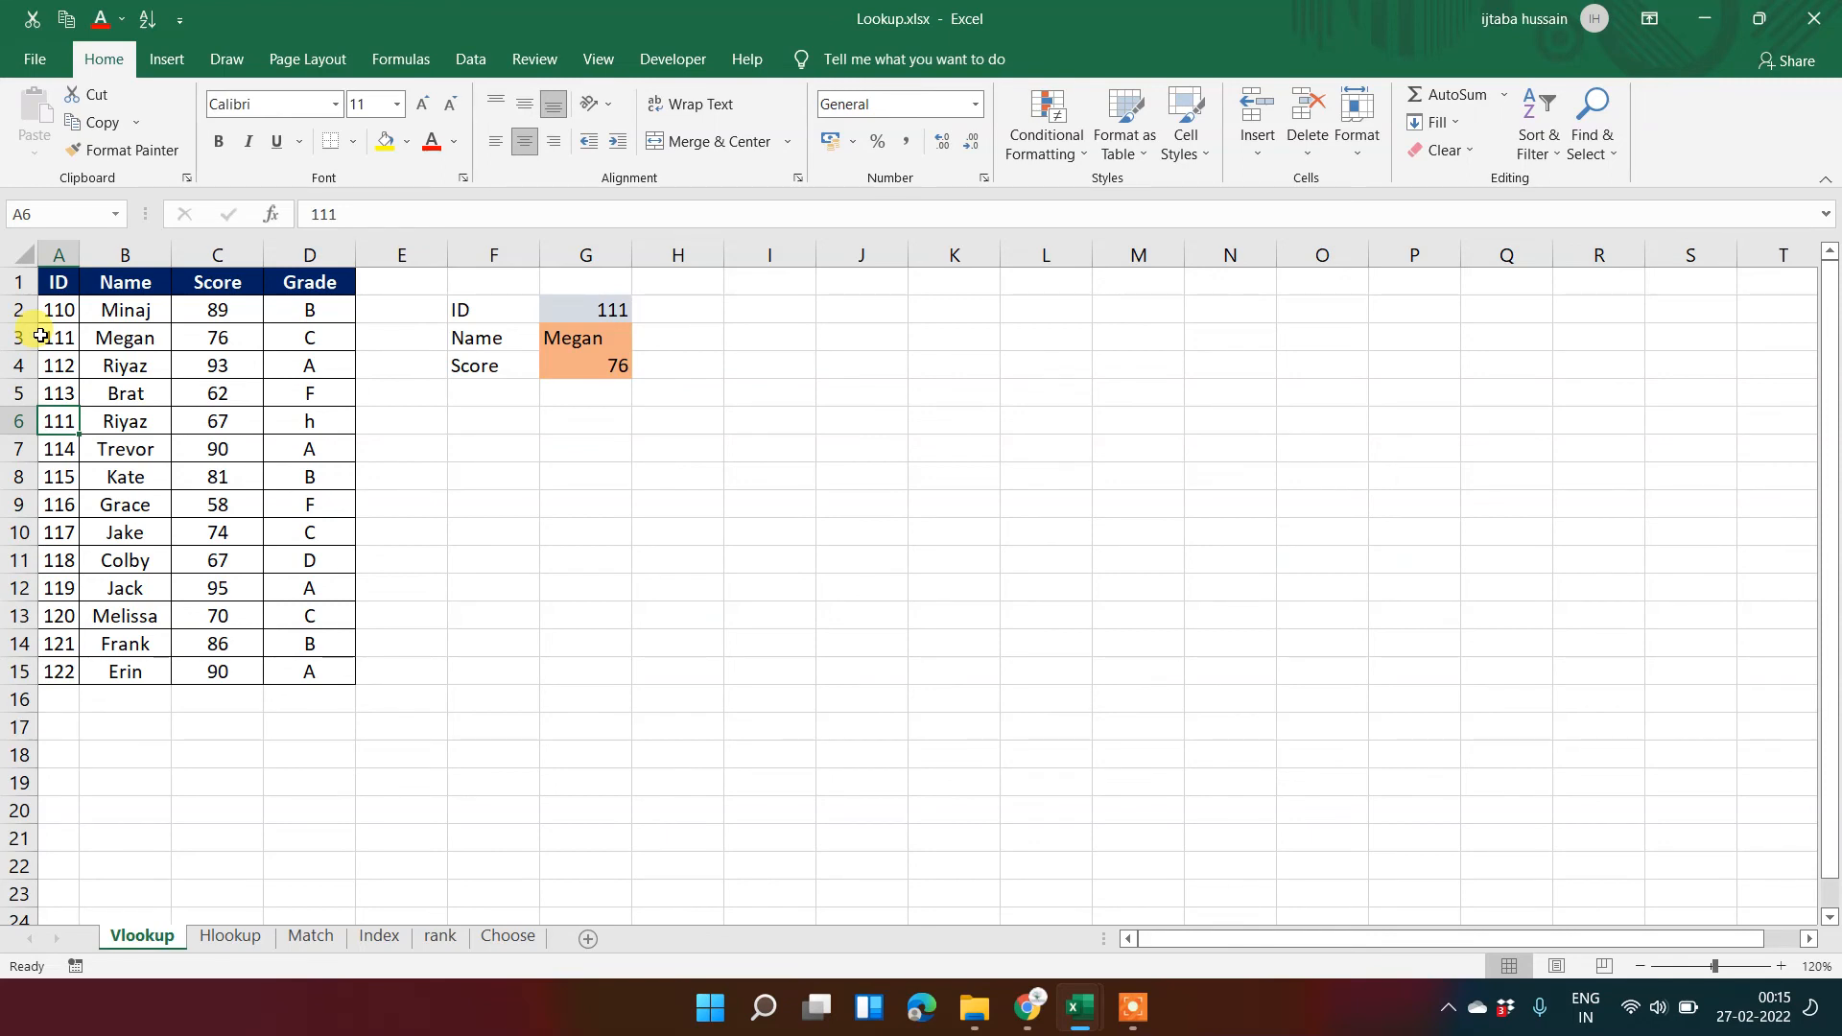
Compare the lookup ID in G2 with the table, selecting both matching ID cells, A3 and A6.
key(Up)
key(Up)
key(Up)
key(Right)
key(Right)
key(Right)
key(Right)
key(Right)
key(Right)
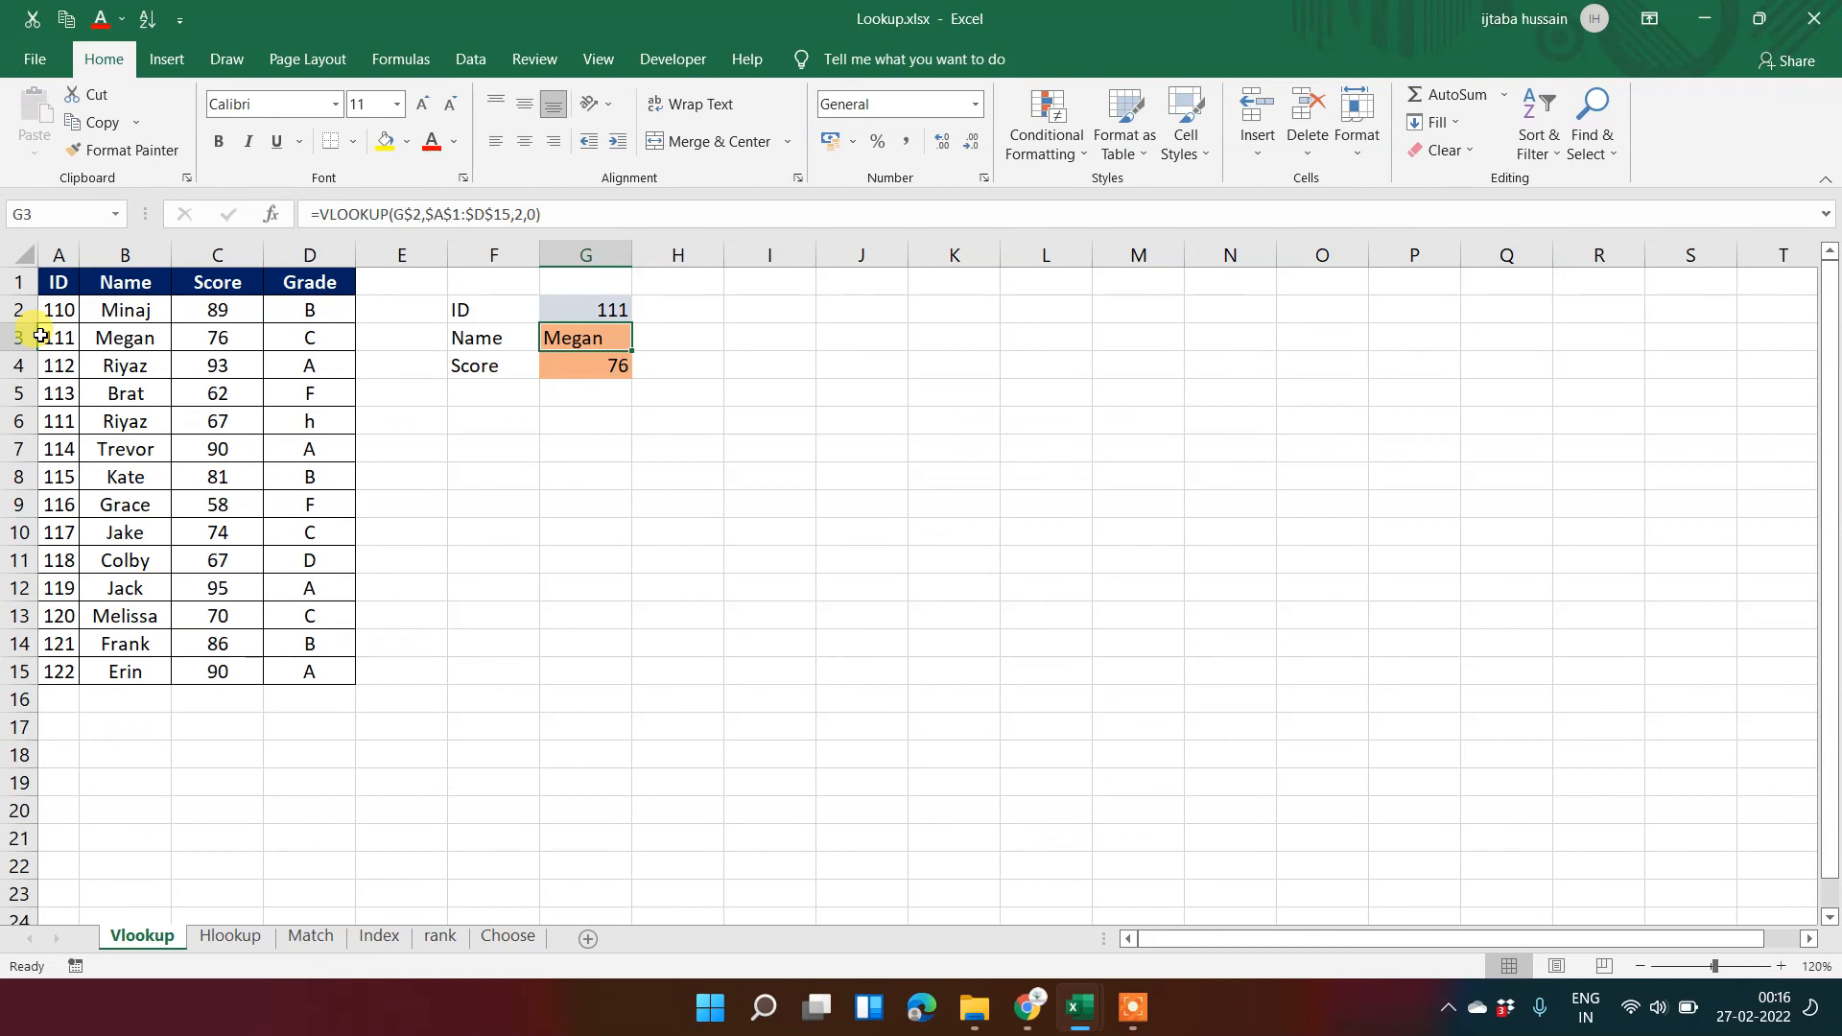
key(Up)
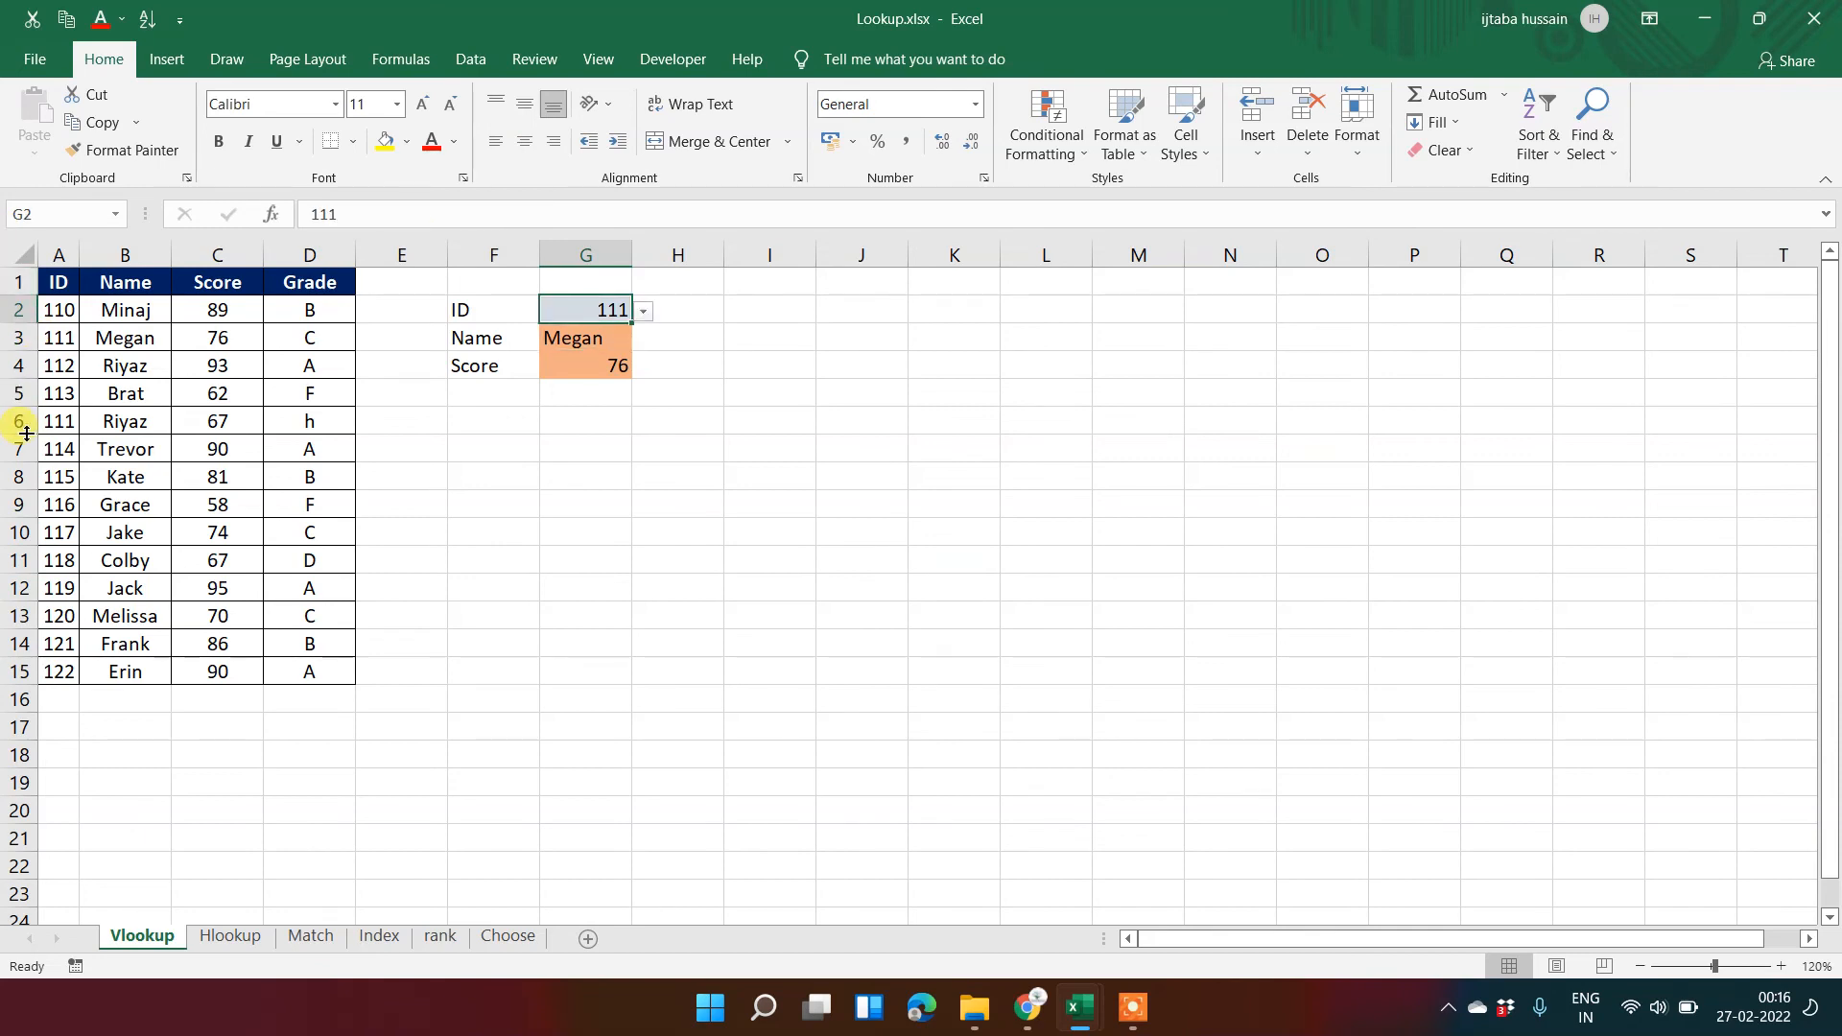
click(53, 338)
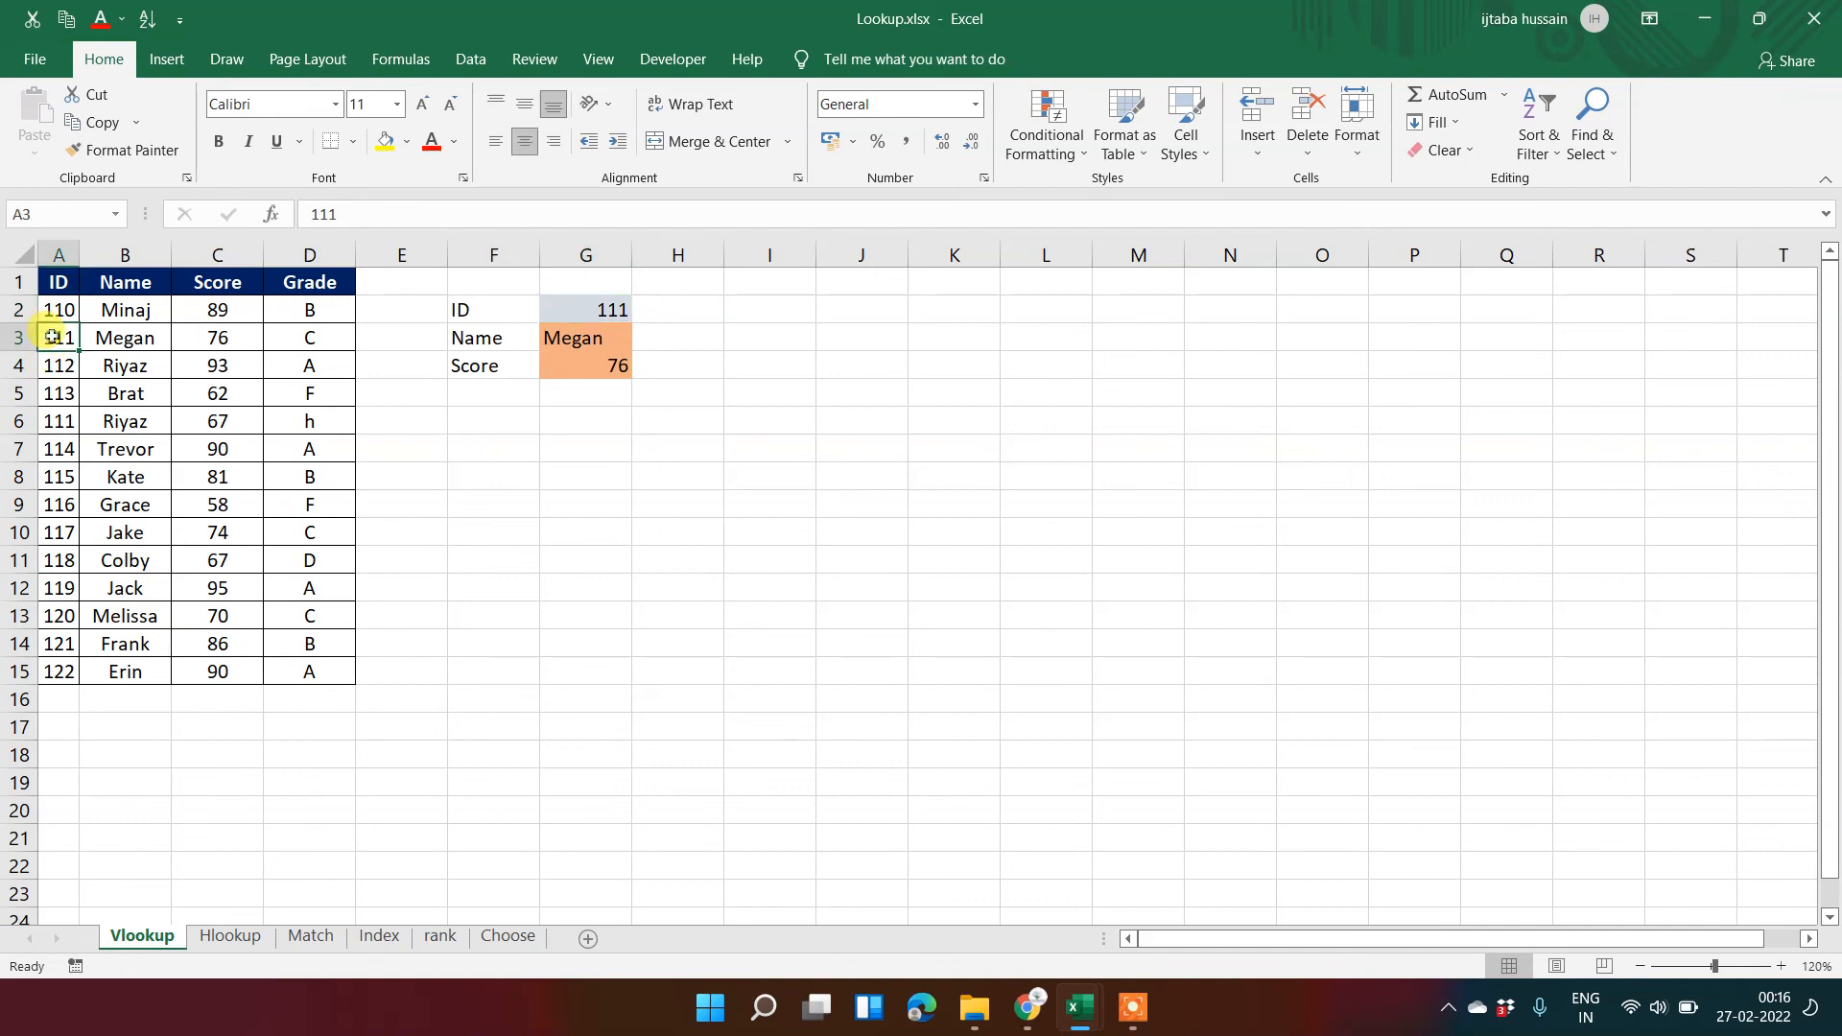
ctrl+click(46, 415)
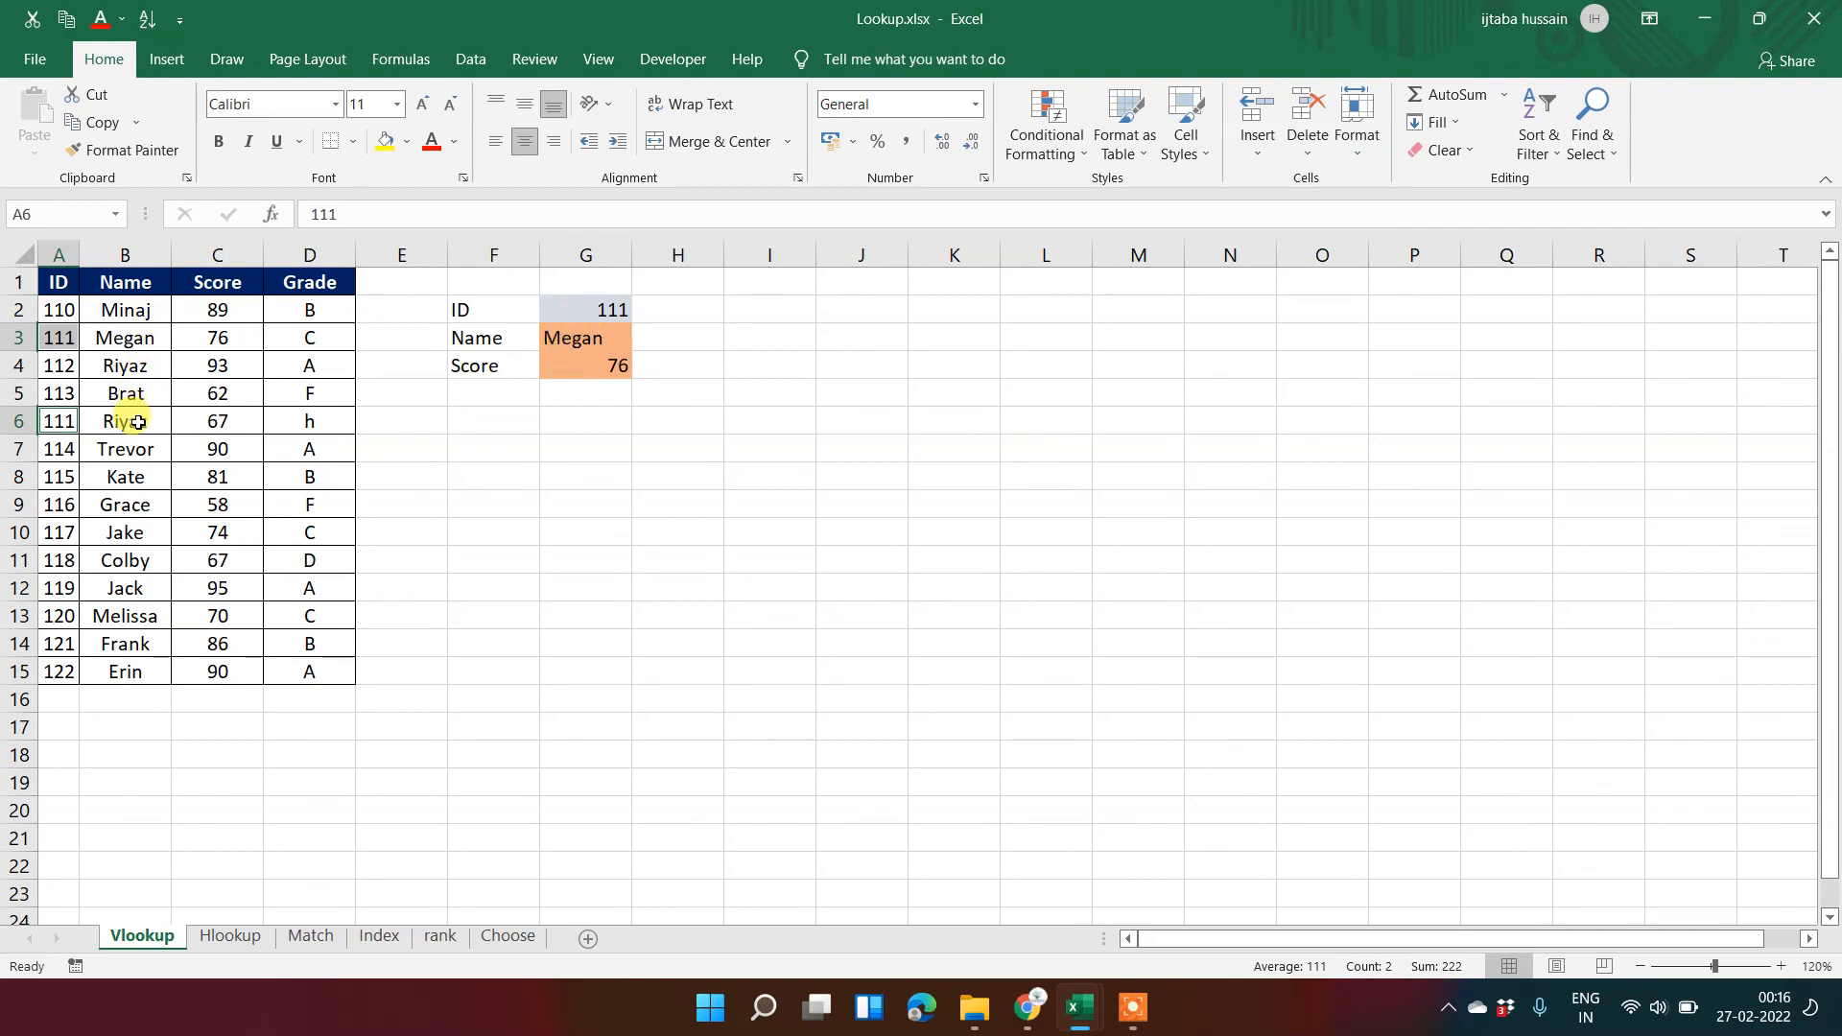
Trace the lookup from the ID in G2 to the table's ID column, starting at its header A1.
click(655, 346)
key(Up)
key(Left)
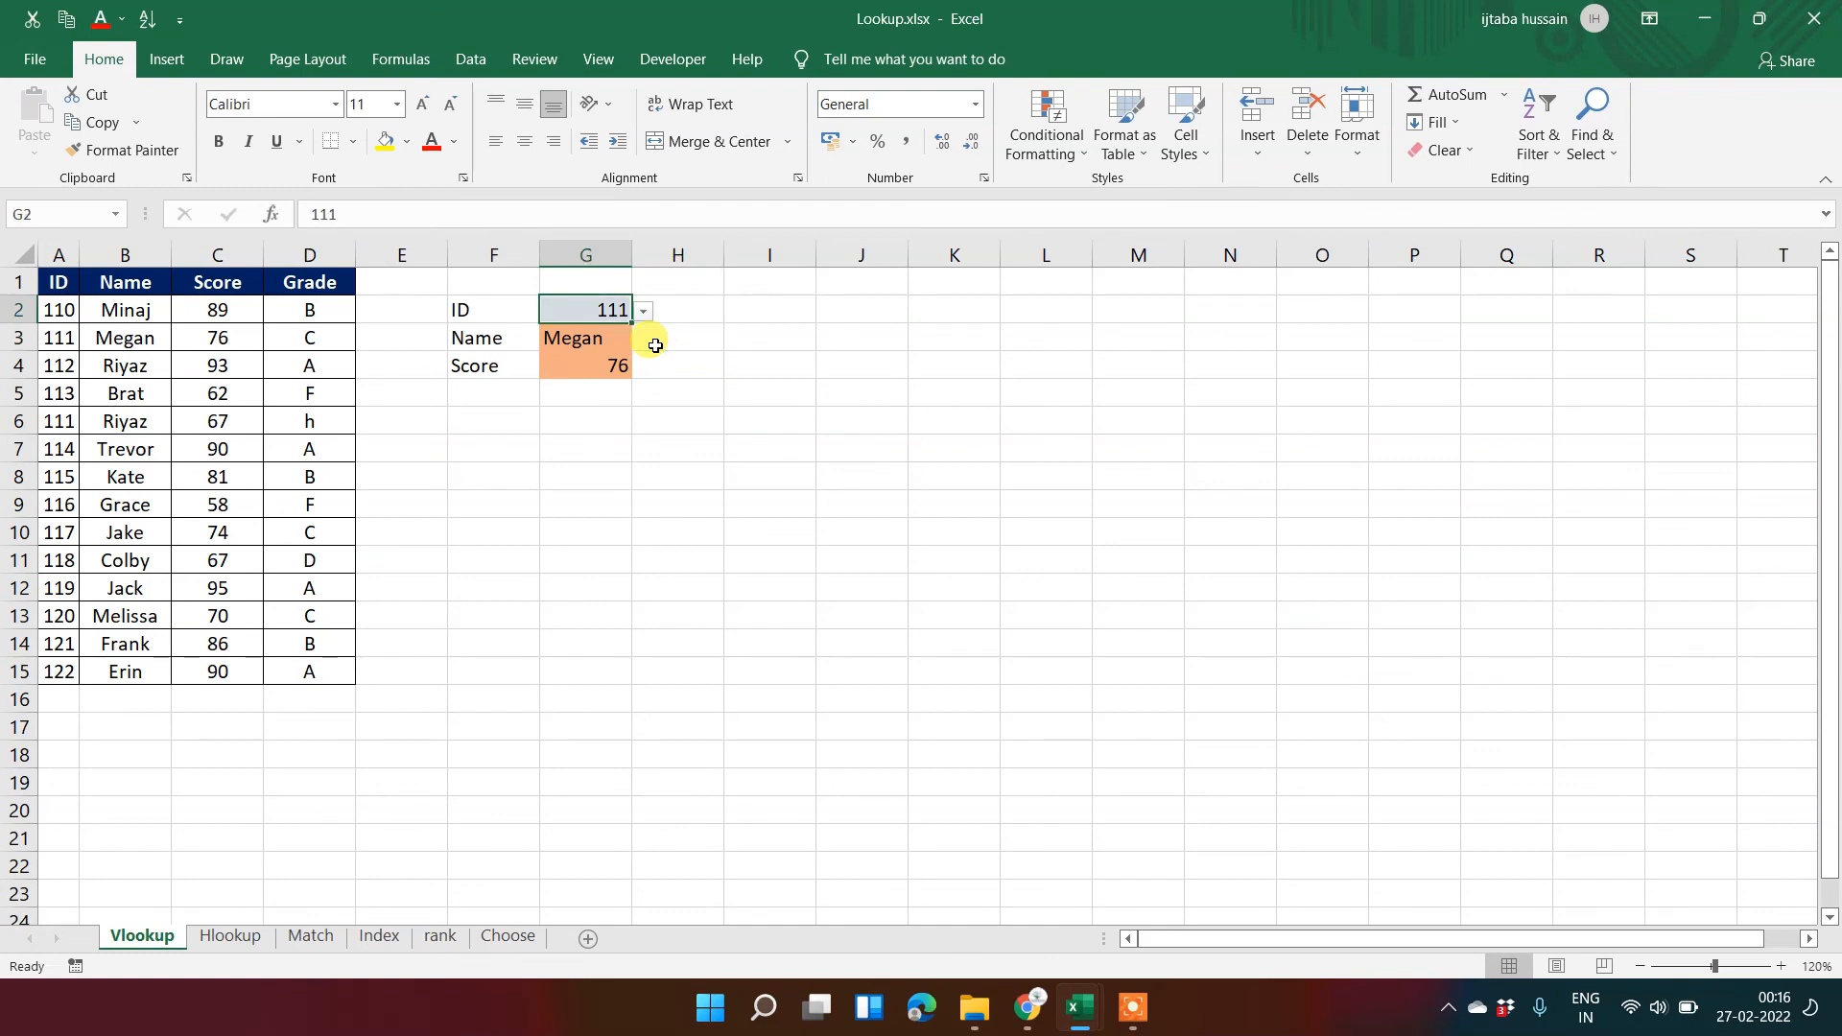
key(Left)
key(Right)
key(ctrl+Left)
key(ctrl+Left)
key(ctrl+Left)
key(Up)
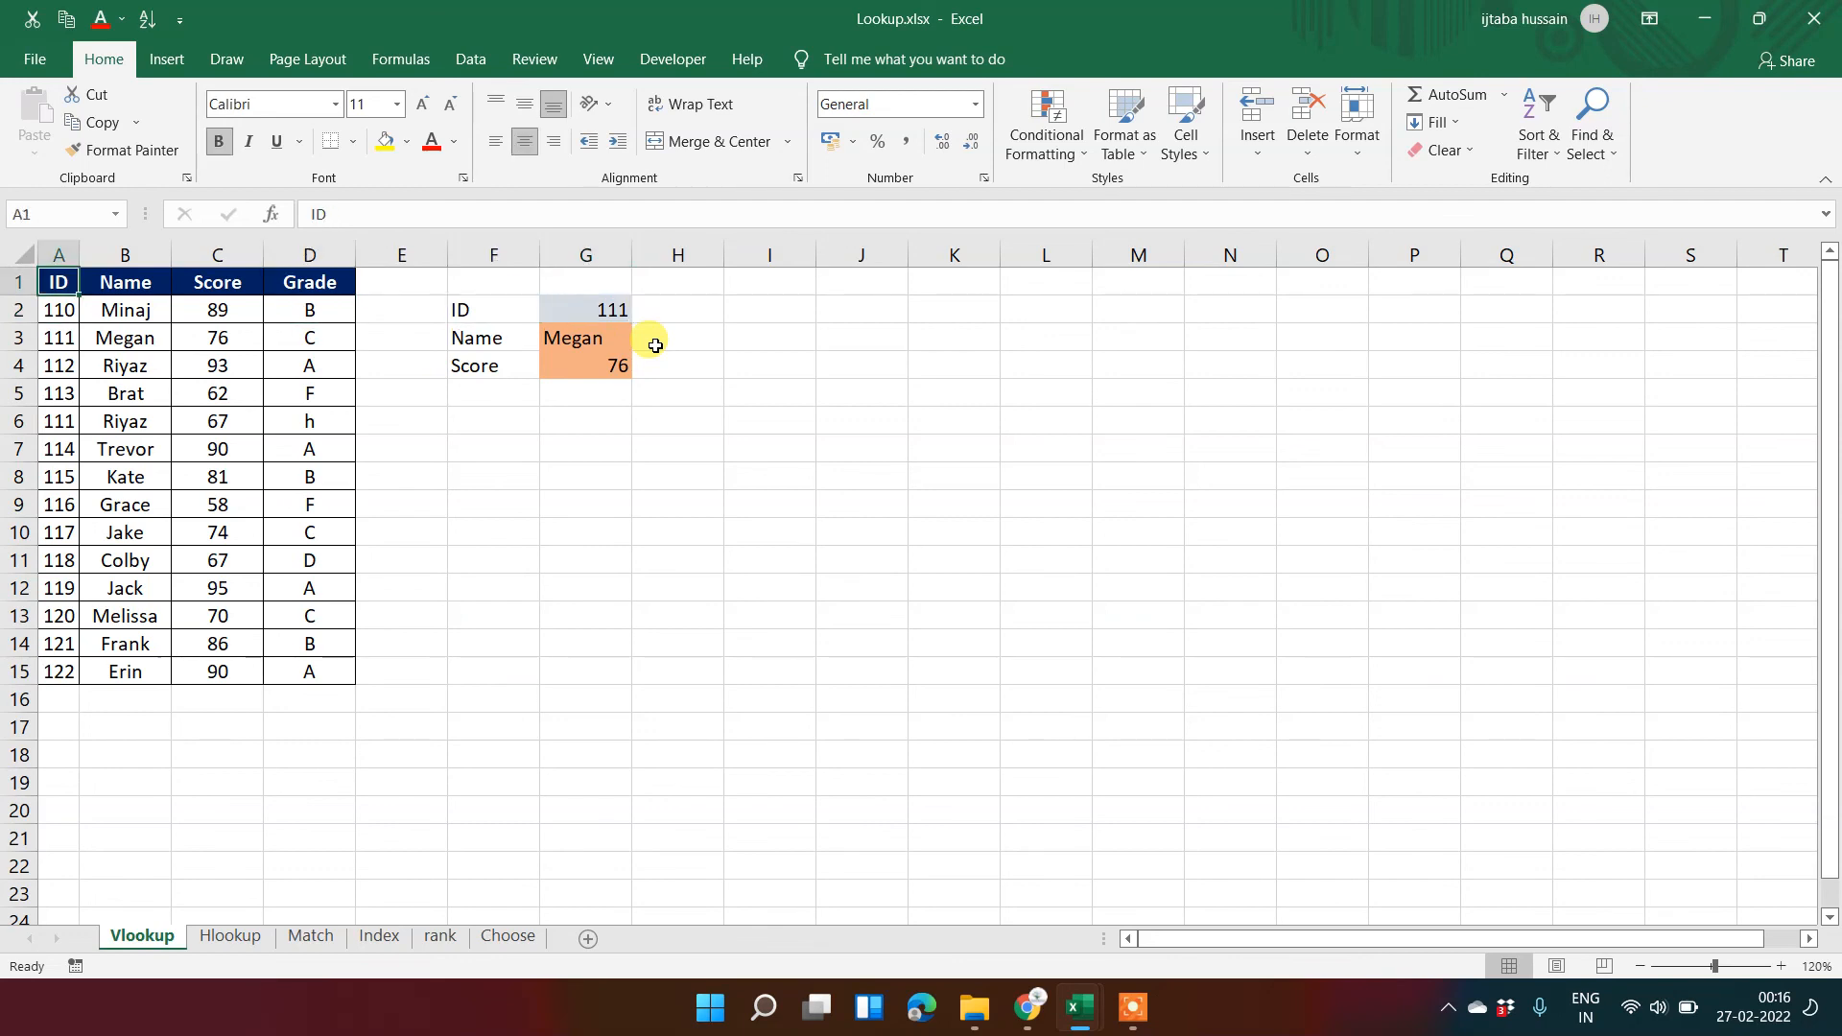
key(ctrl+shift+Down)
key(ctrl+shift+Up)
Follow the first matching record across A3:D3, and compare it with the Score result in G4.
key(Down)
key(Right)
key(Right)
key(Right)
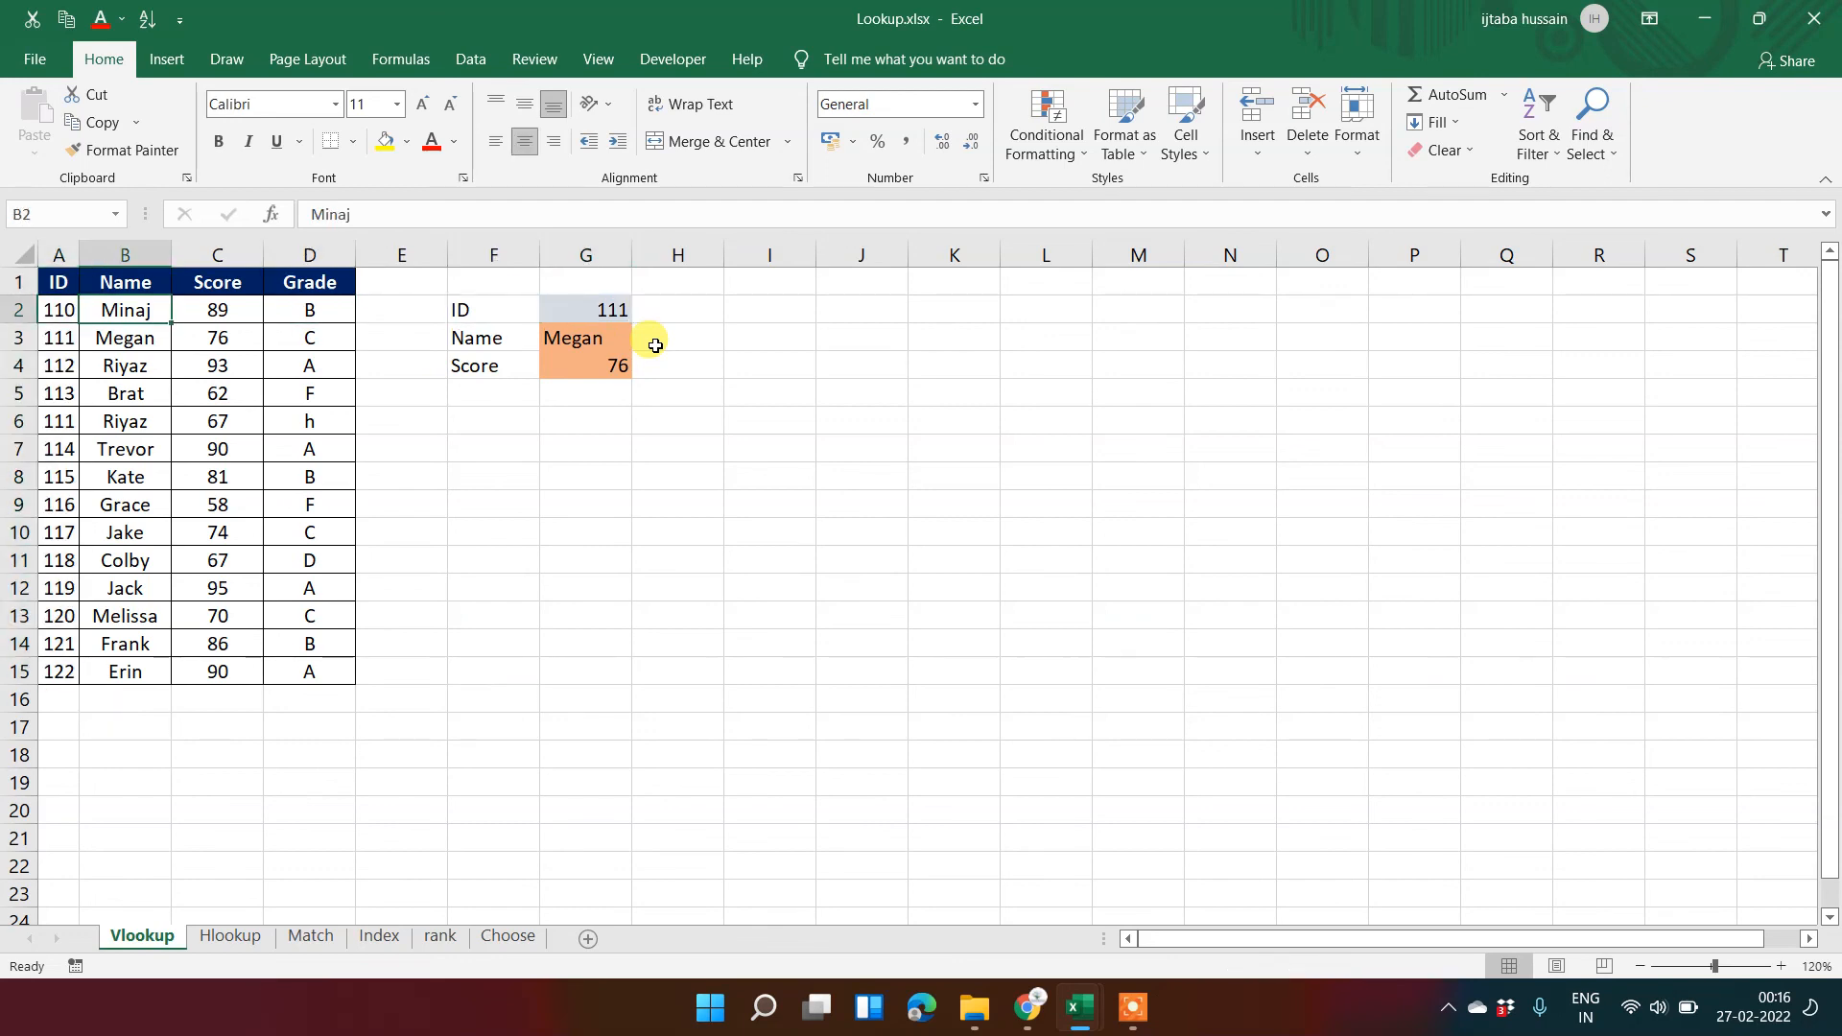
key(Down)
key(Left)
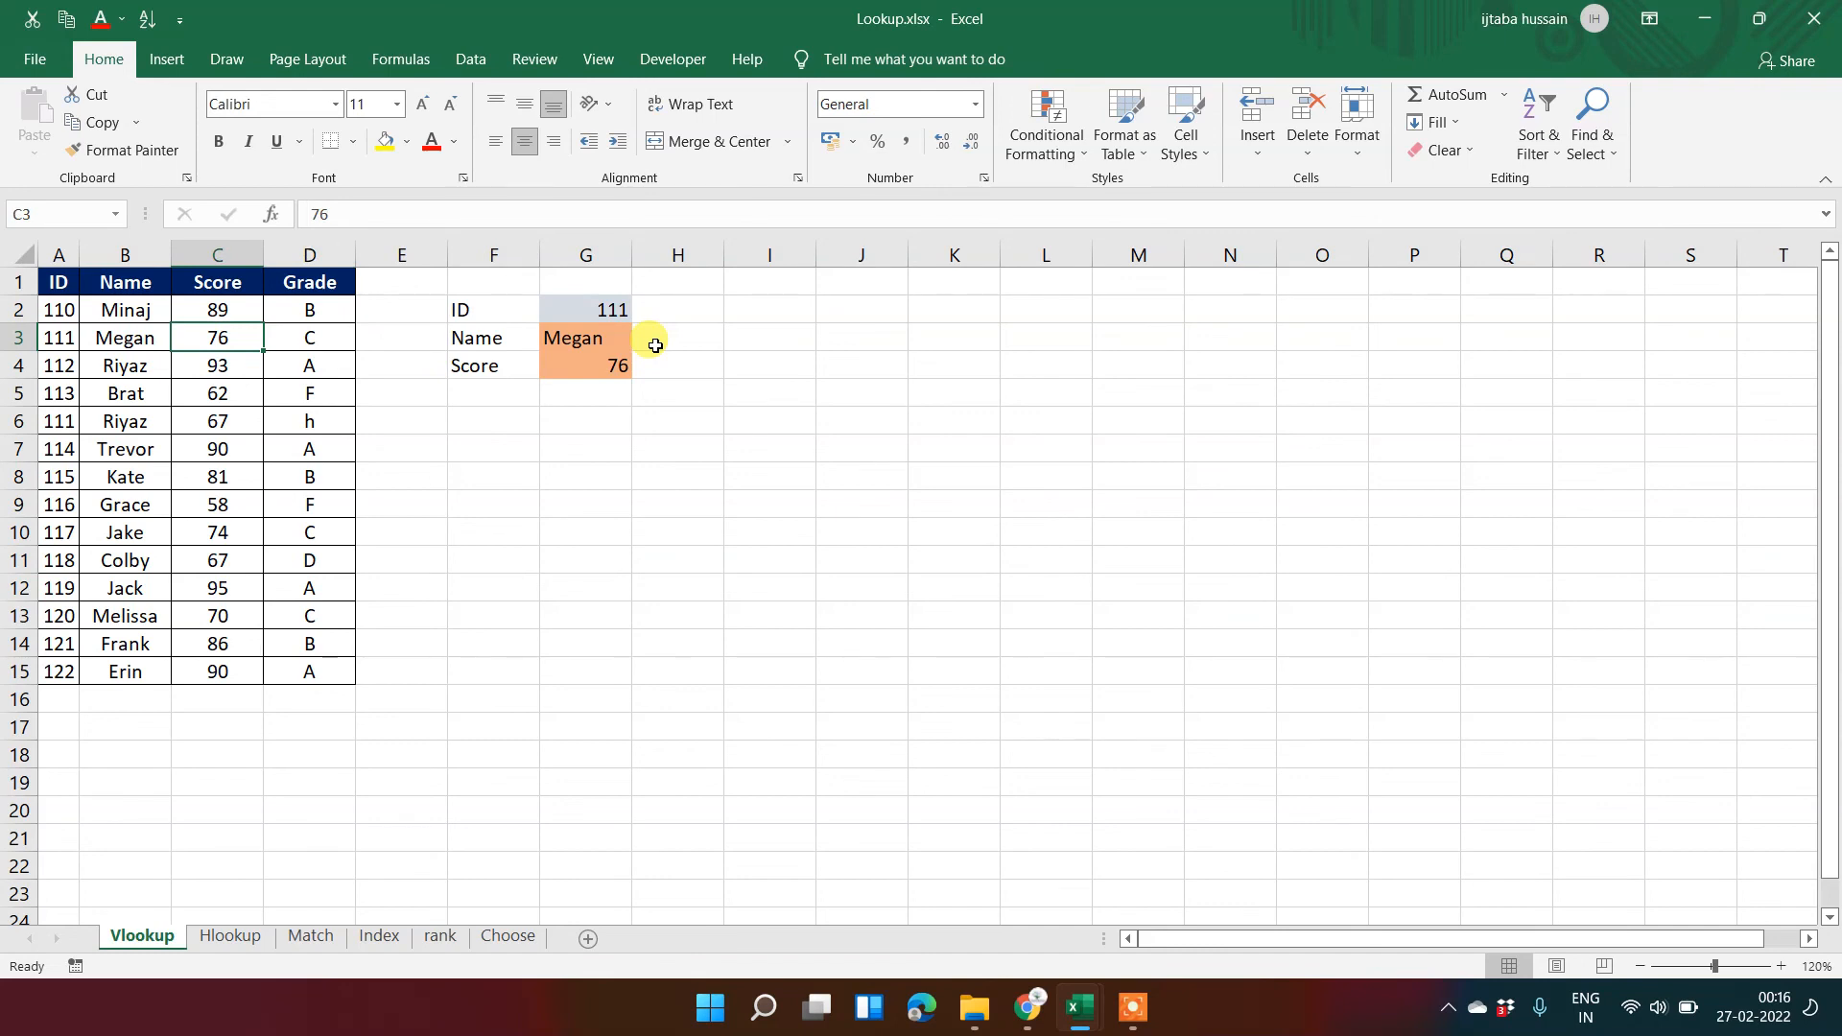
key(Left)
key(Left)
key(ctrl+shift+Right)
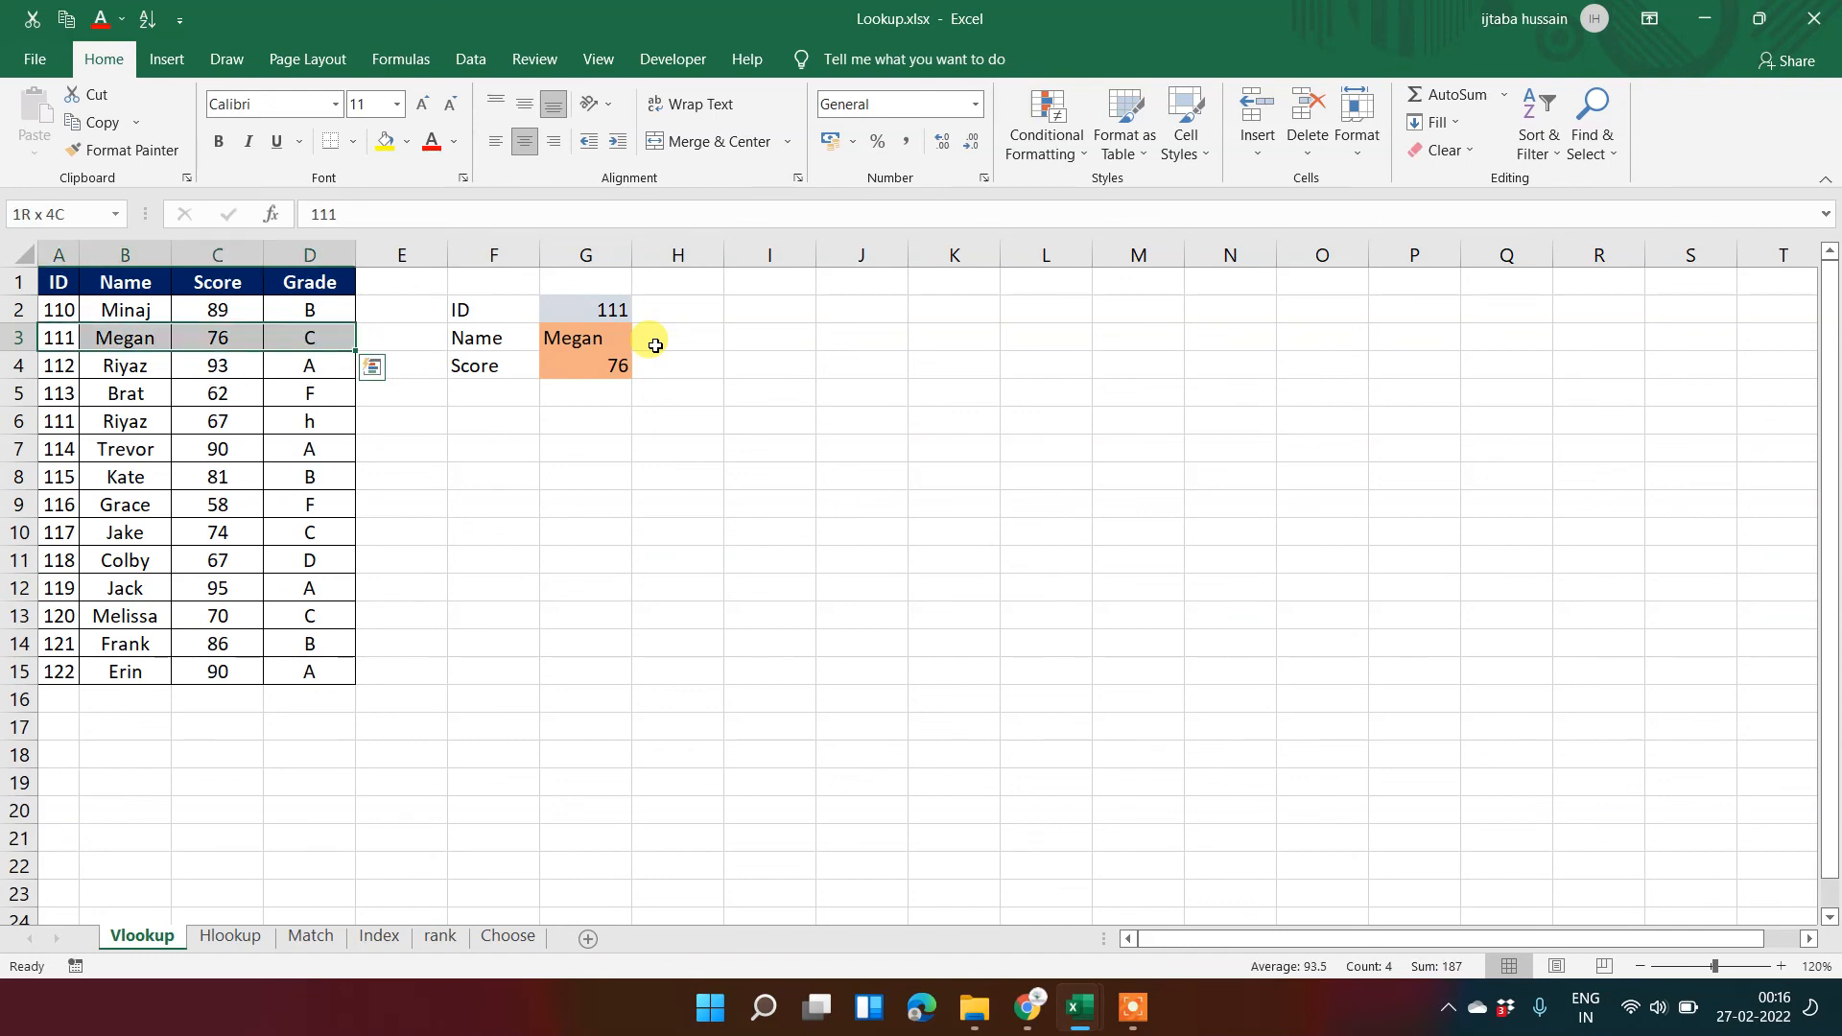
key(Down)
key(Right)
key(Right)
key(Right)
key(Right)
key(Right)
key(Right)
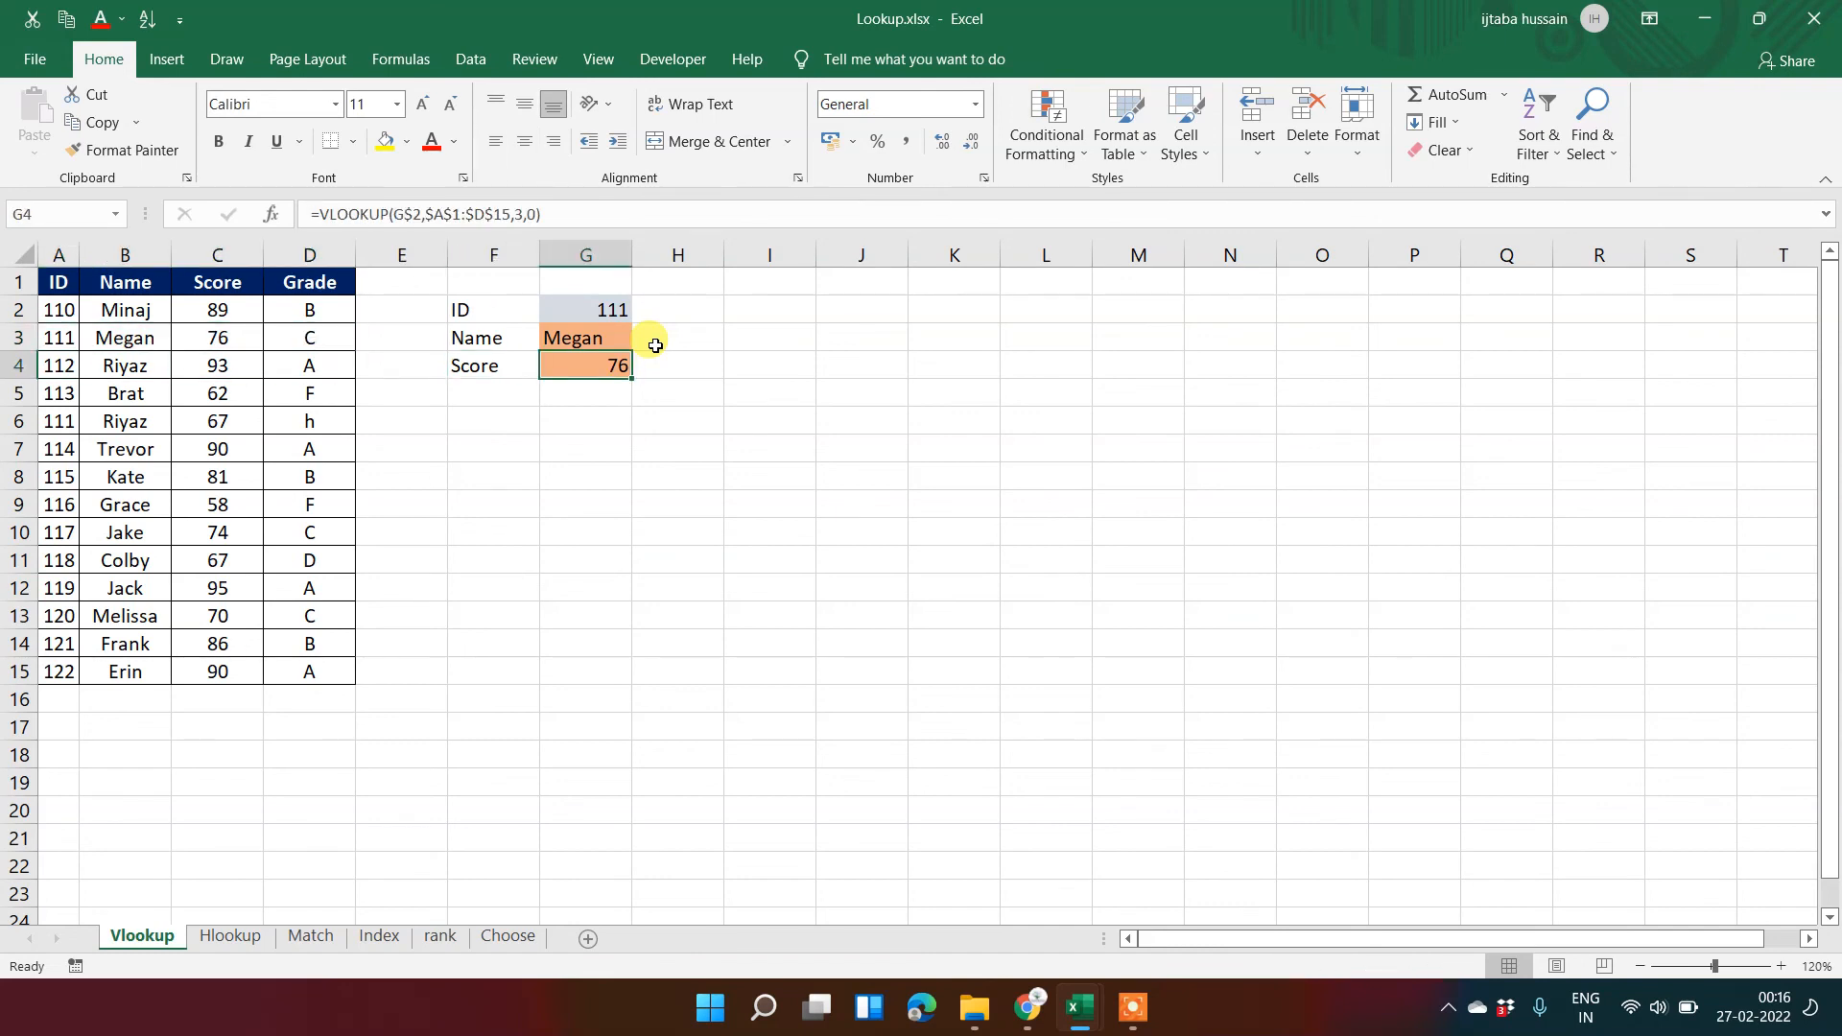